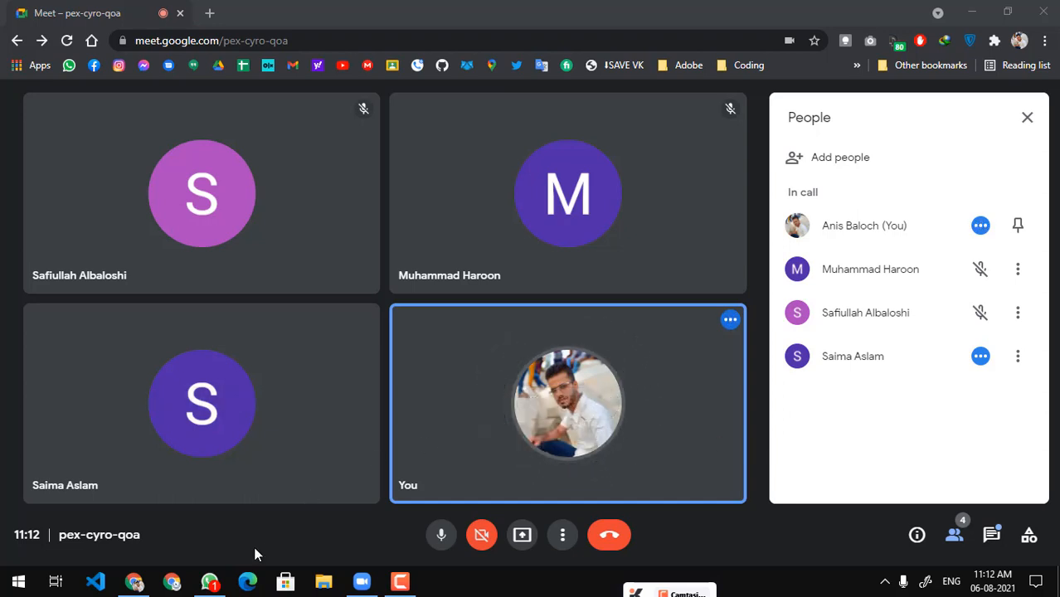
left_click(209, 581)
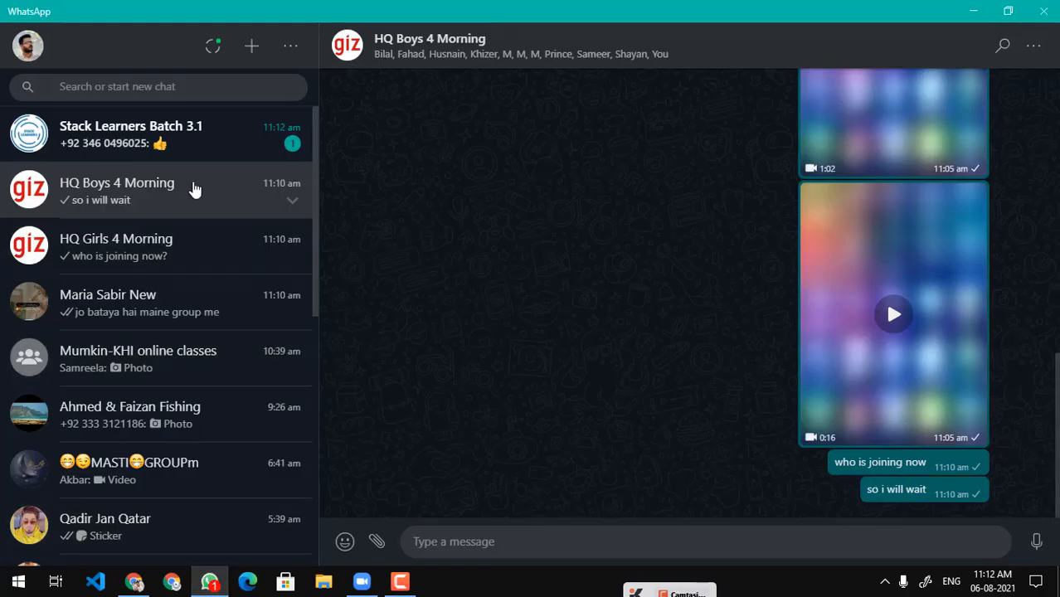
left_click(1011, 12)
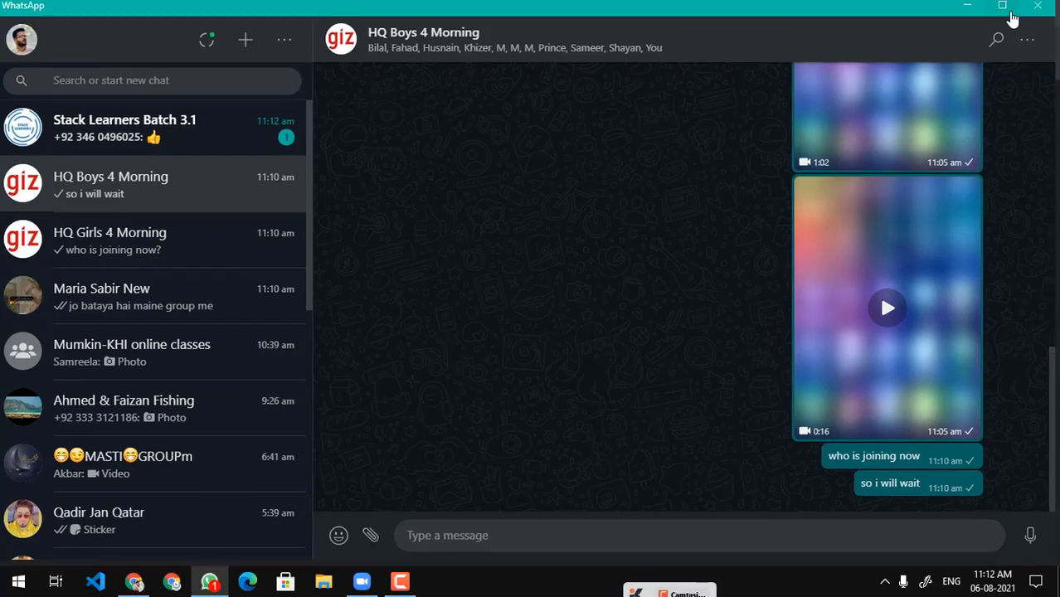
left_click(967, 8)
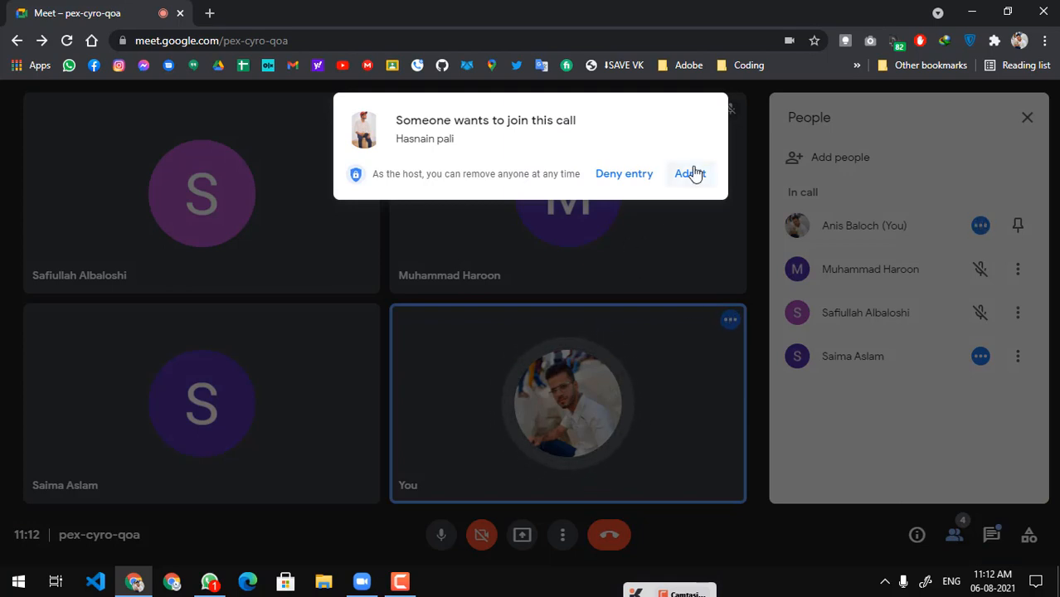
Admit the waiting participant to the call and present the entire screen to the meeting
left_click(691, 173)
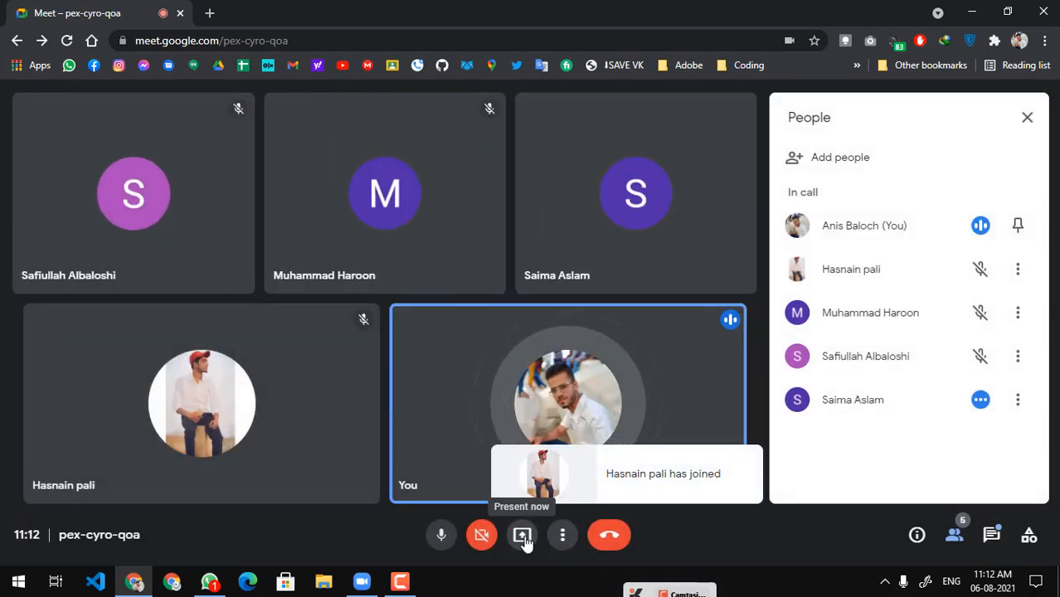
left_click(522, 535)
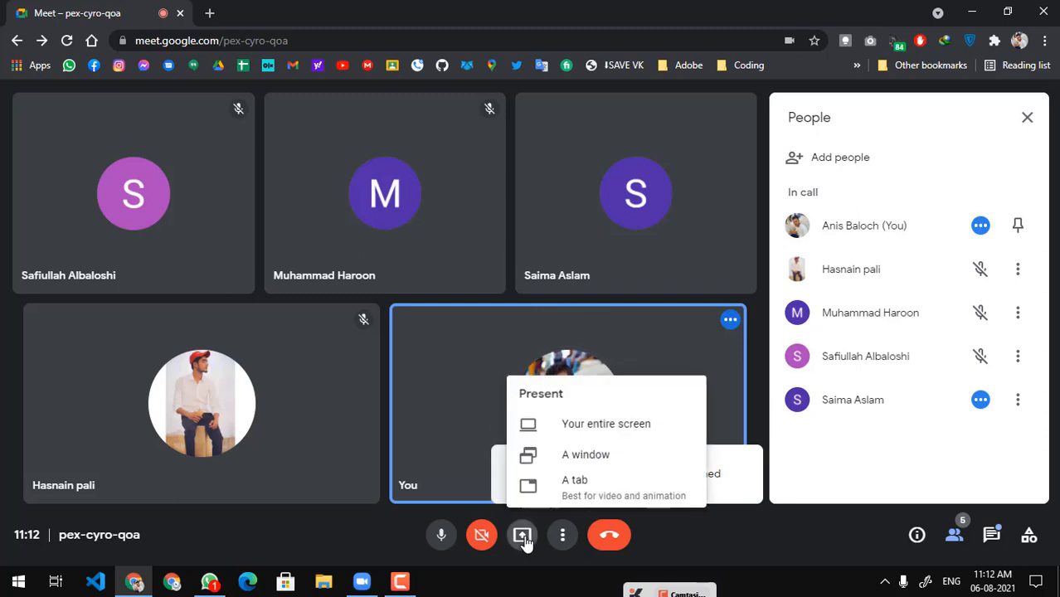
left_click(587, 431)
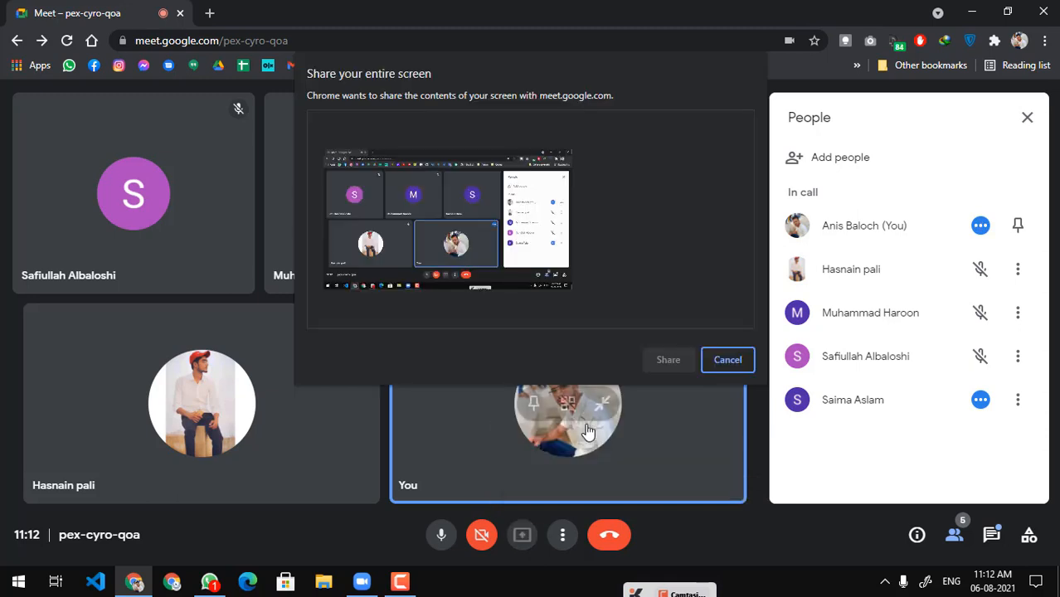
left_click(539, 231)
left_click(664, 361)
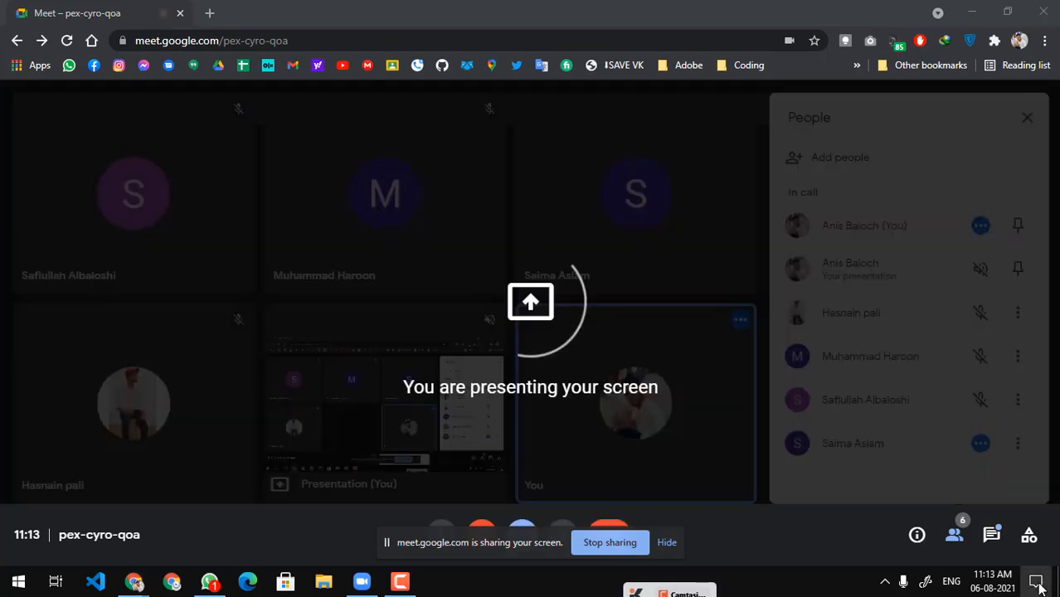
left_click(1036, 583)
left_click(574, 7)
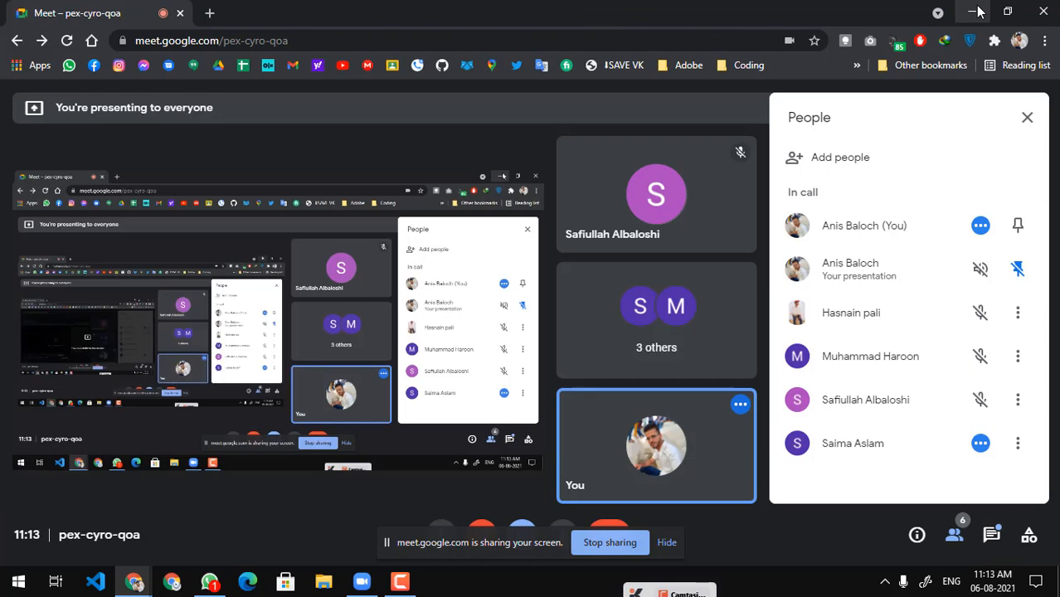
Minimize the meeting window, close the Zoom Cloud Meetings window and refresh the desktop
left_click(974, 11)
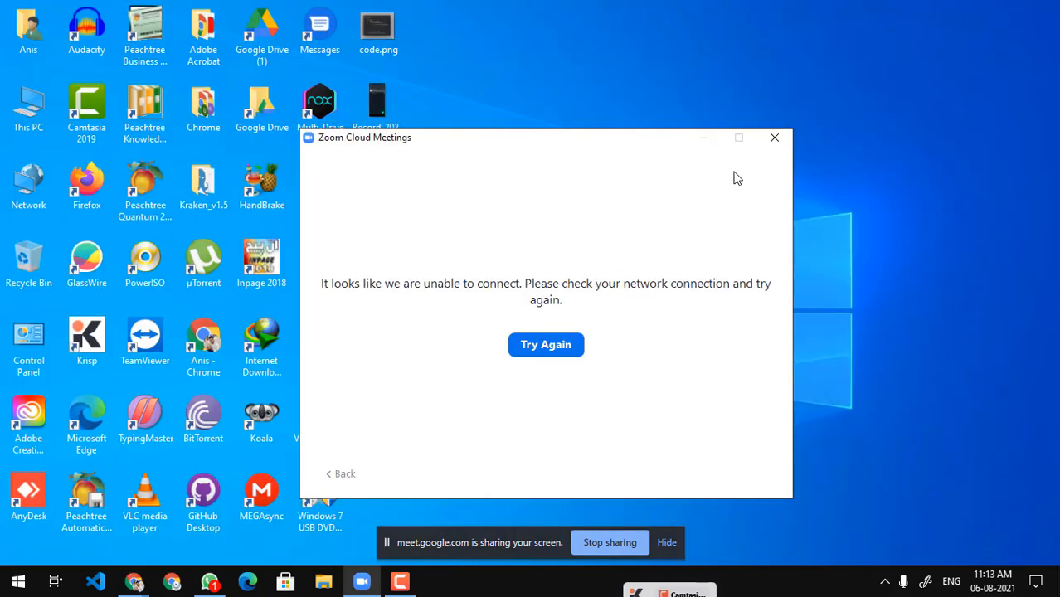
left_click(773, 139)
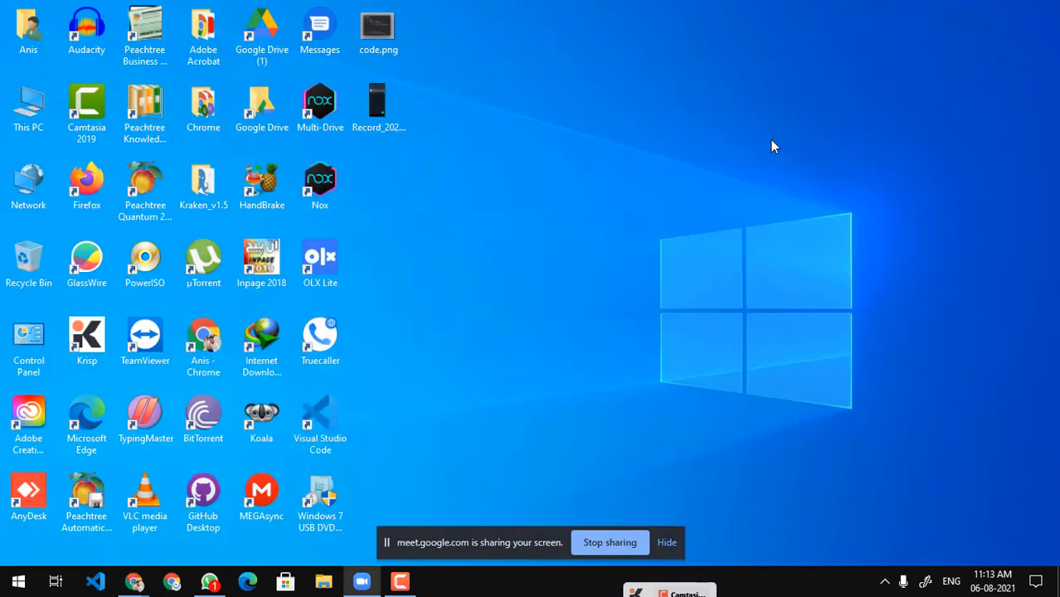
right_click(564, 163)
left_click(571, 170)
Launch Excel and open the recent workbook DATE & TIME FUNCTIONS.xlsx
key("super+r")
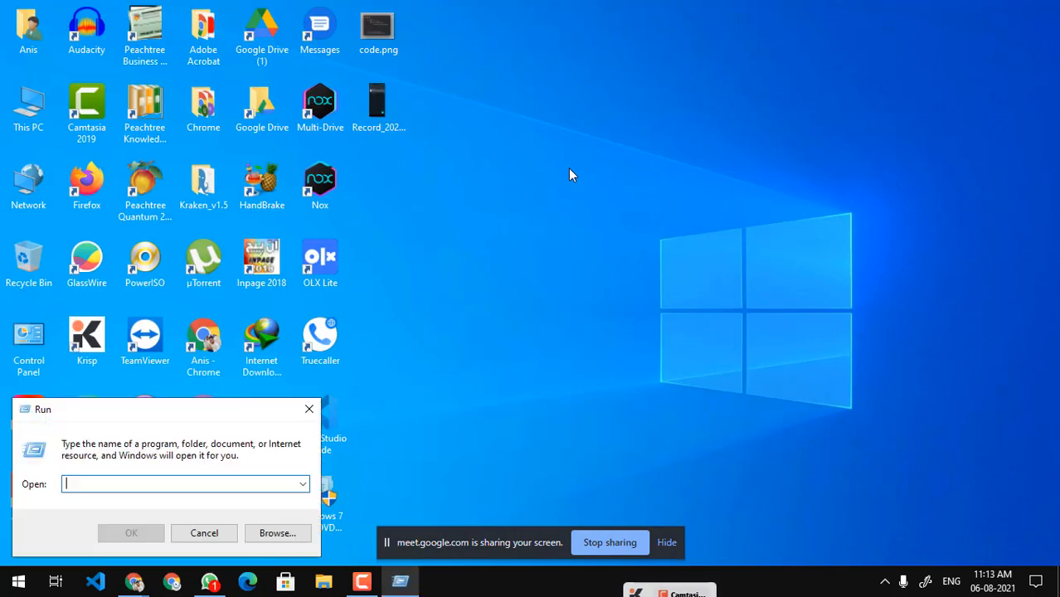
type("excel")
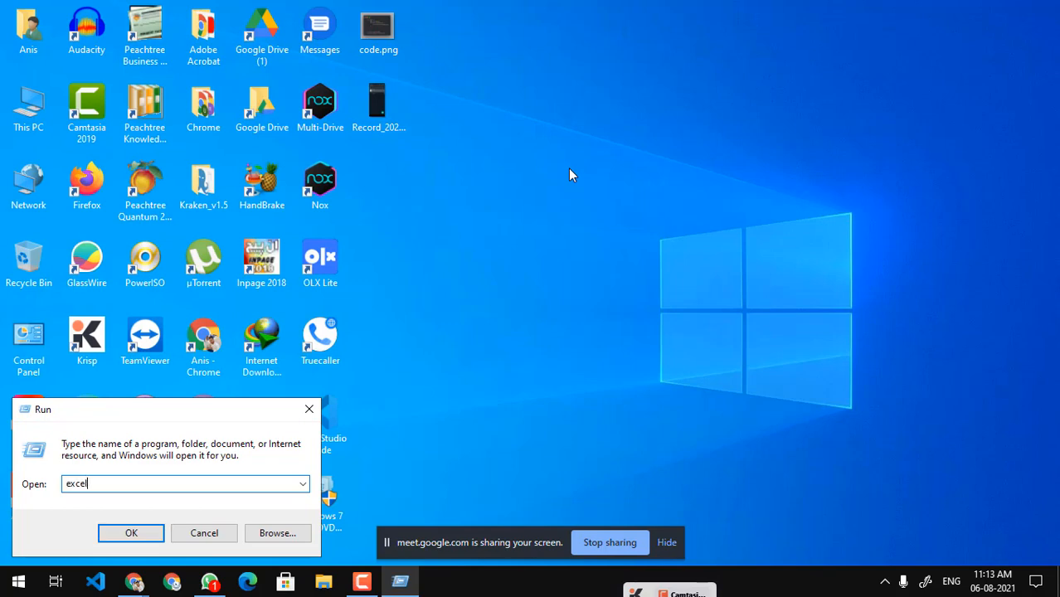
key("Return")
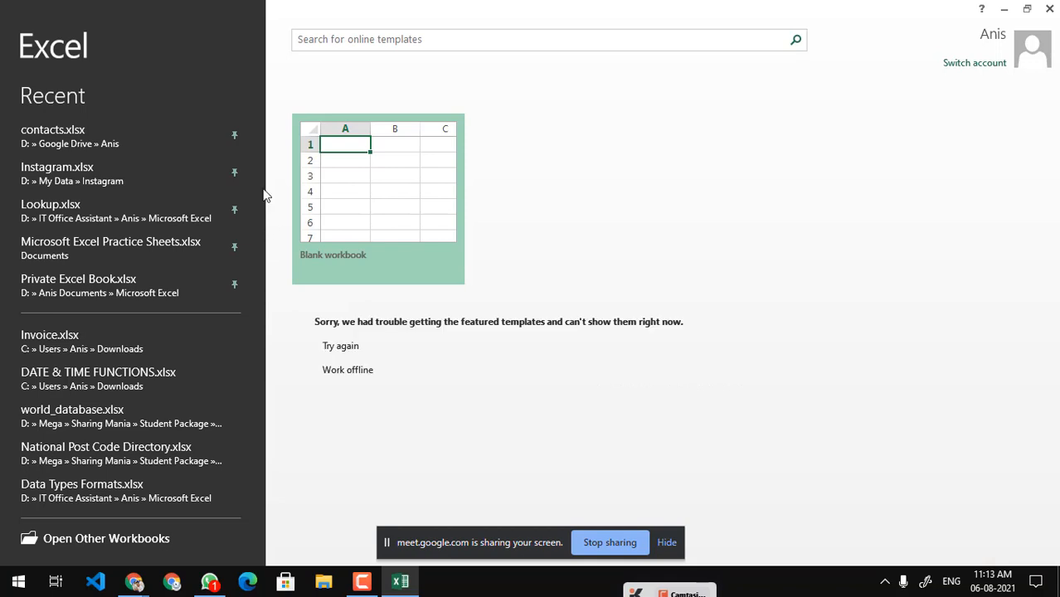
left_click(120, 380)
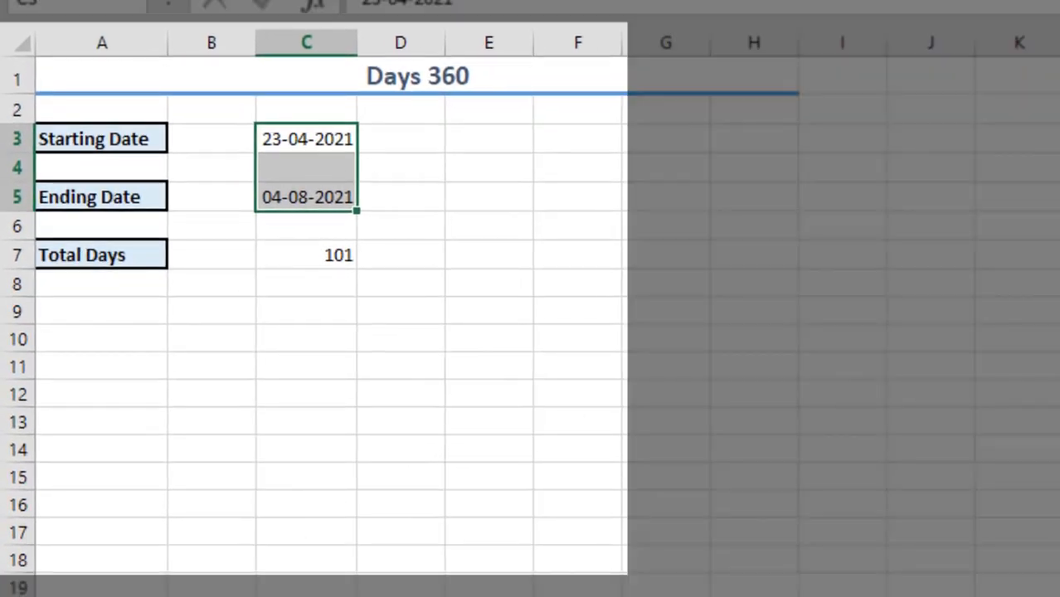
Go from the Days 360 sheet to DATE AND TIME and review the current date and time formulas in D3 and D5
left_click(208, 463)
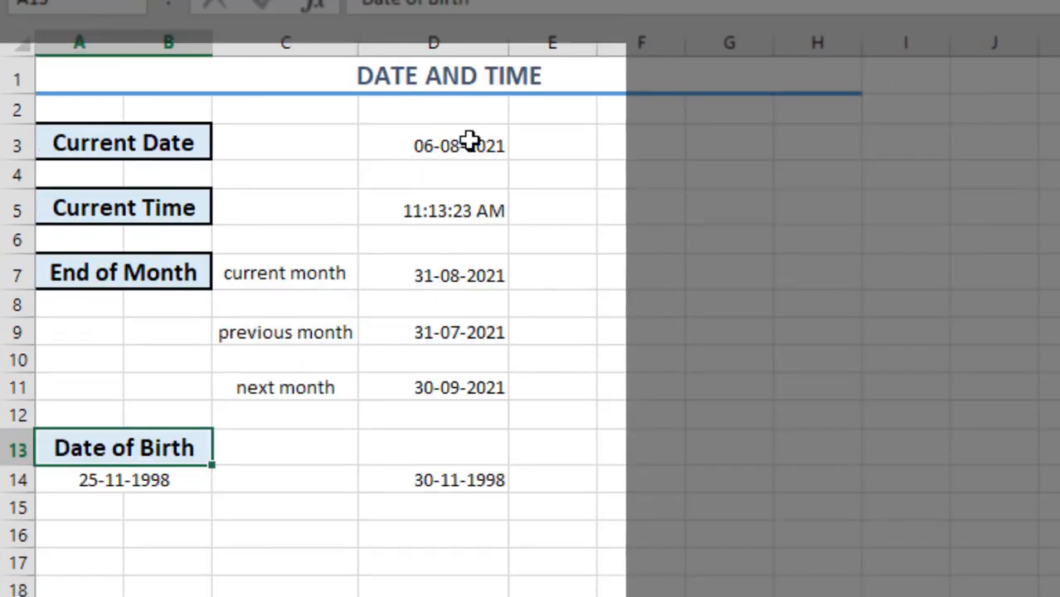
left_click(469, 143)
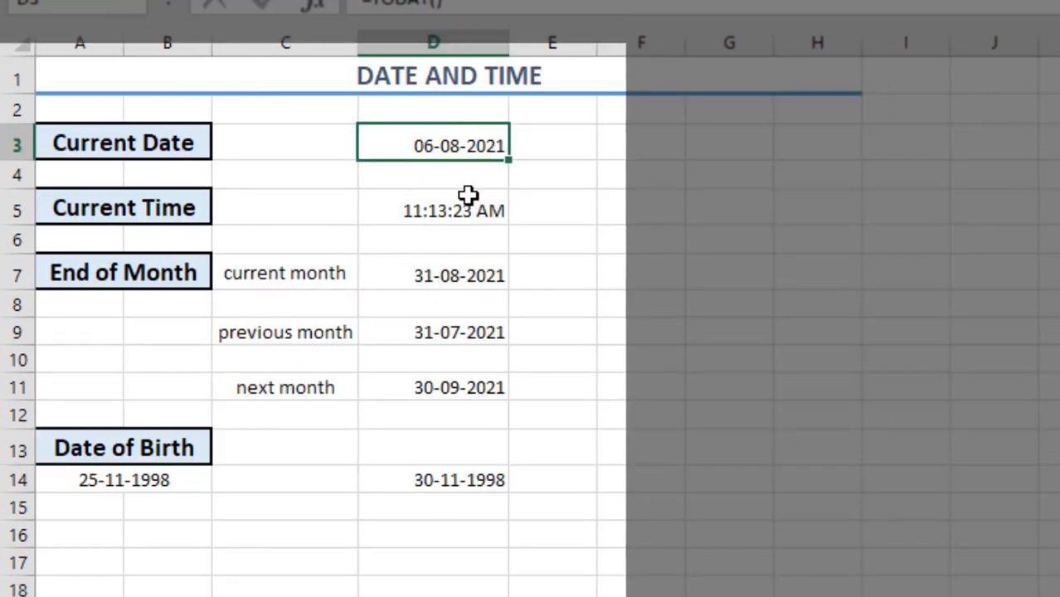
left_click(411, 212)
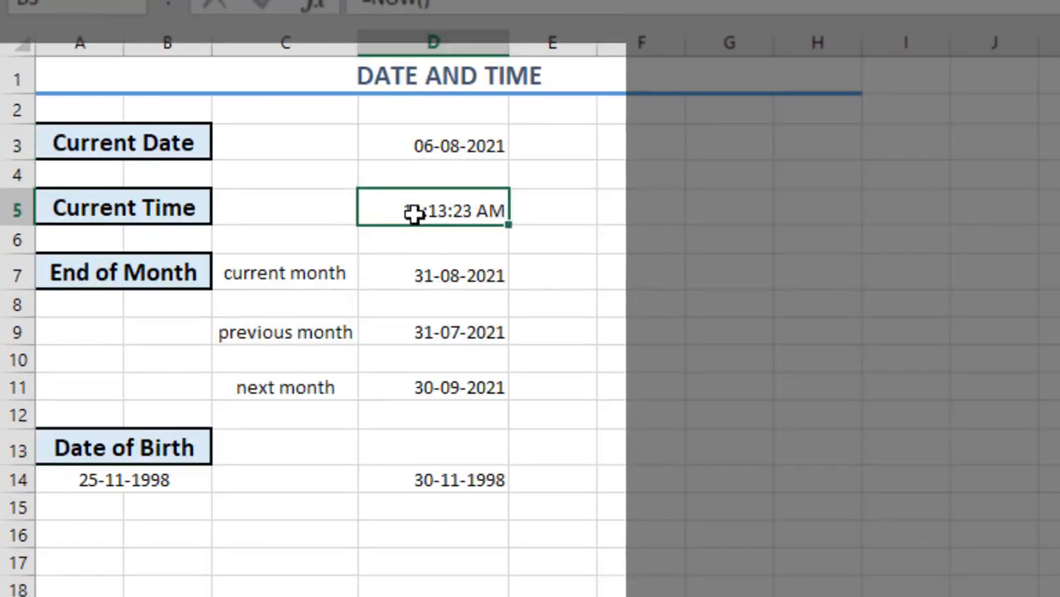
left_click(471, 149)
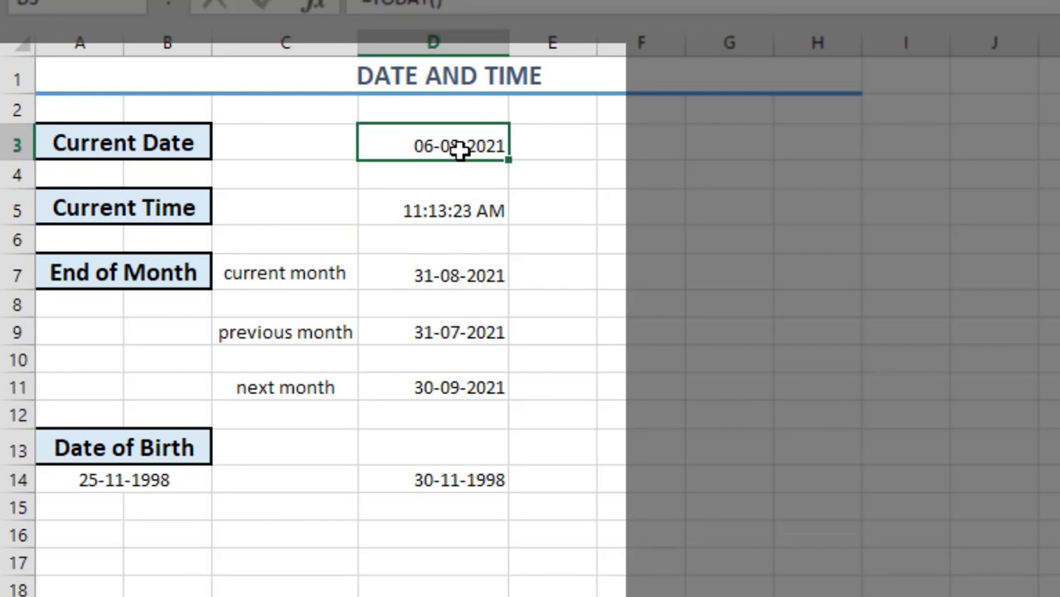
left_click(459, 209)
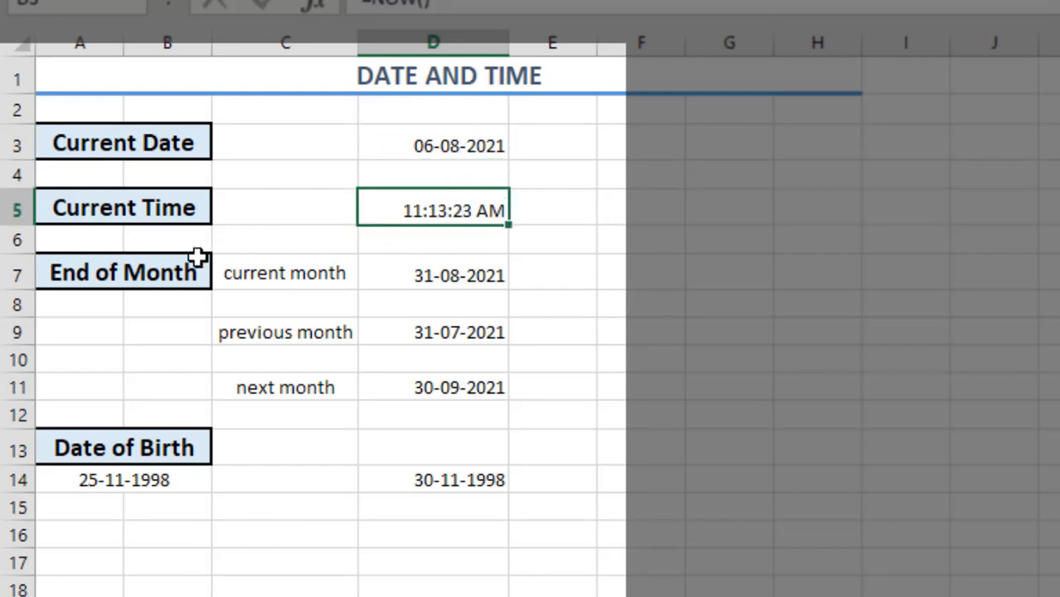
Examine the EOMONTH formulas for the current, previous and next month in D7, D9 and D11 without changing them
left_click(425, 272)
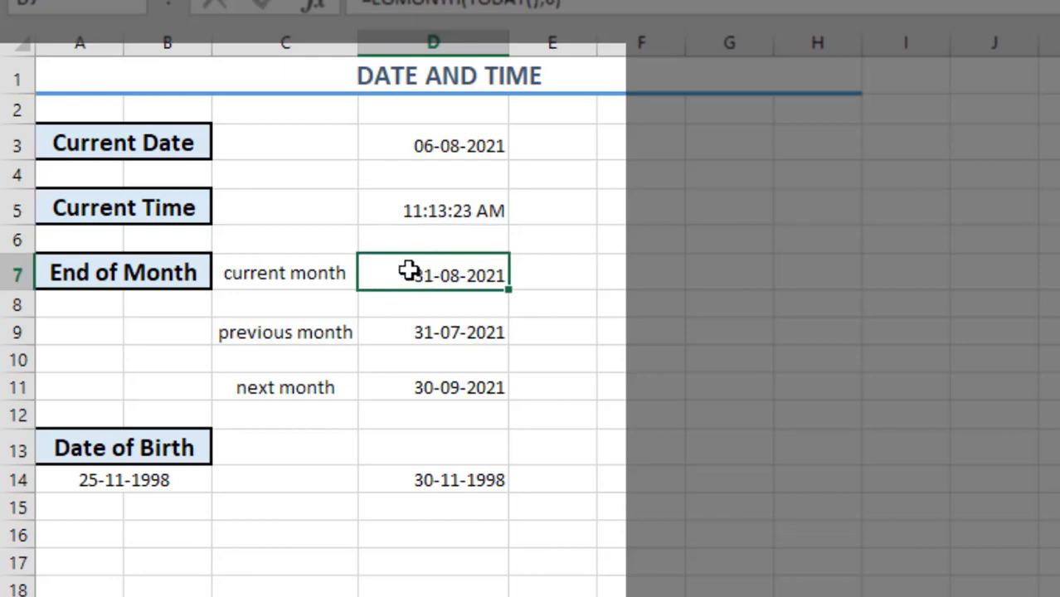
double_click(401, 271)
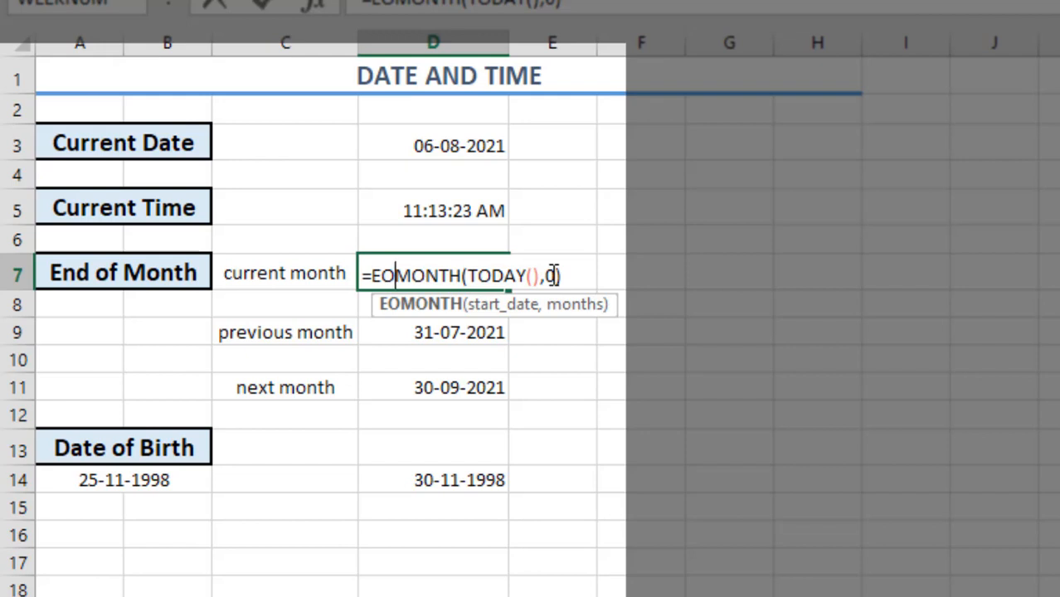
key("Return")
left_click(430, 275)
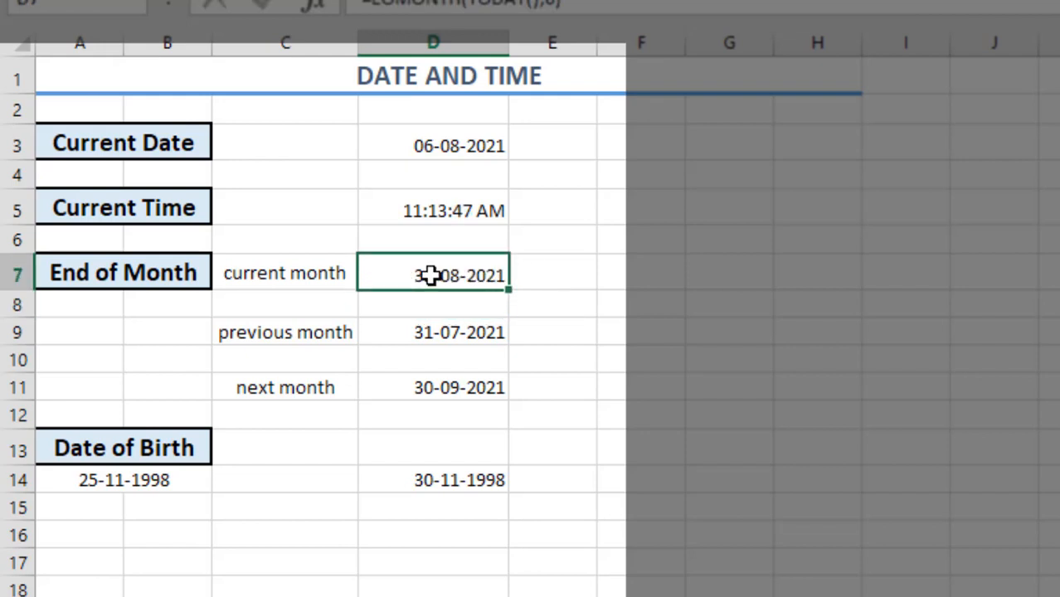
left_click(460, 332)
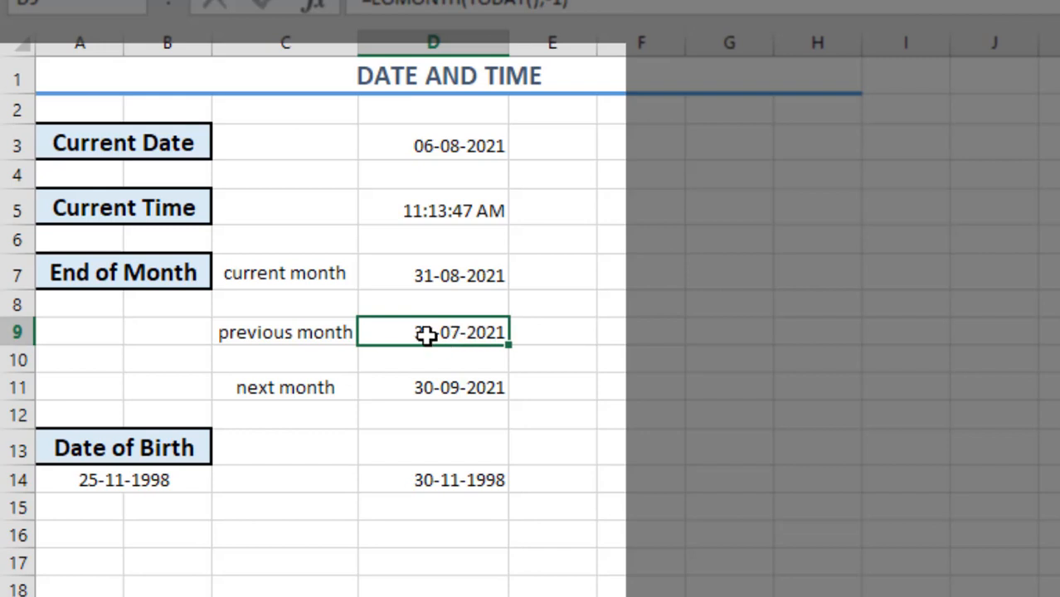
double_click(425, 334)
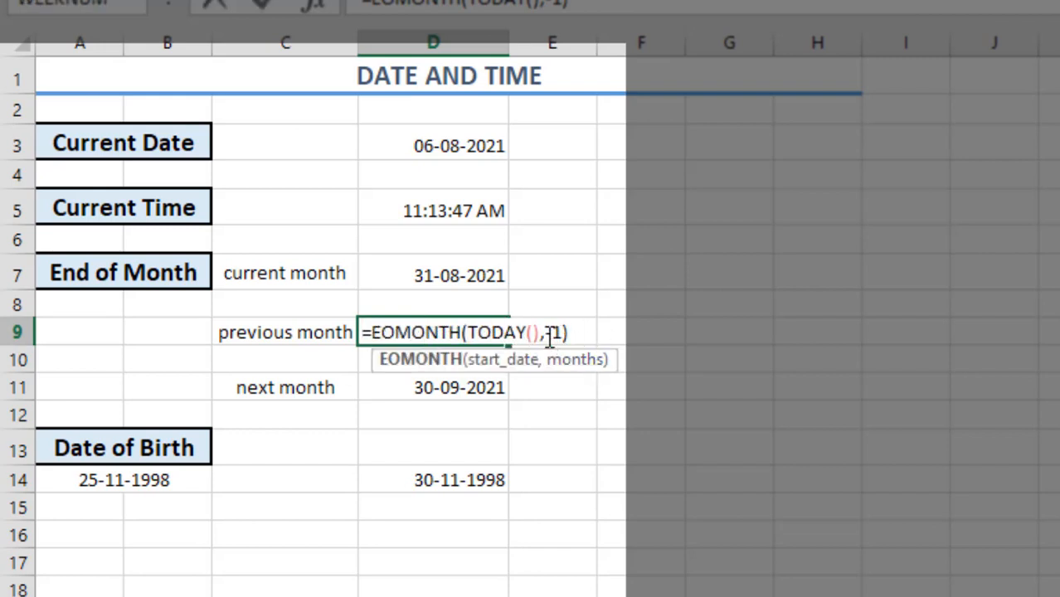
key("Return")
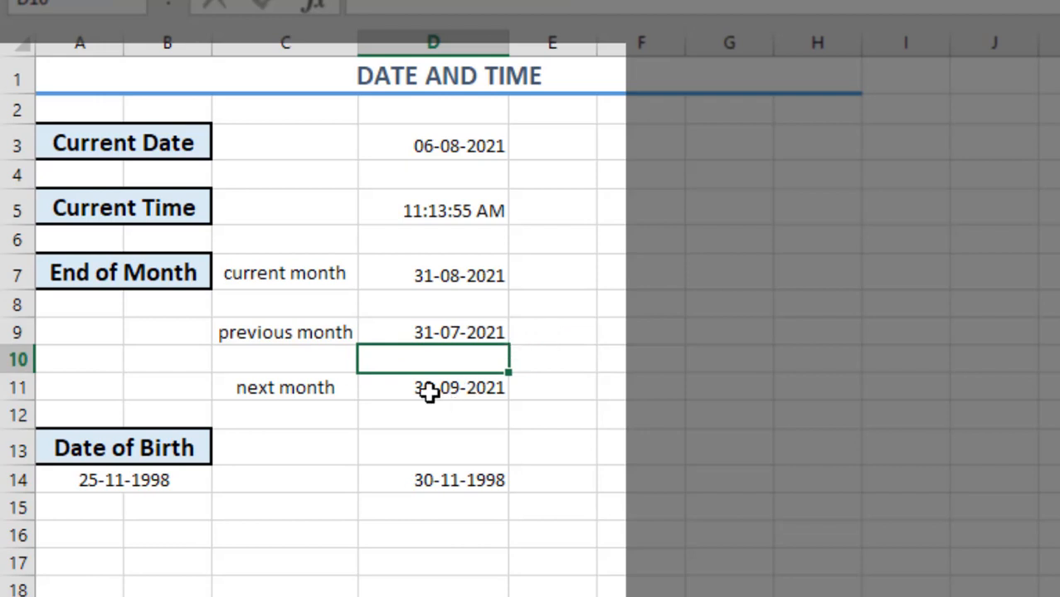
double_click(428, 393)
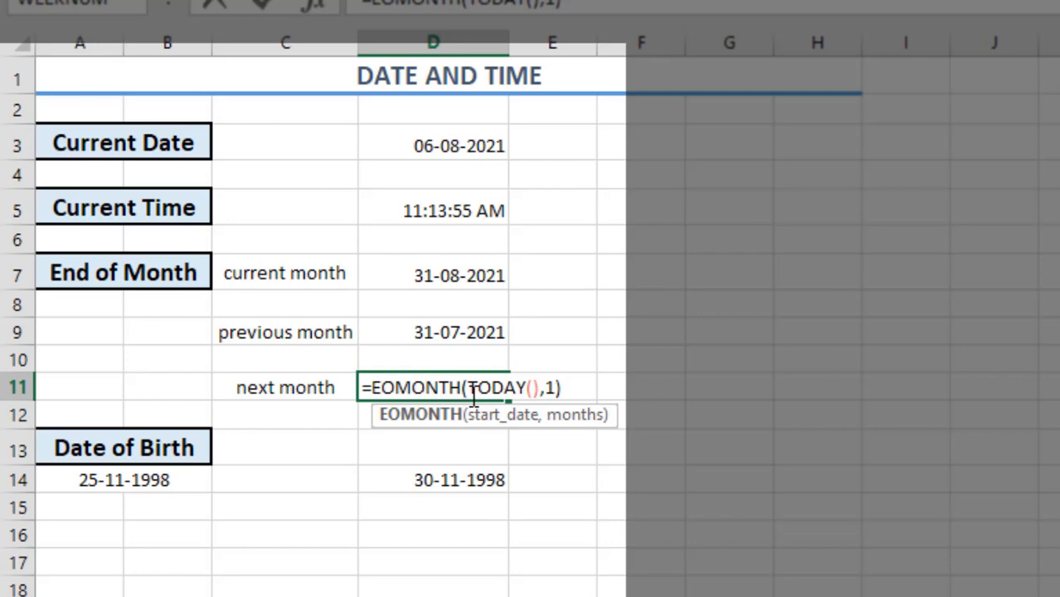
key("Return")
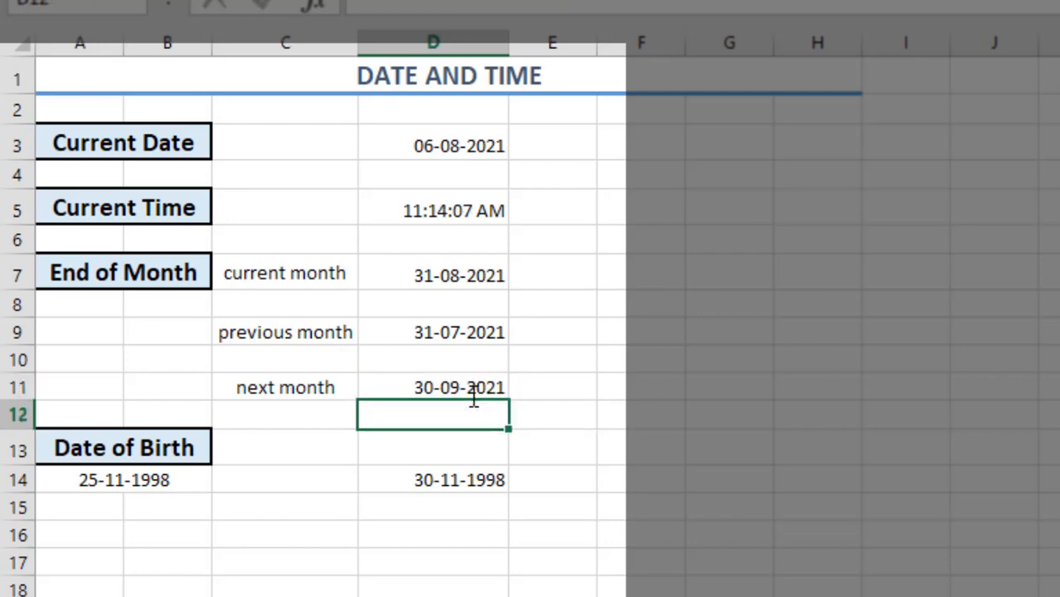
Inspect the date of birth in A14 and the EOMONTH formula in D14 that refers to it
left_click(135, 474)
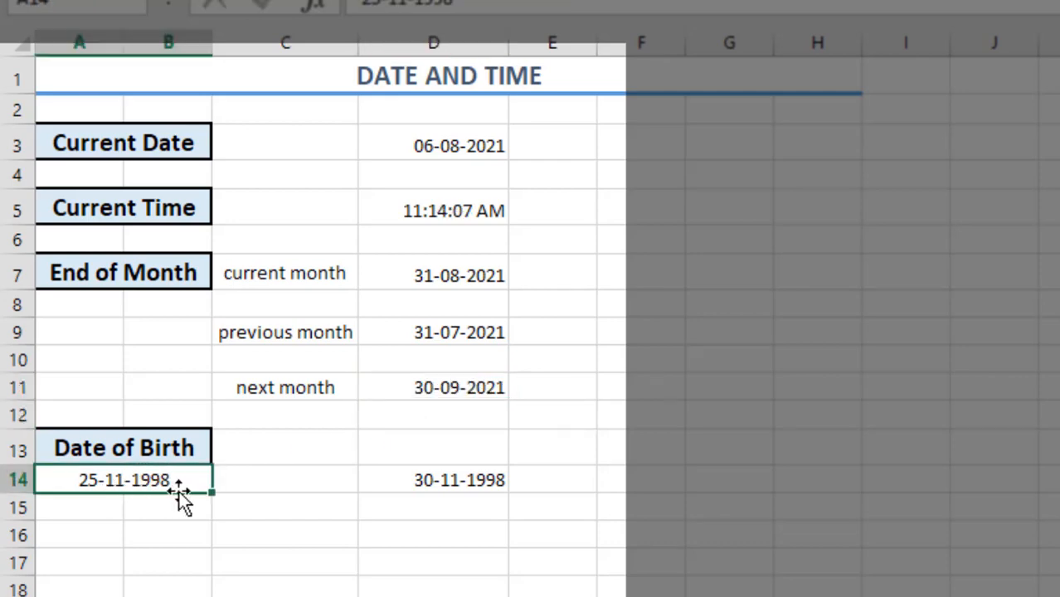
left_click(471, 474)
double_click(471, 478)
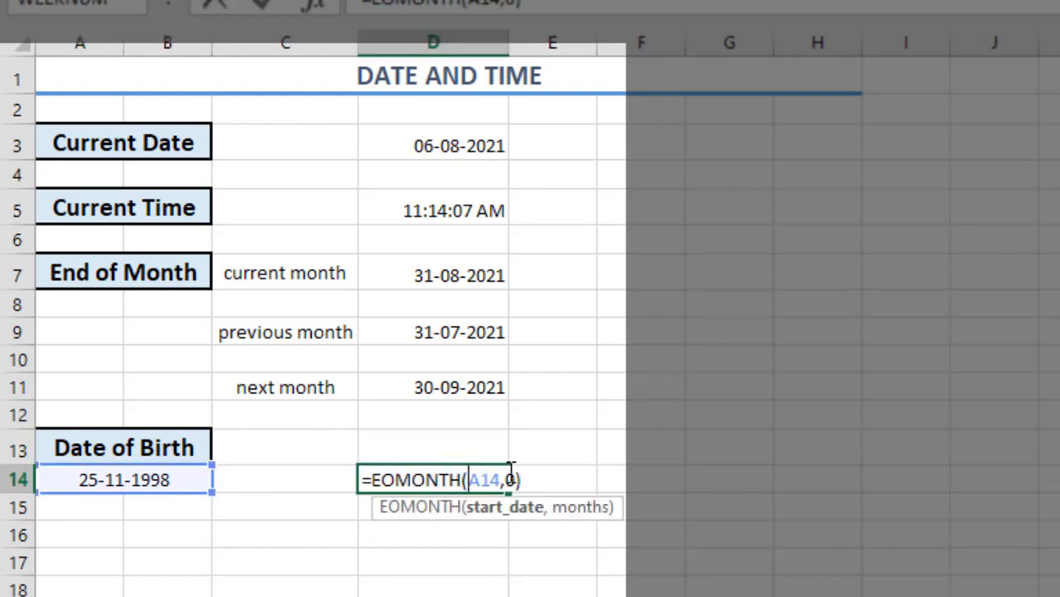
key("Return")
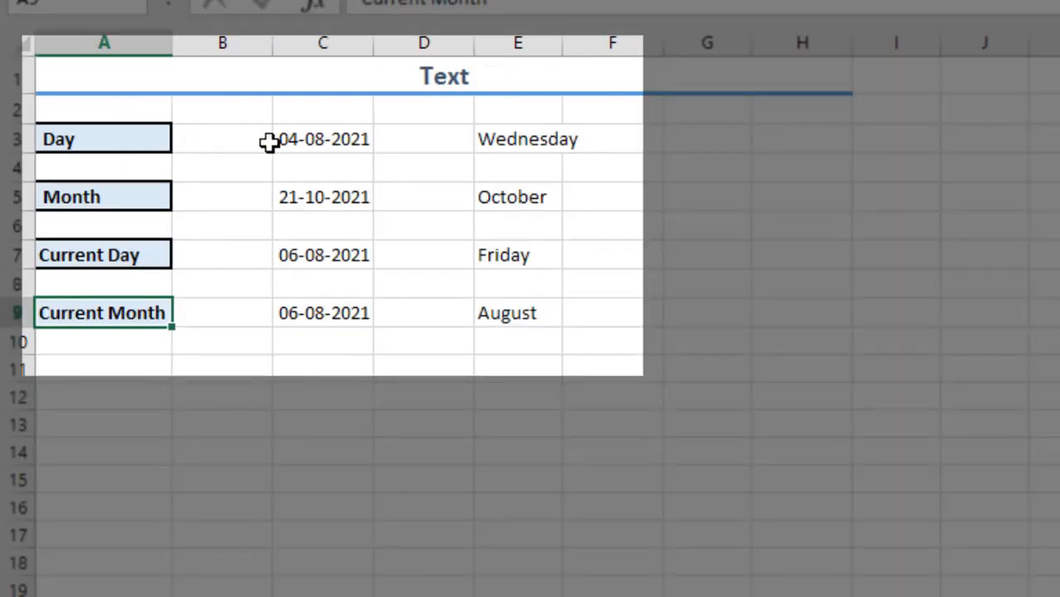
On the Text sheet, examine the Day row's date in C3 and the format code of the TEXT formula in E3
left_click(298, 139)
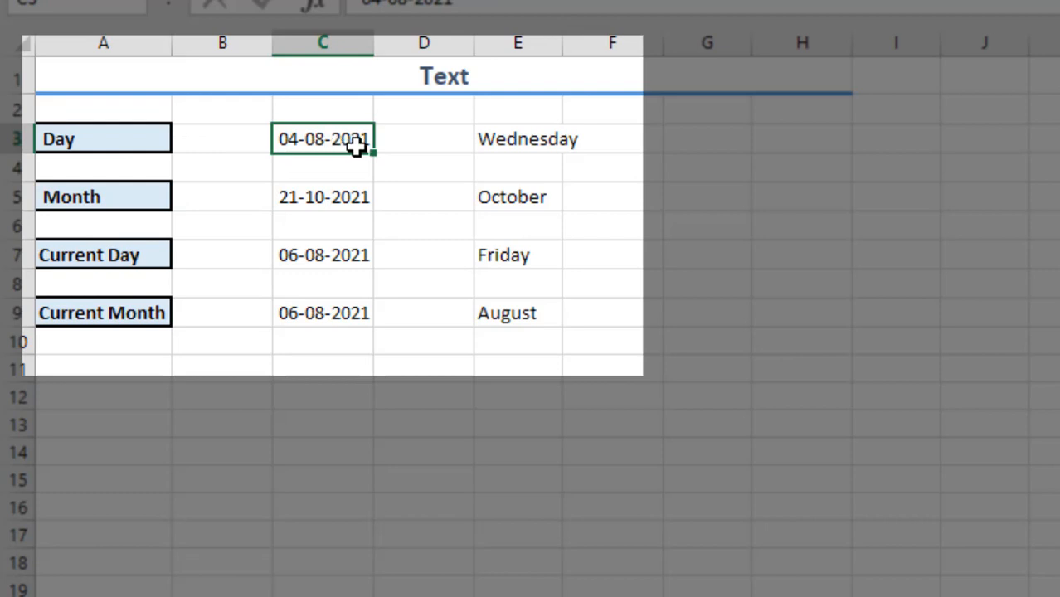
left_click(507, 137)
double_click(508, 137)
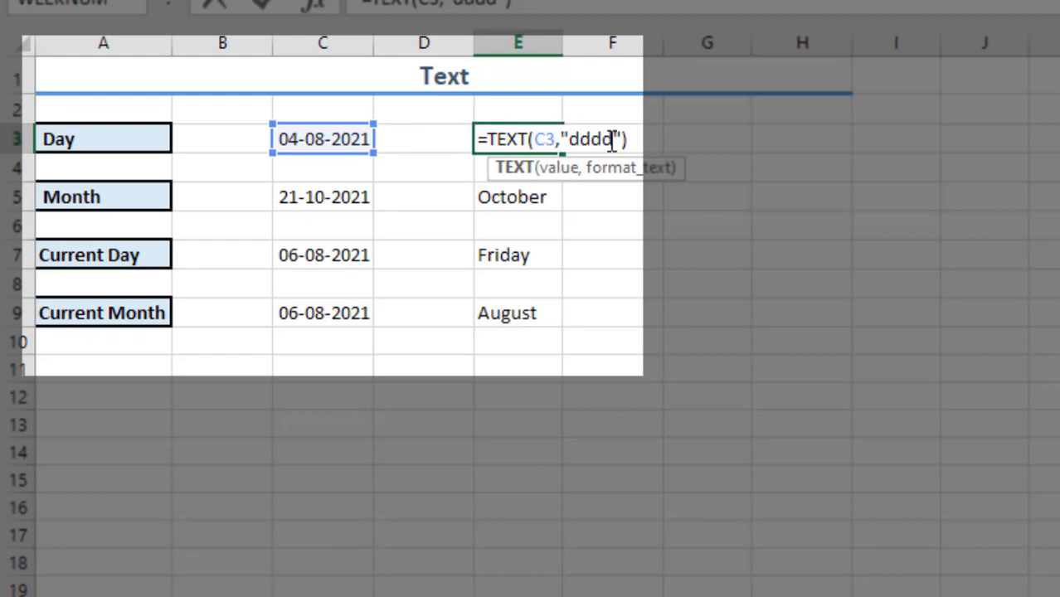
left_click_drag(600, 139, 582, 139)
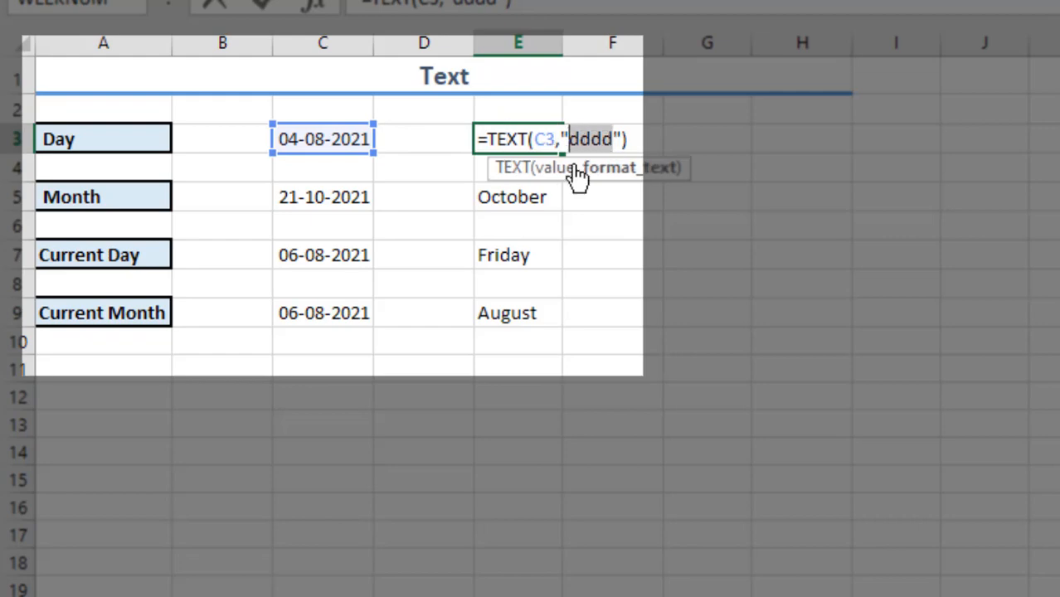
key("Return")
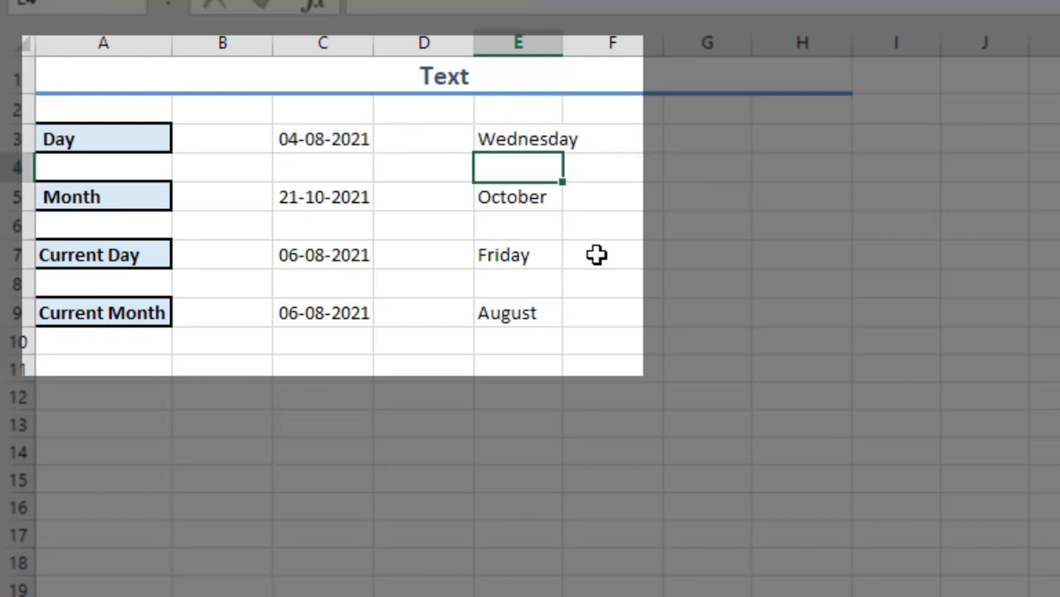
Review the dates in column C and the TEXT formulas in column E for the Month, Current Day and Current Month rows
left_click(332, 207)
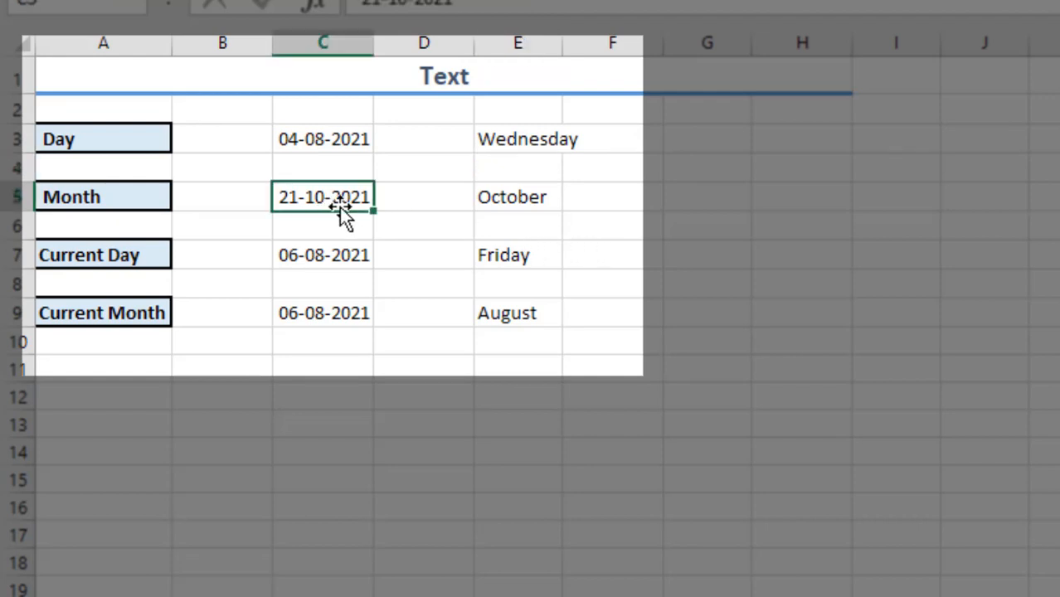
left_click(508, 198)
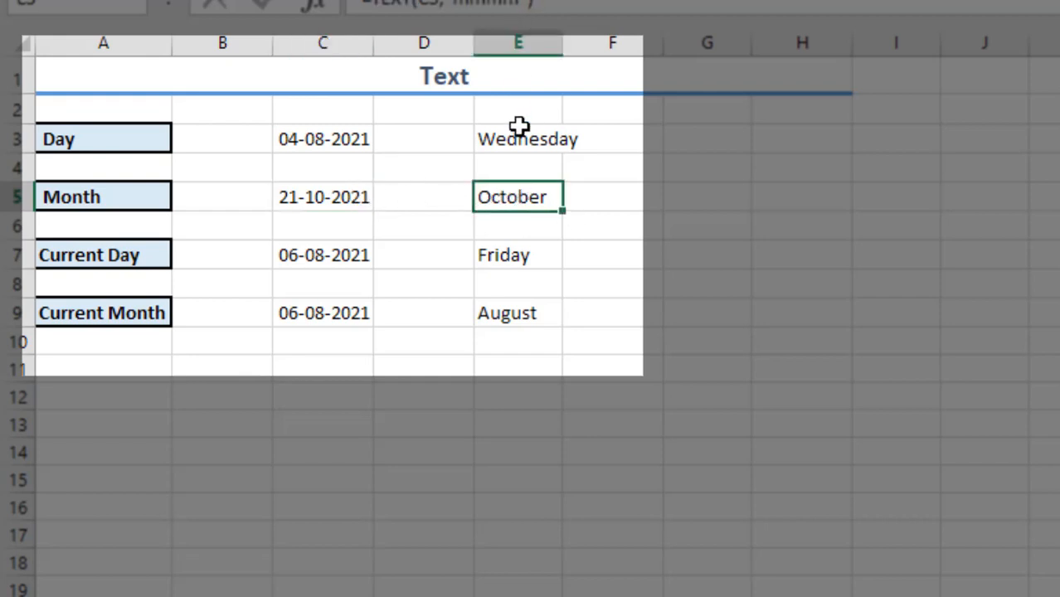
left_click(331, 261)
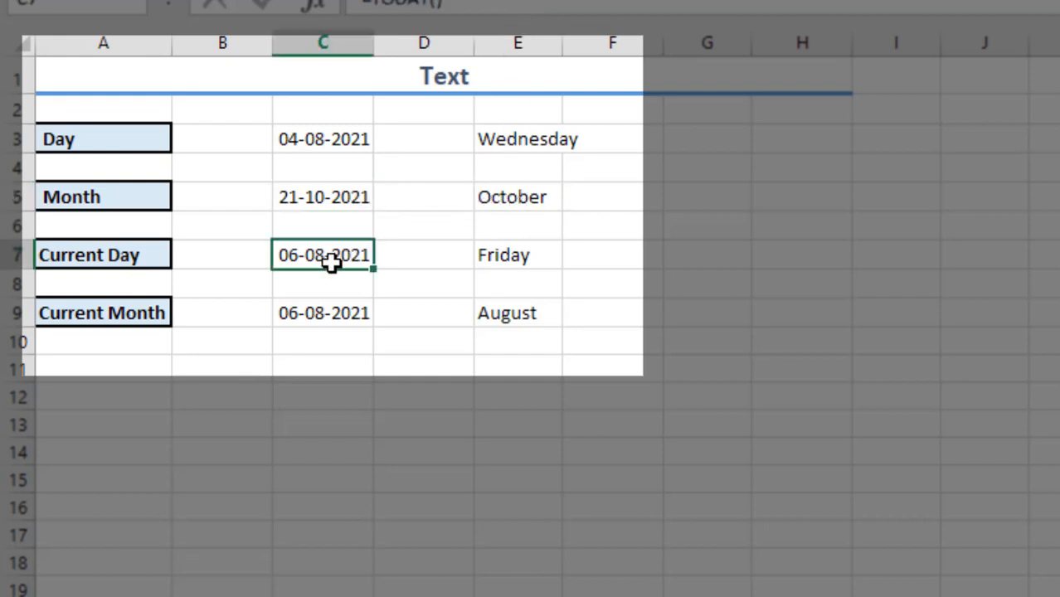
left_click(488, 259)
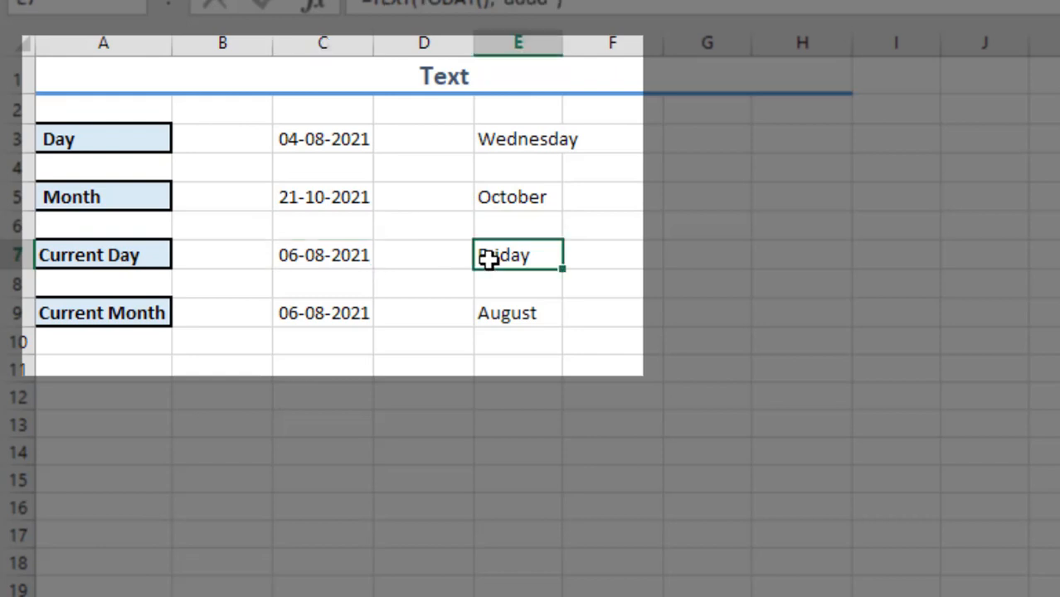
left_click(338, 311)
left_click(531, 308)
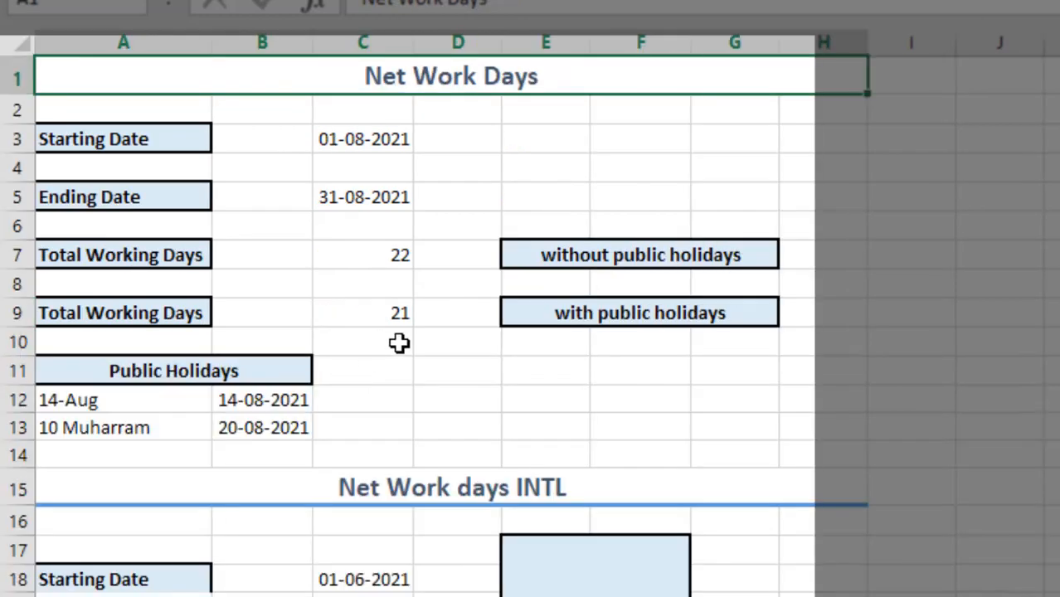
On the Net Work Days sheet, compare the starting date in C3 with the ending date in C5
left_click(386, 136)
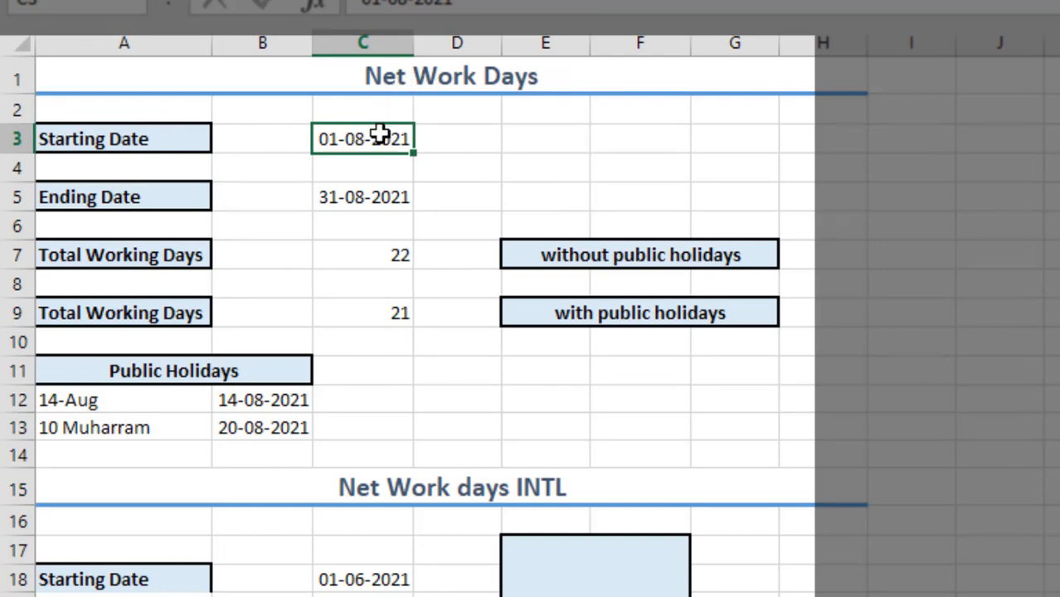
left_click(358, 193)
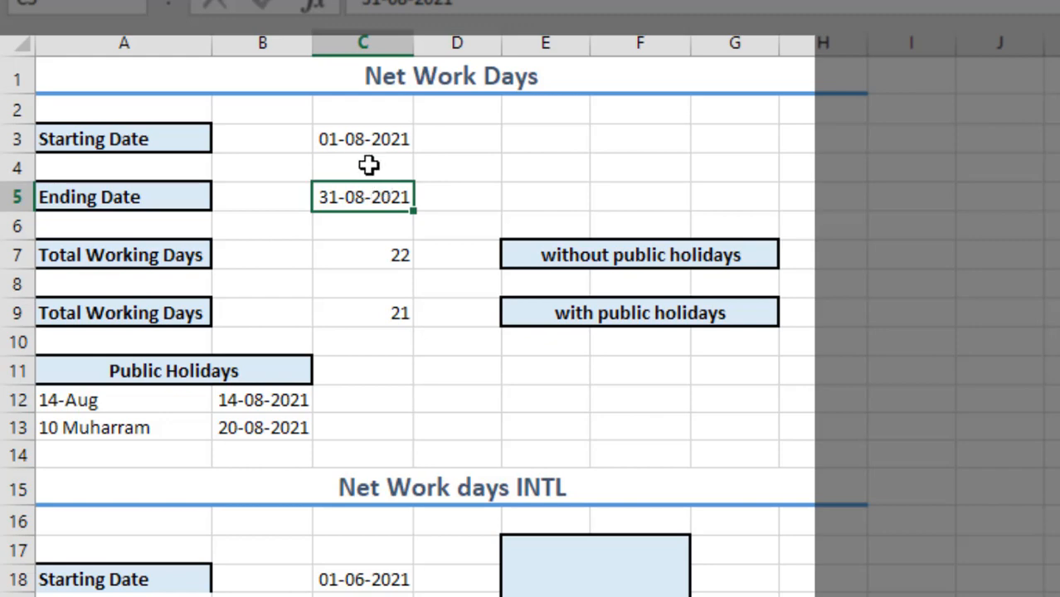
left_click(362, 141)
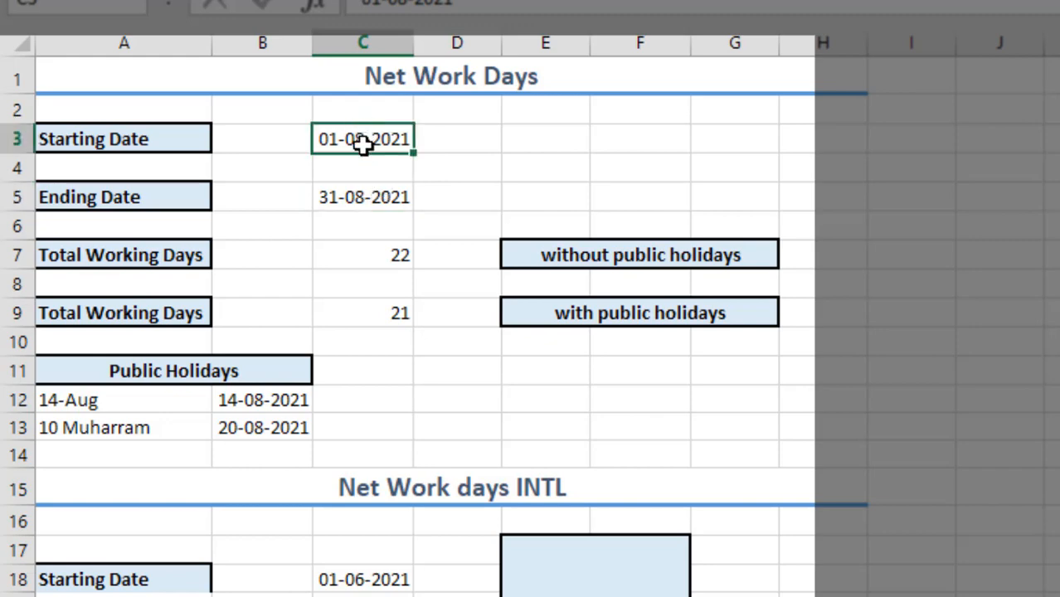
left_click(367, 199)
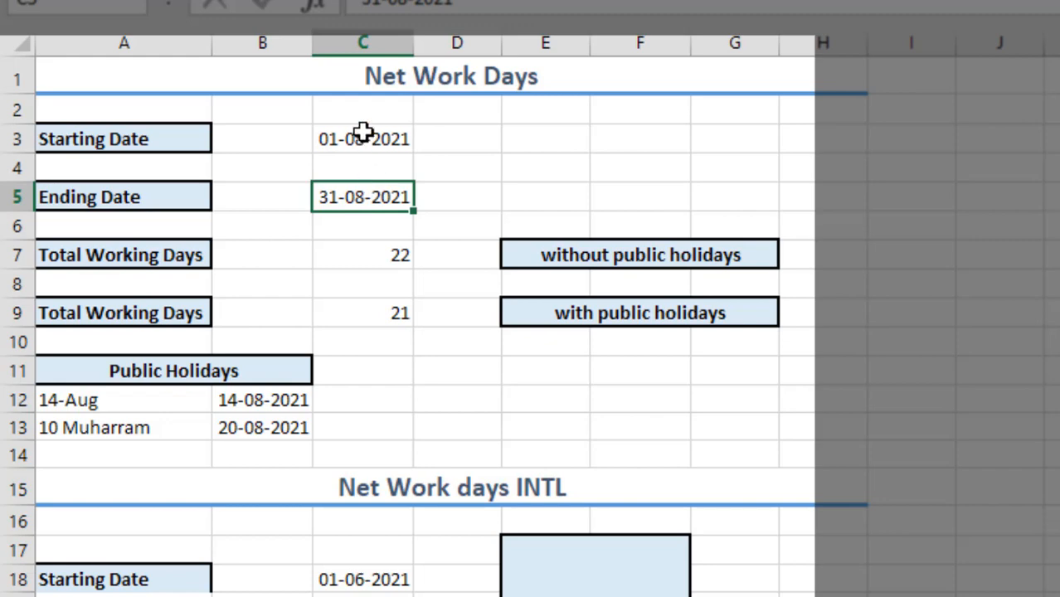
left_click(364, 135)
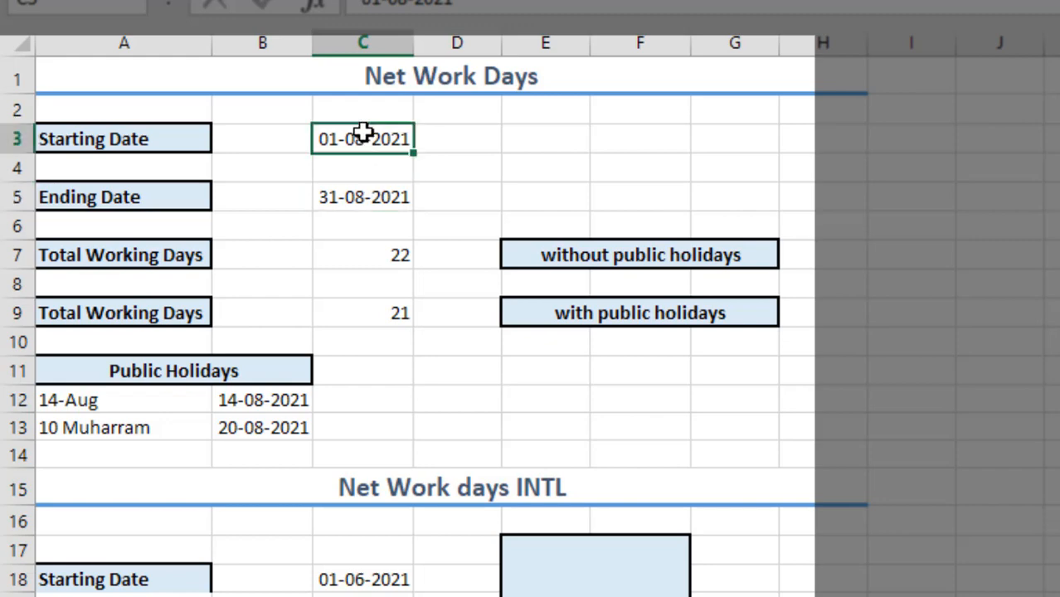
left_click(367, 217)
left_click(369, 197)
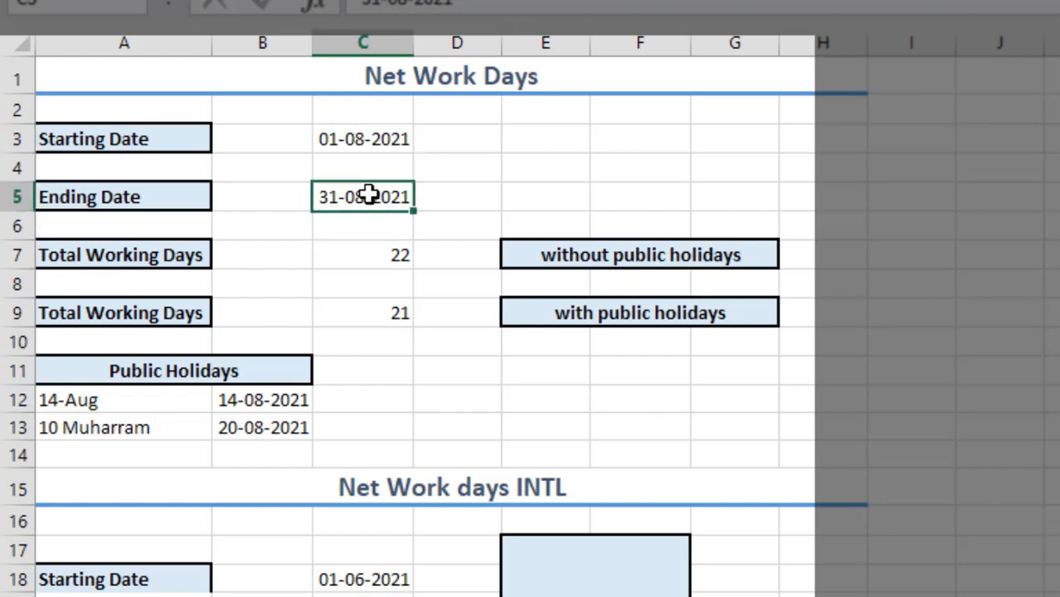
left_click(373, 130)
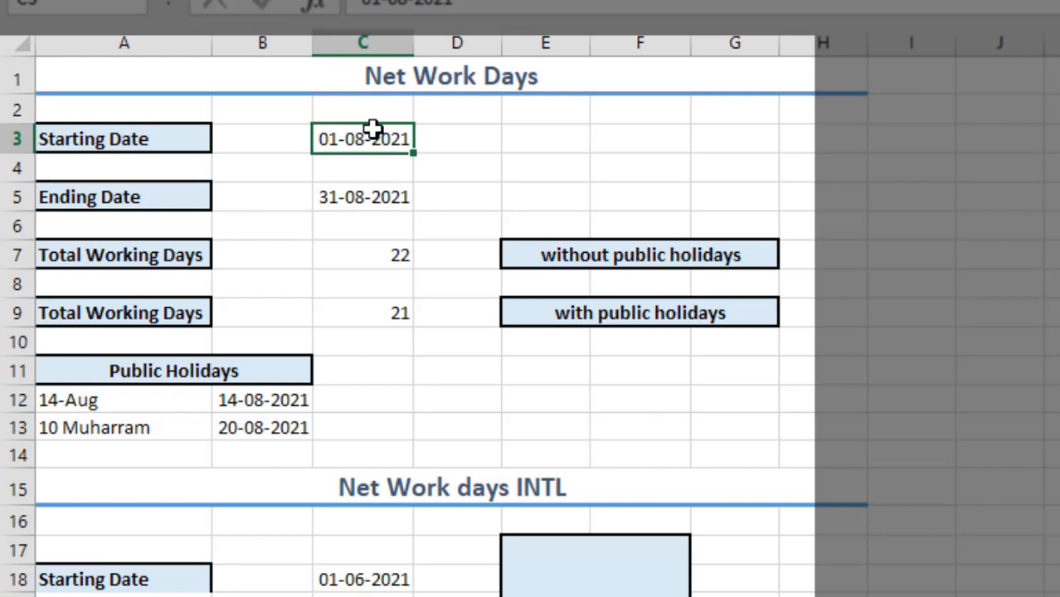
left_click(369, 193)
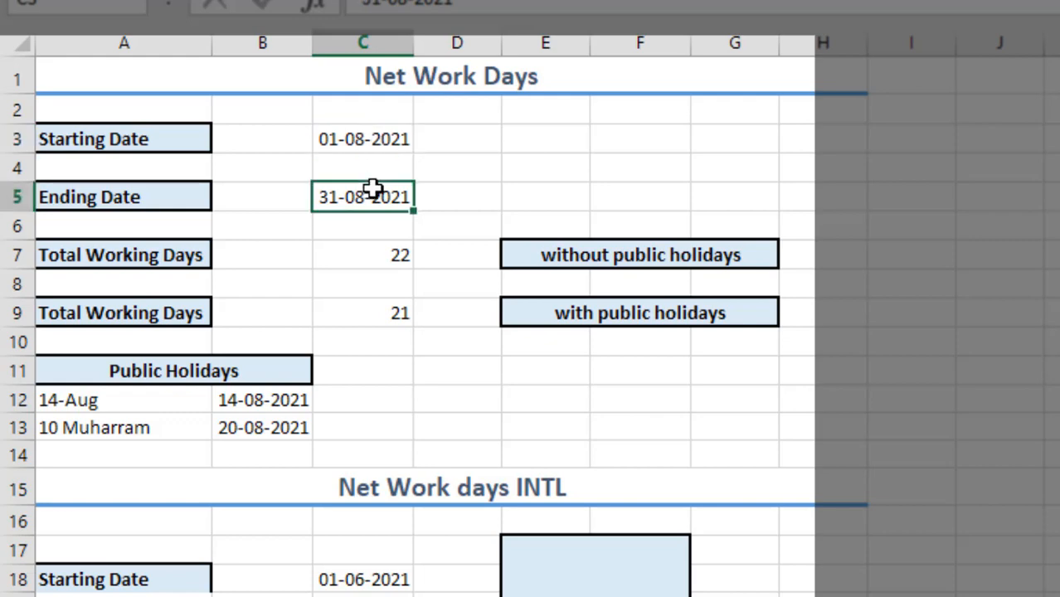
Inspect the start and end date arguments of the NETWORKDAYS formula in C7, keeping it as =NETWORKDAYS(C3,C5)
left_click(399, 254)
type("=NETWORKDAYS(C3,C5)")
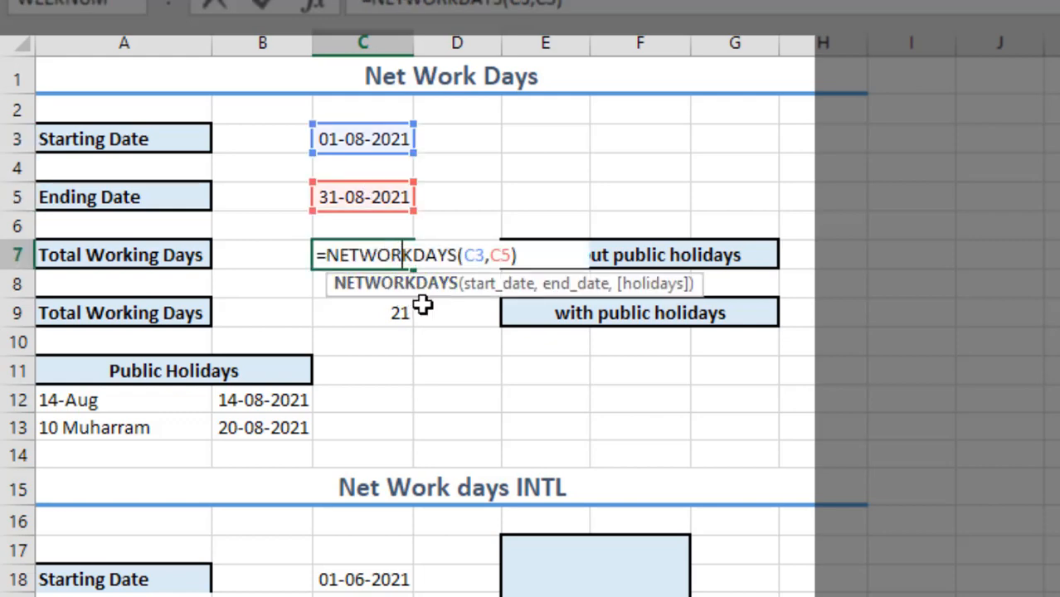
left_click(474, 259)
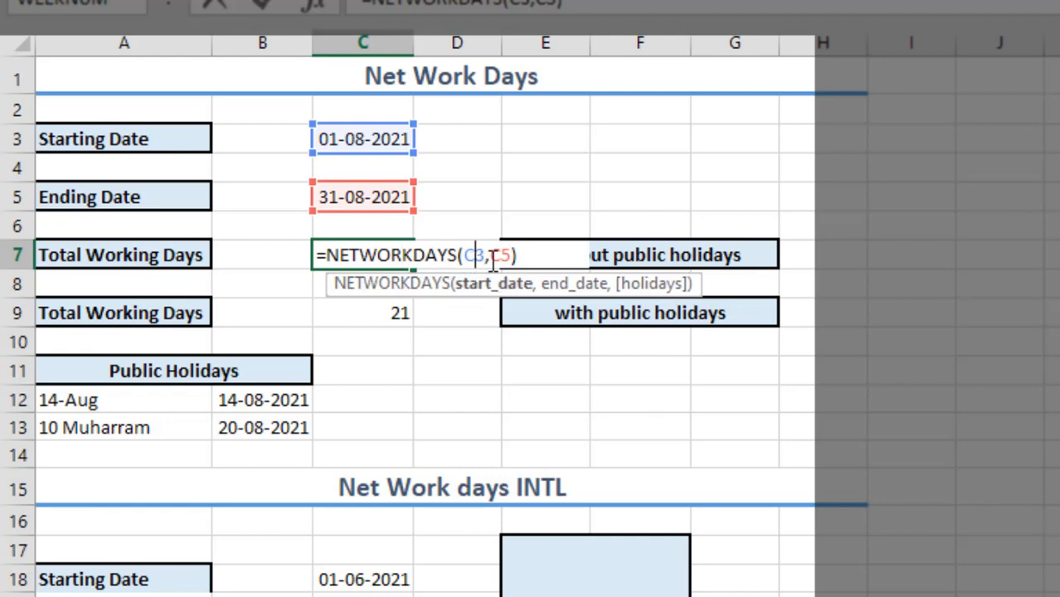
left_click(503, 258)
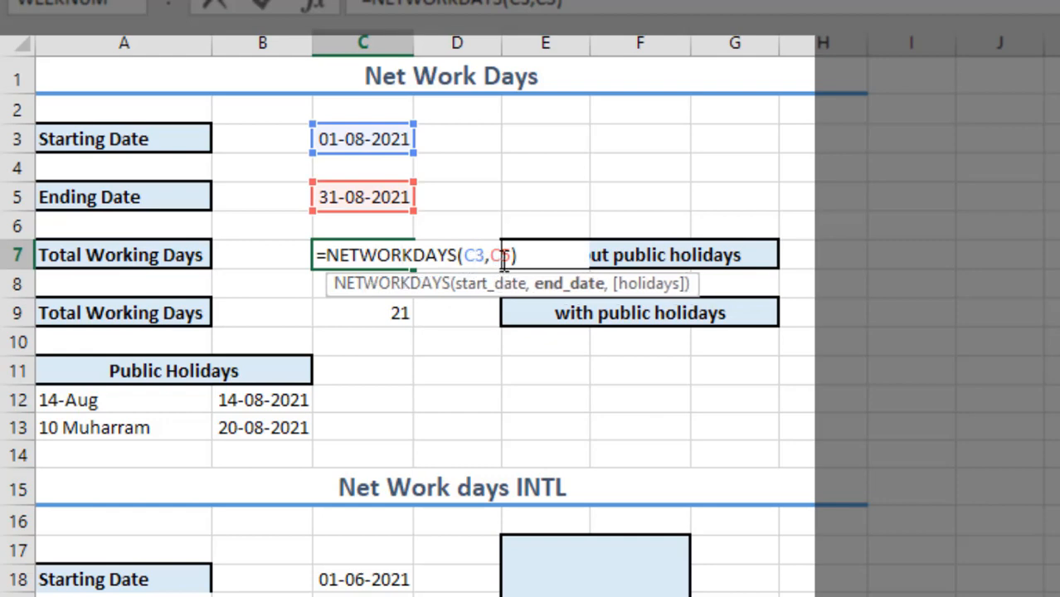
key("Return")
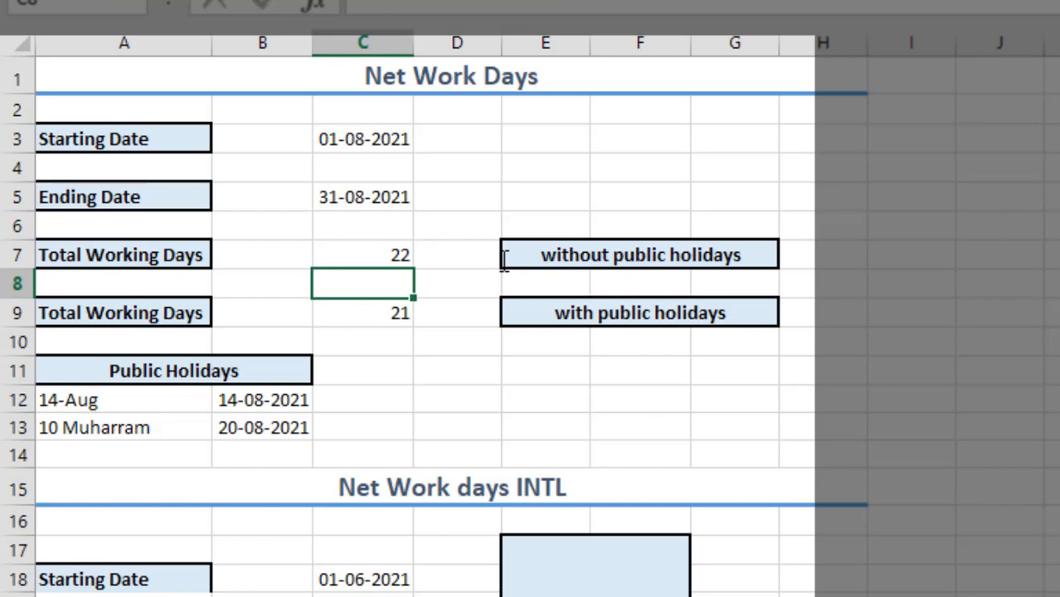
double_click(378, 254)
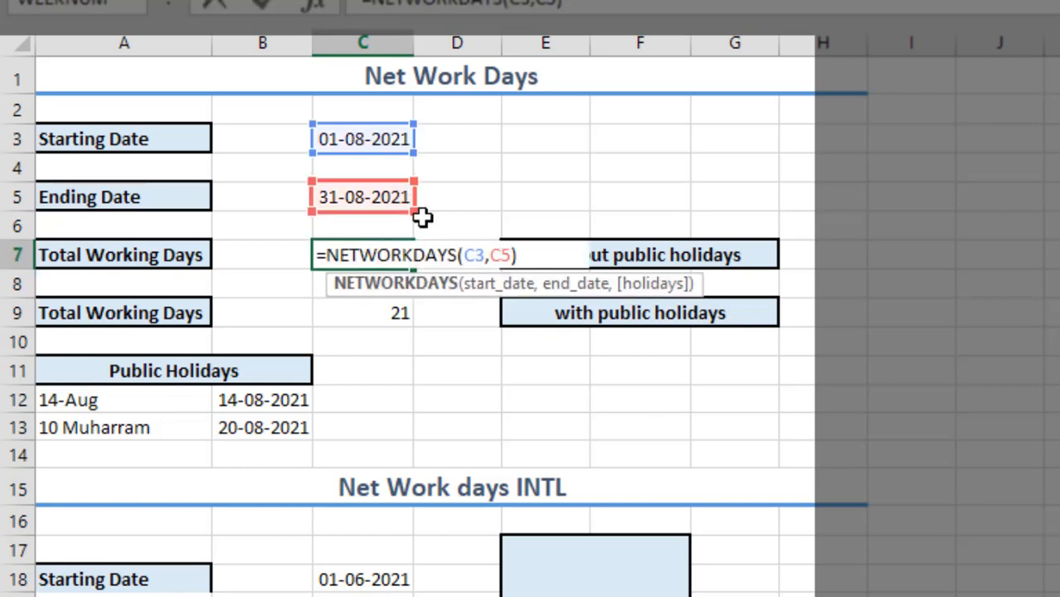
key("Return")
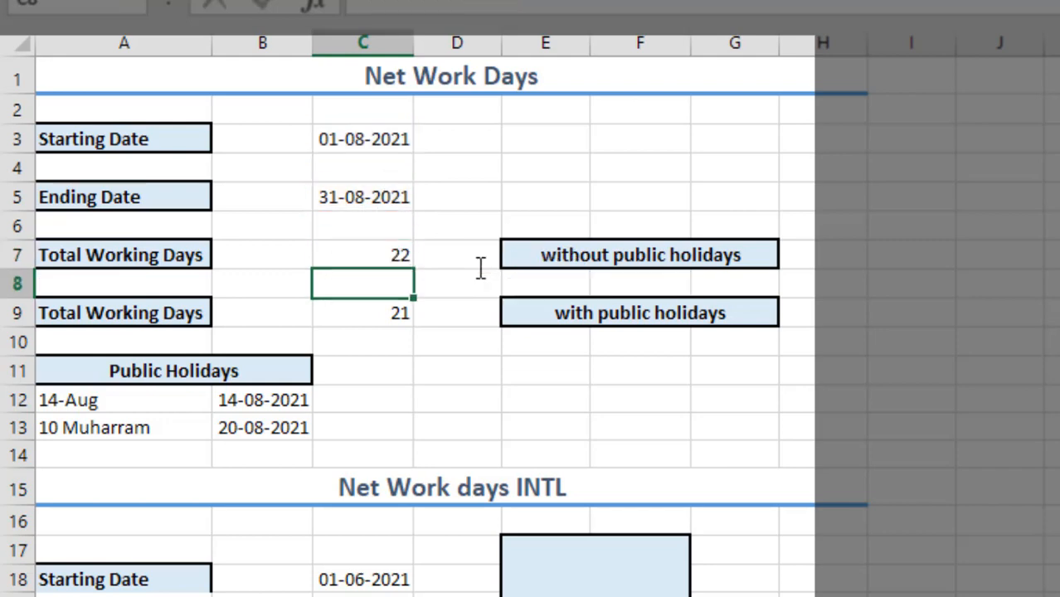
left_click(351, 261)
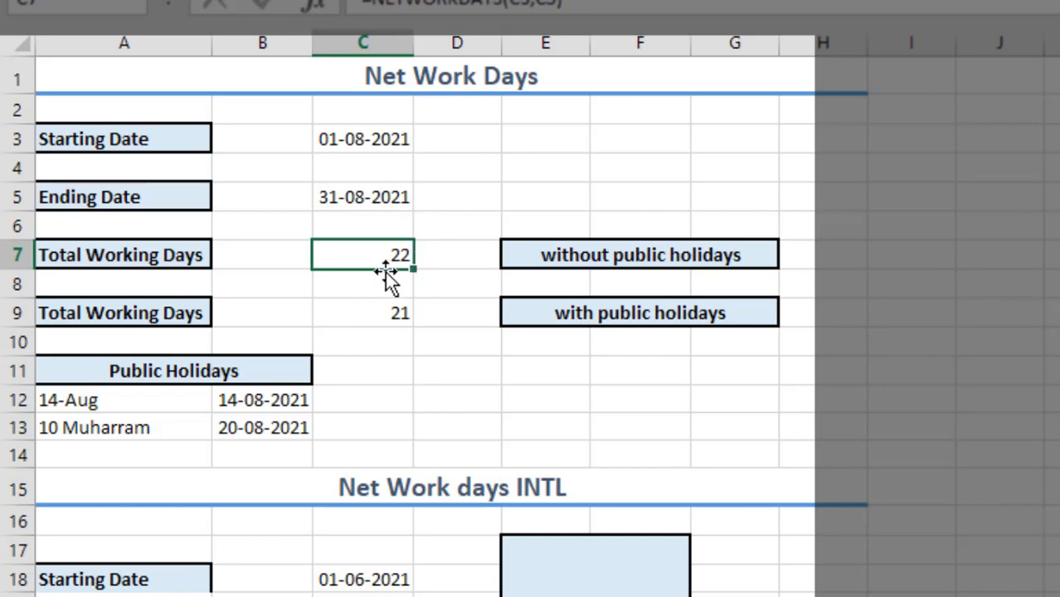
Examine the NETWORKDAYS formula in C9 and its holidays argument B12:B13 without changing it
left_click(353, 312)
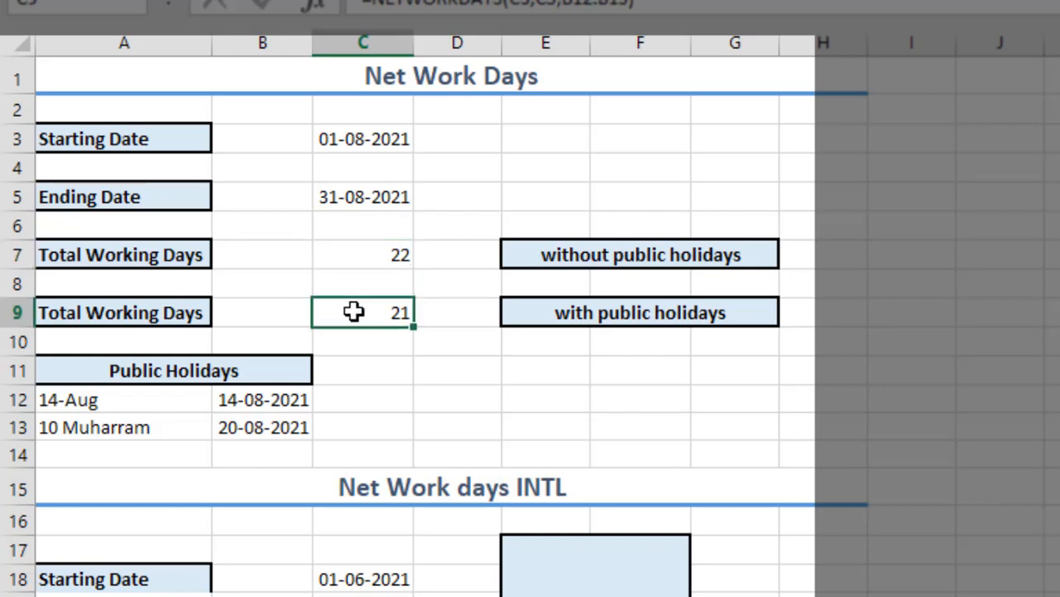
double_click(360, 311)
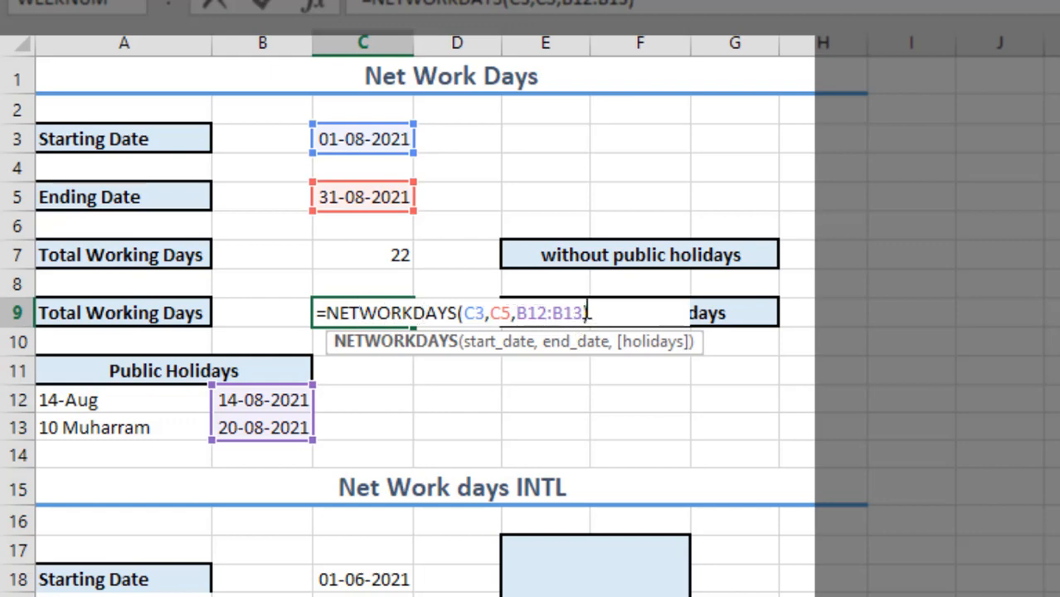
left_click_drag(582, 313, 516, 313)
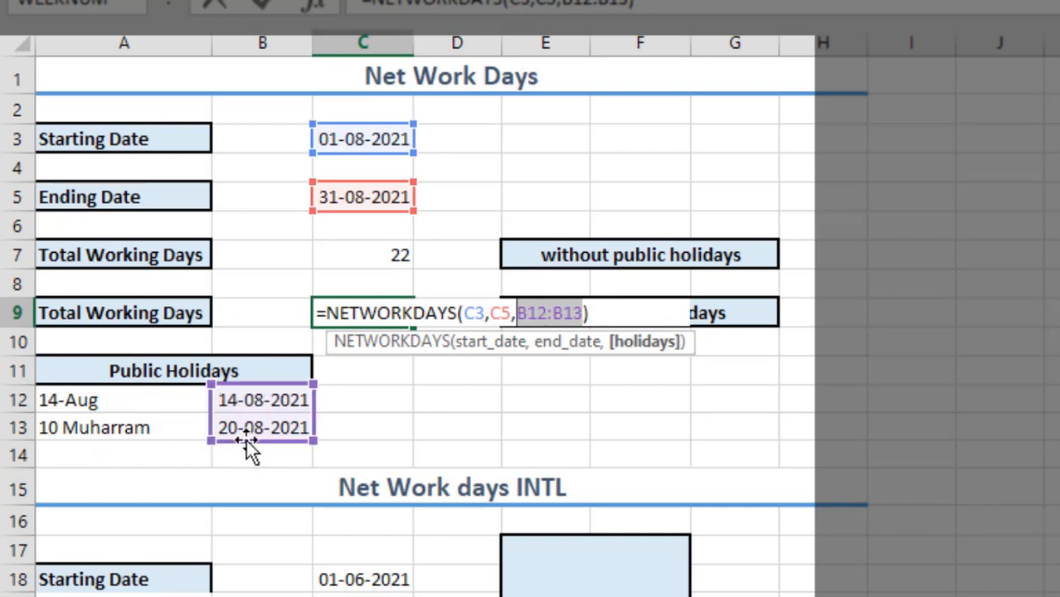
key("Return")
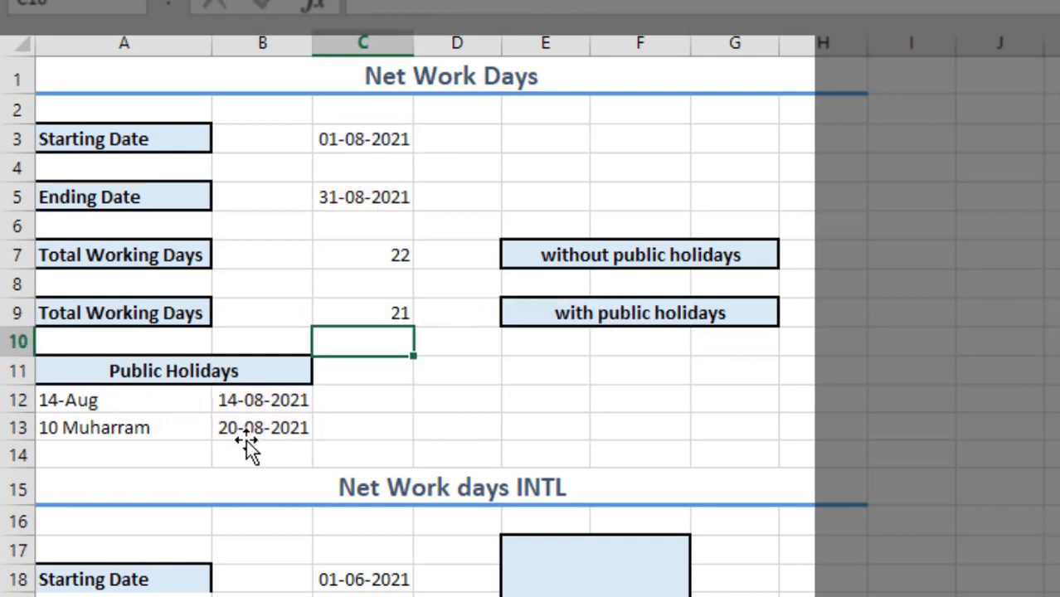
left_click(369, 312)
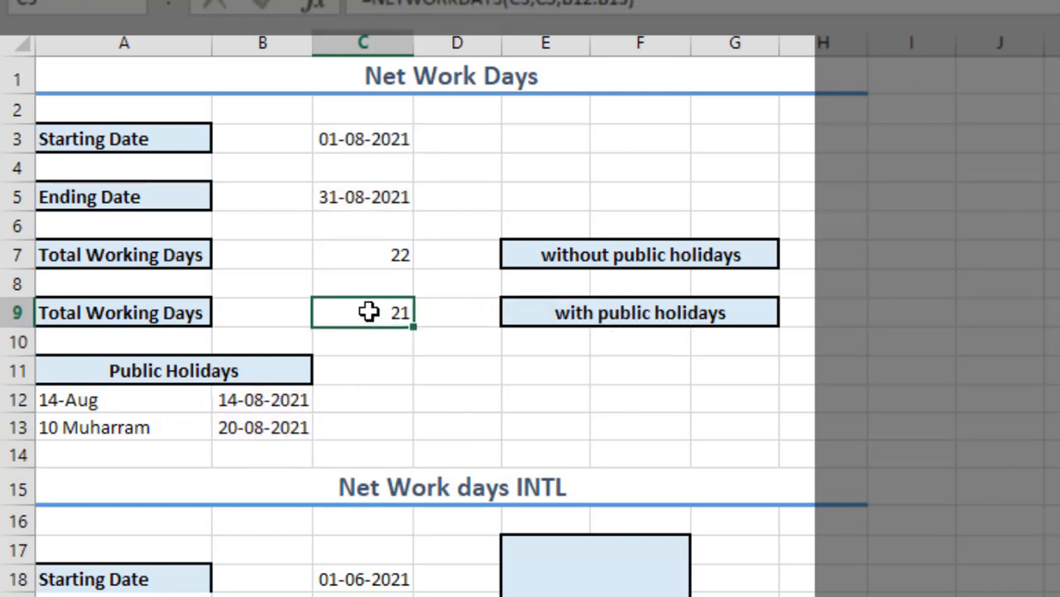
In the Net Work days INTL section, review the starting date in C18 and the NETWORKDAYS.INTL formula in C22
scroll(369, 312, "down", 2)
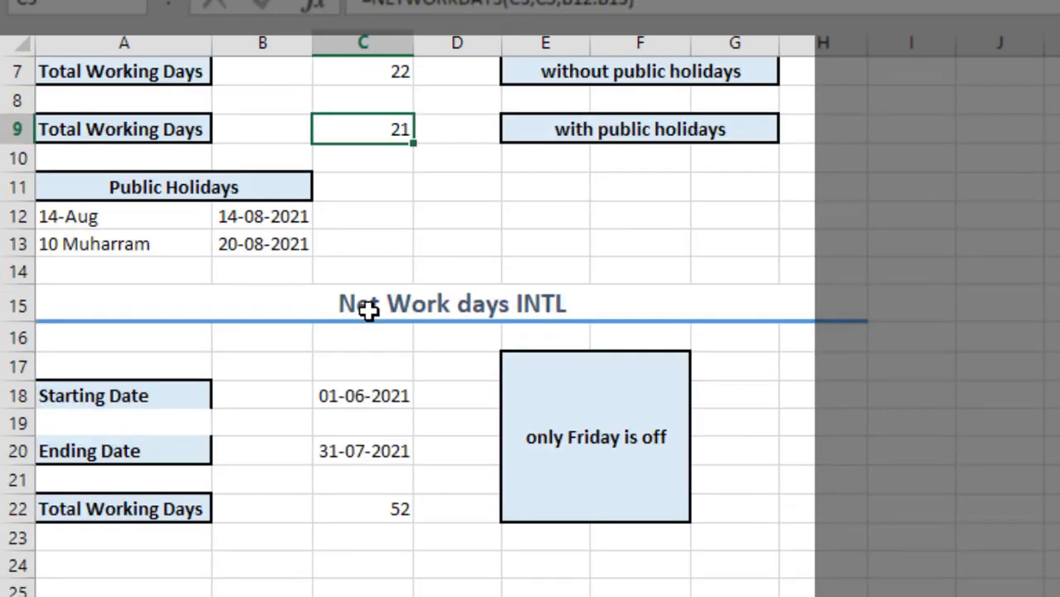
left_click(349, 399)
left_click(369, 479)
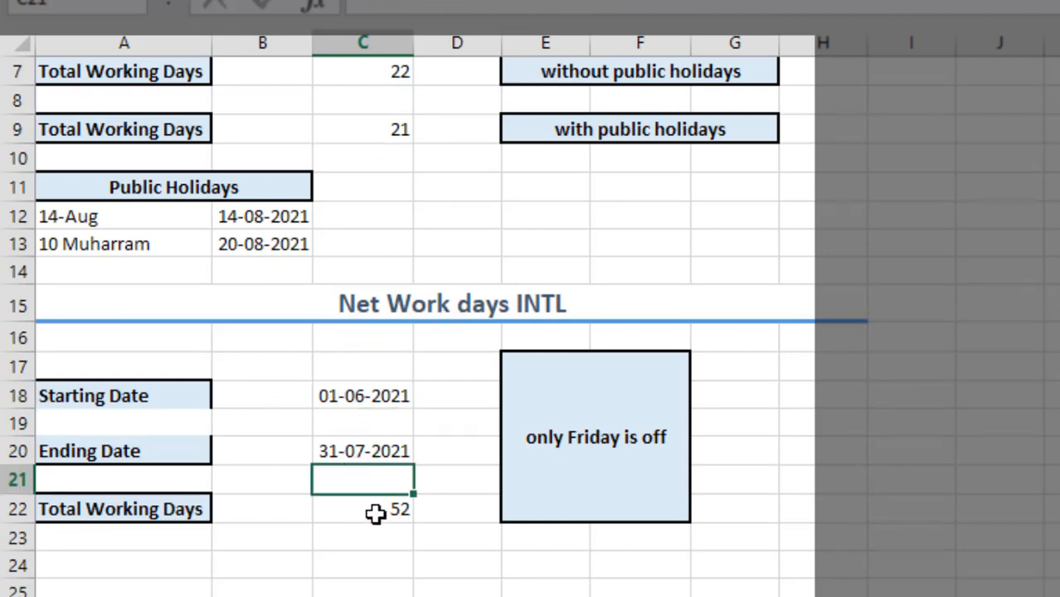
double_click(376, 512)
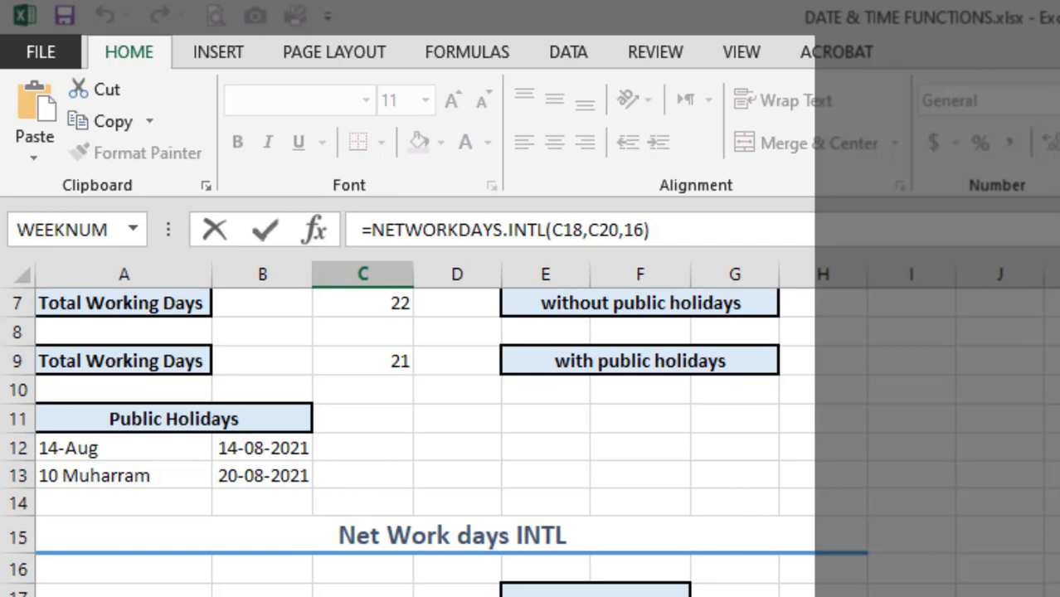
key("Return")
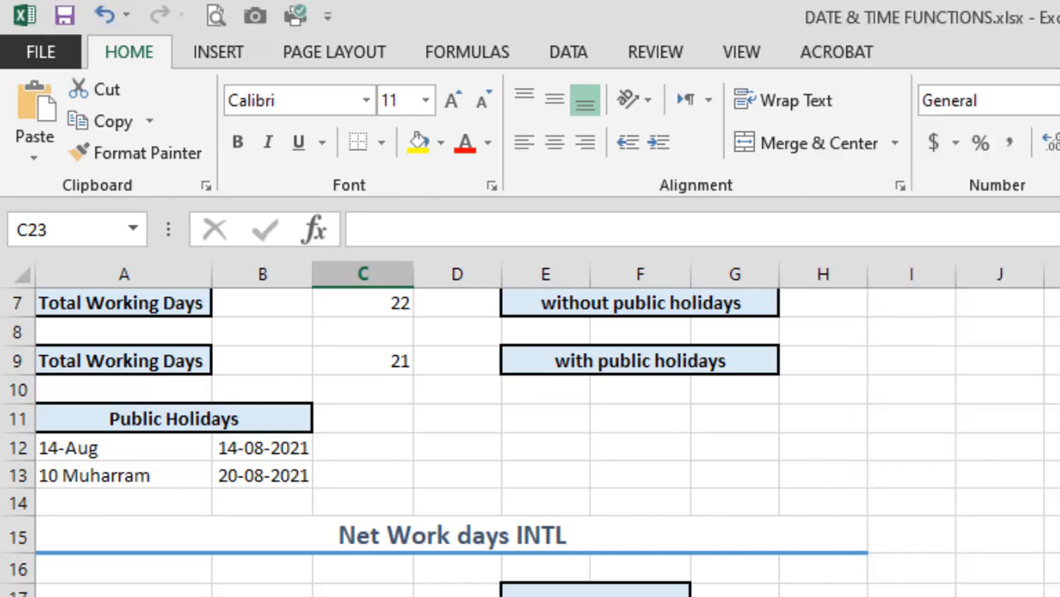
Go to the Work Day sheet and examine the starting date, total days and the WORKDAY formula in C7
key("ctrl+Page_Down")
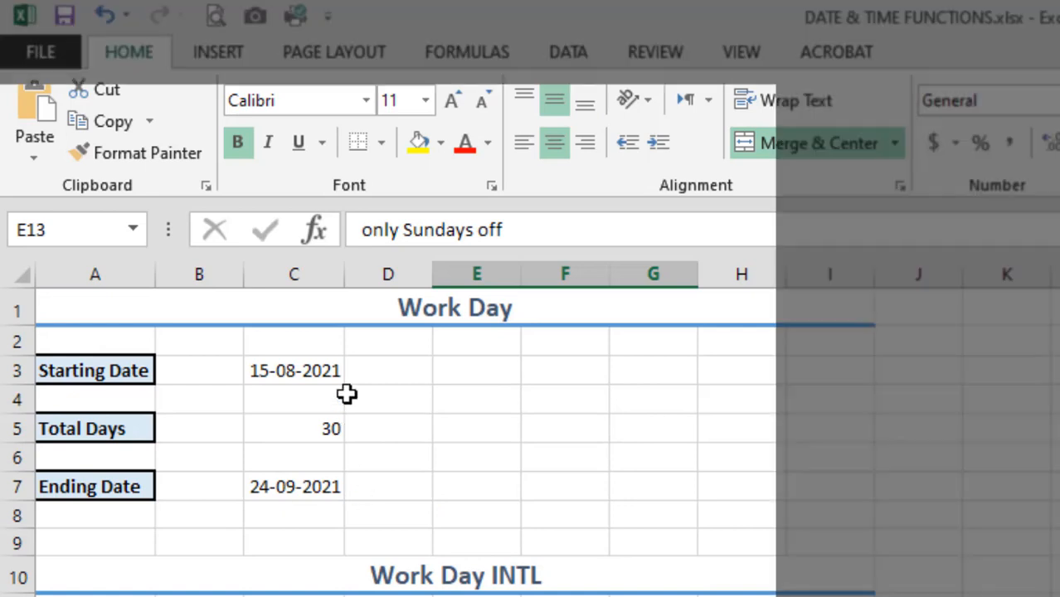
left_click(297, 372)
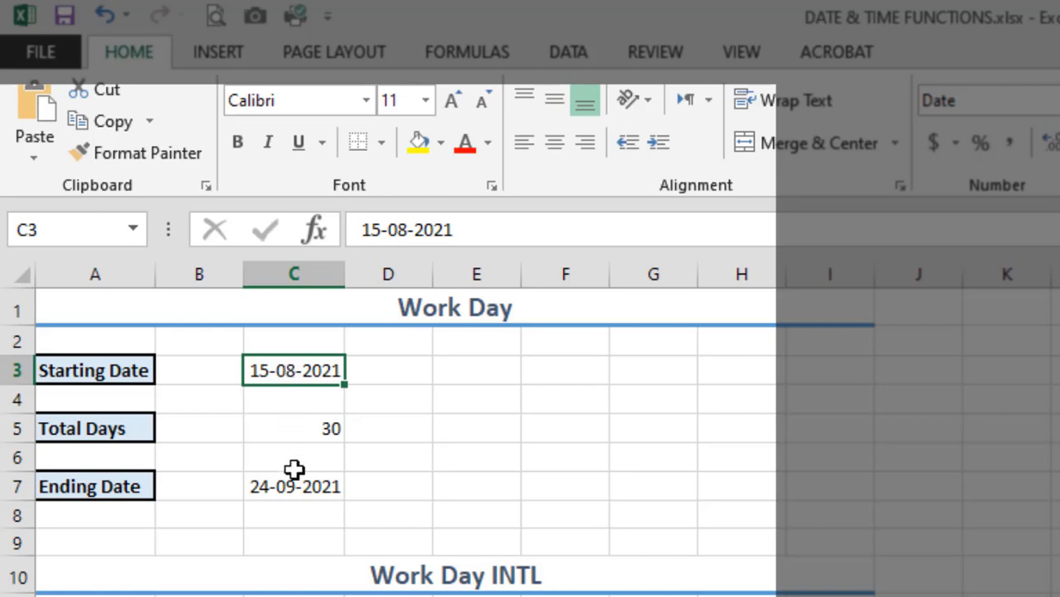
left_click(288, 428)
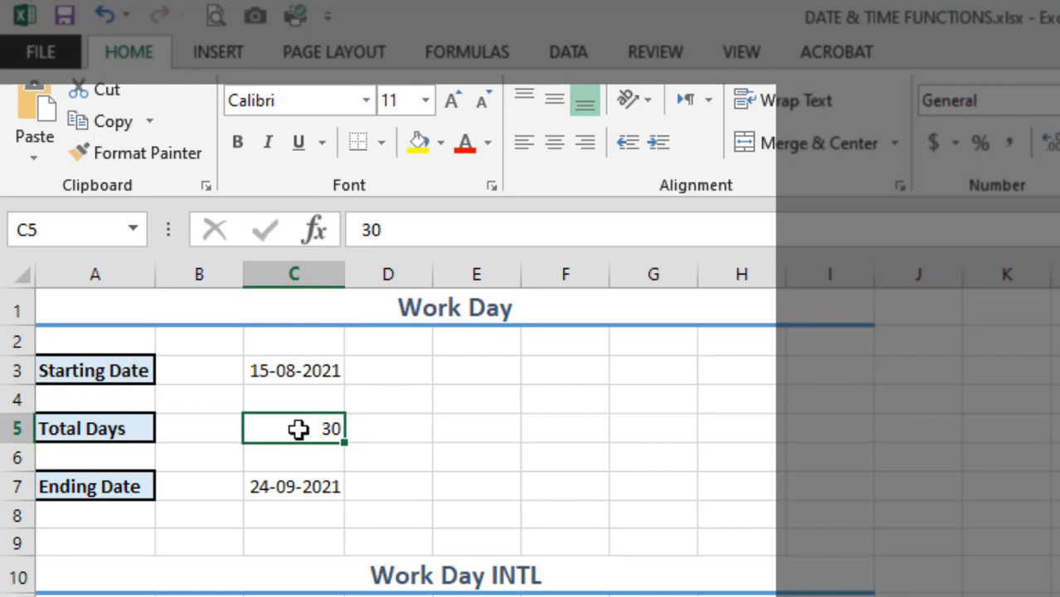
left_click(277, 481)
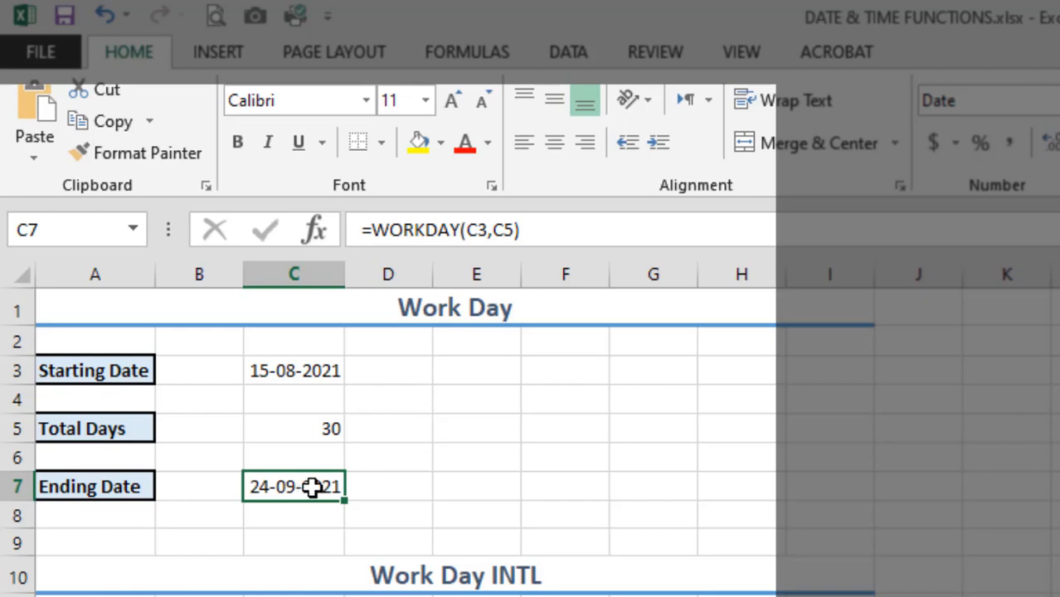
double_click(308, 487)
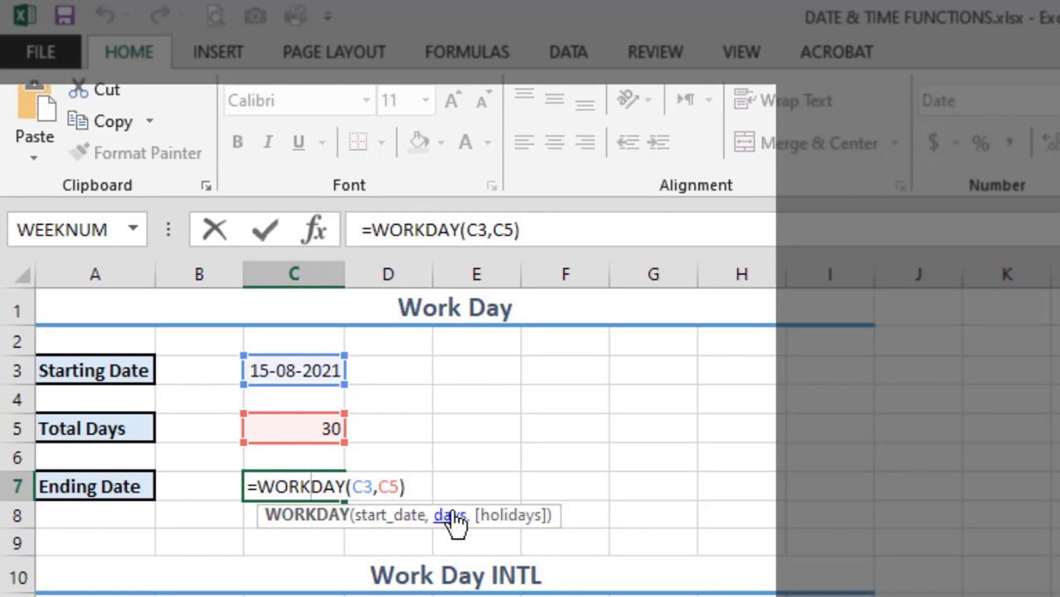
key("Return")
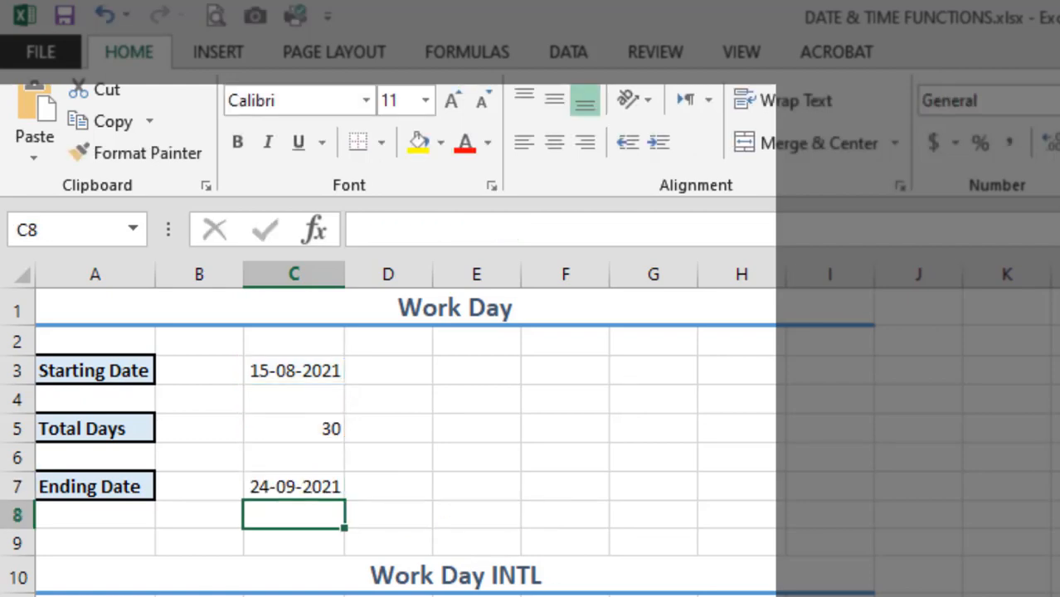
Switch to the Google Meet call, admit the participant waiting to join, and return to the Excel workbook
key("alt+Tab")
key("Tab")
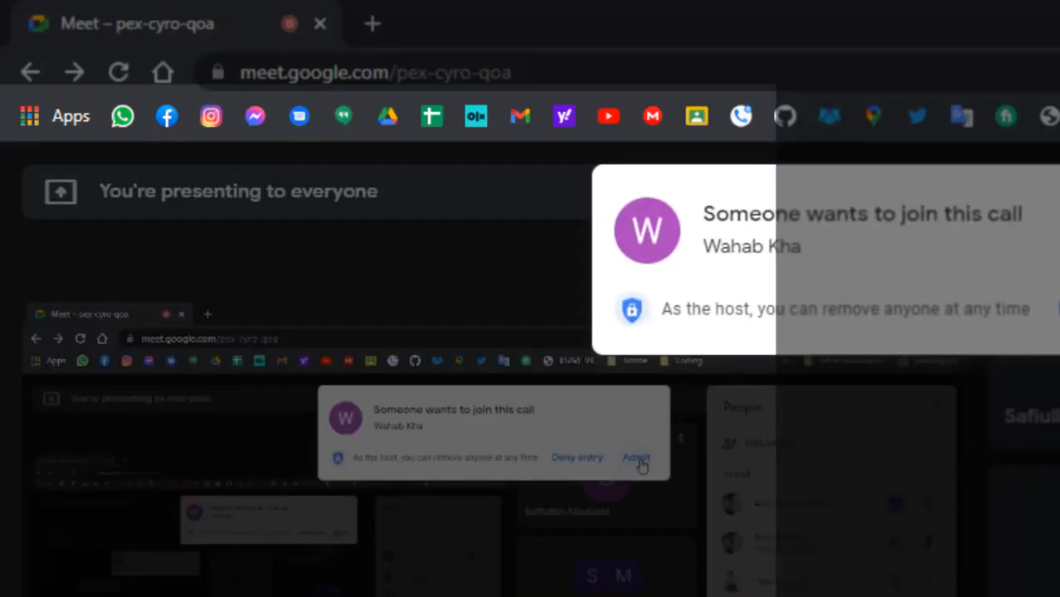
left_click(638, 461)
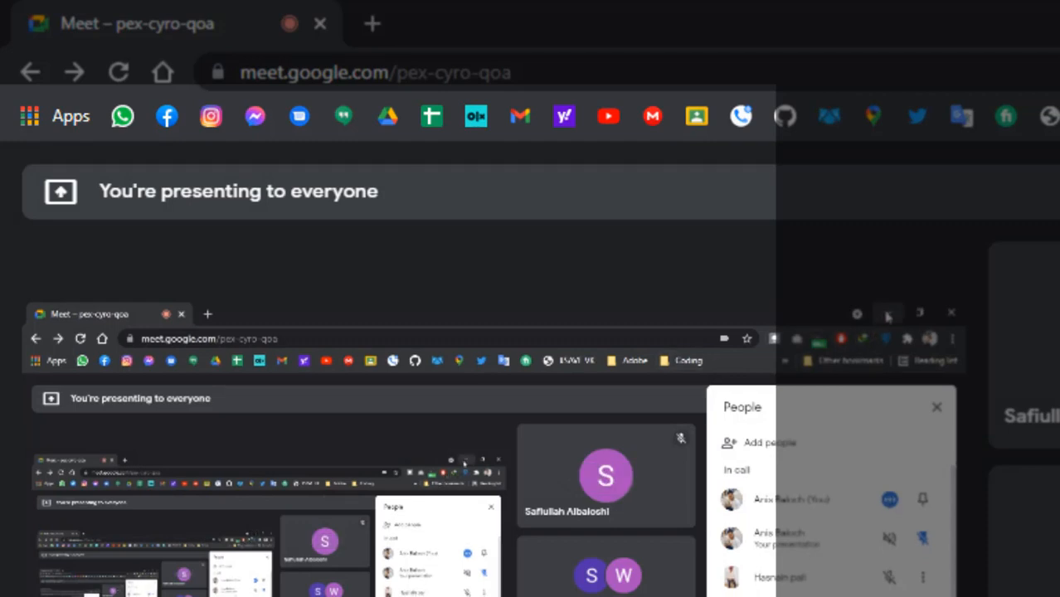
left_click(887, 315)
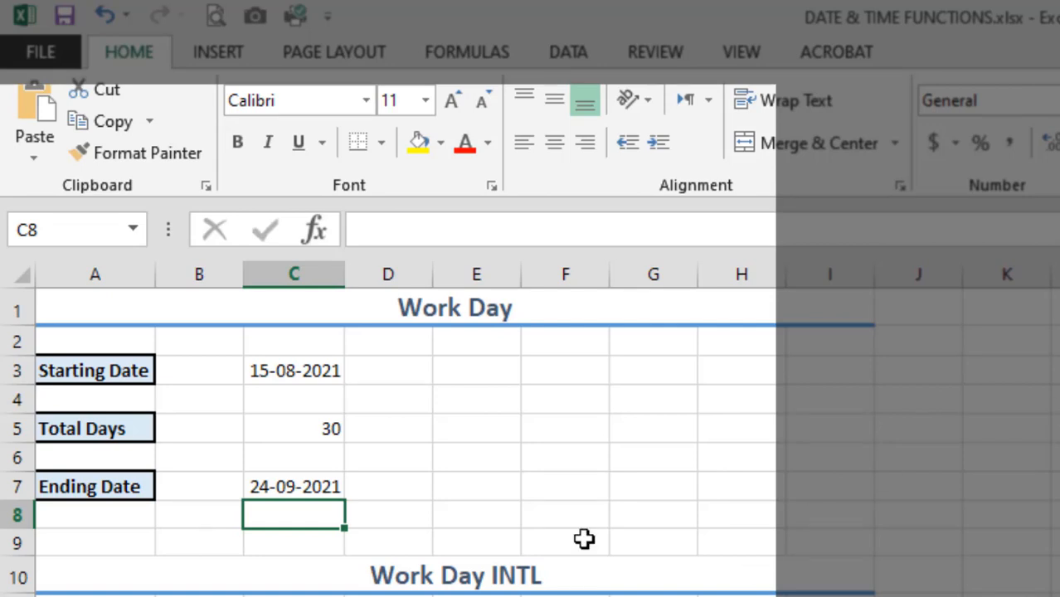
Review the WORKDAY formula in C7 and examine the WORKDAY.INTL formula in C16 without changing it
left_click(313, 487)
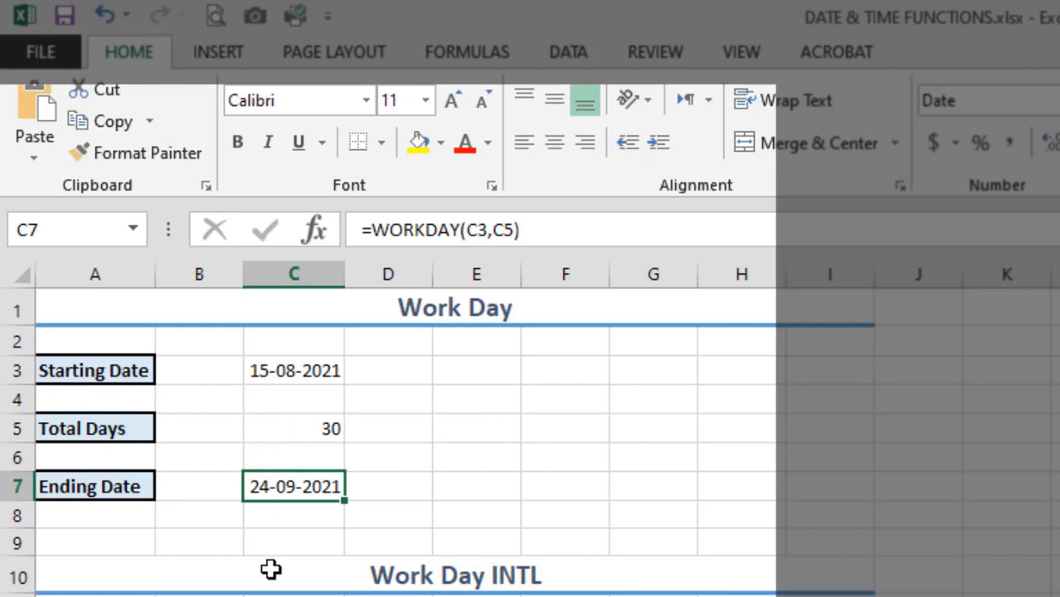
left_click(295, 596)
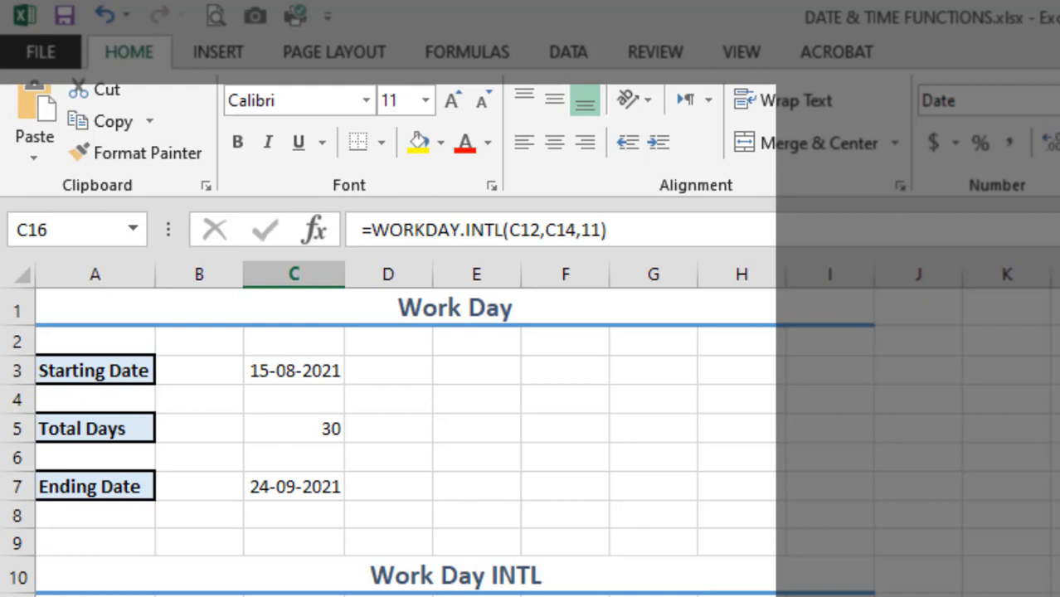
key("F2")
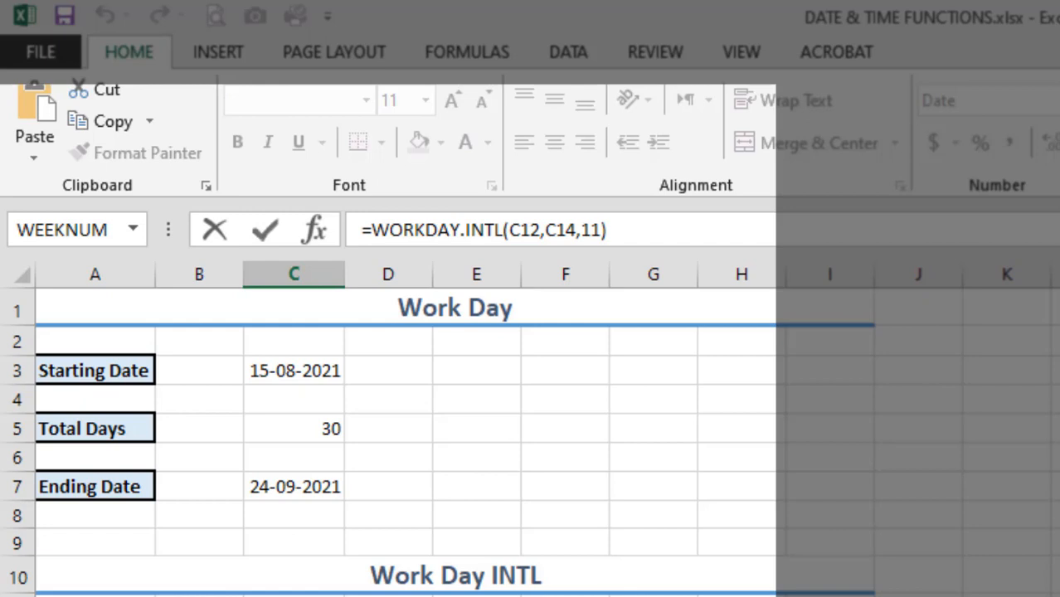
key("Return")
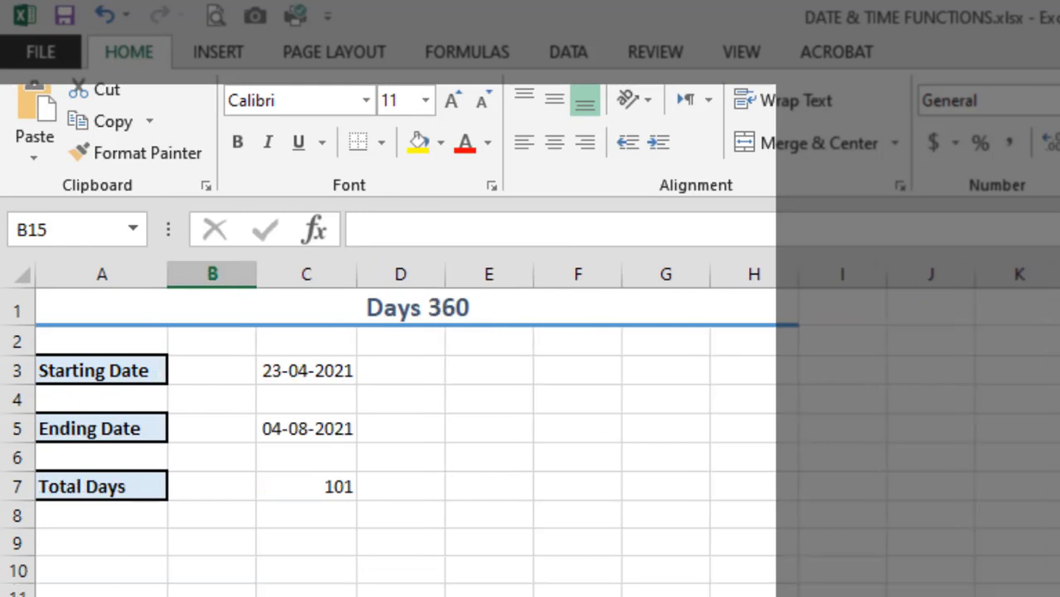
On the Days 360 sheet, review the starting date, ending date and the DAYS360 formula in C7, leaving it unchanged
left_click(313, 377)
left_click(315, 426)
left_click(309, 375)
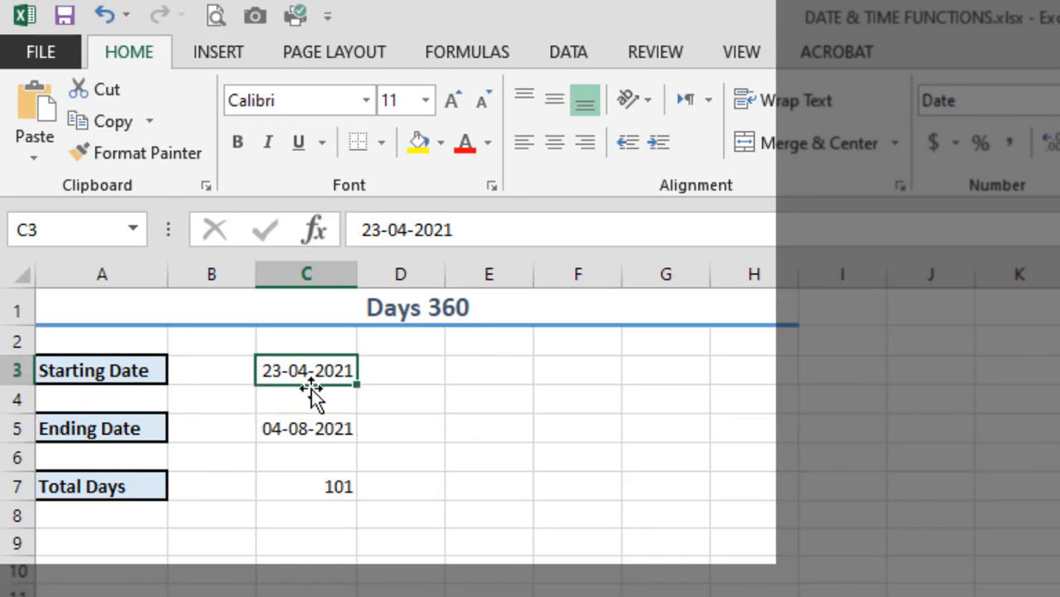
left_click(322, 433)
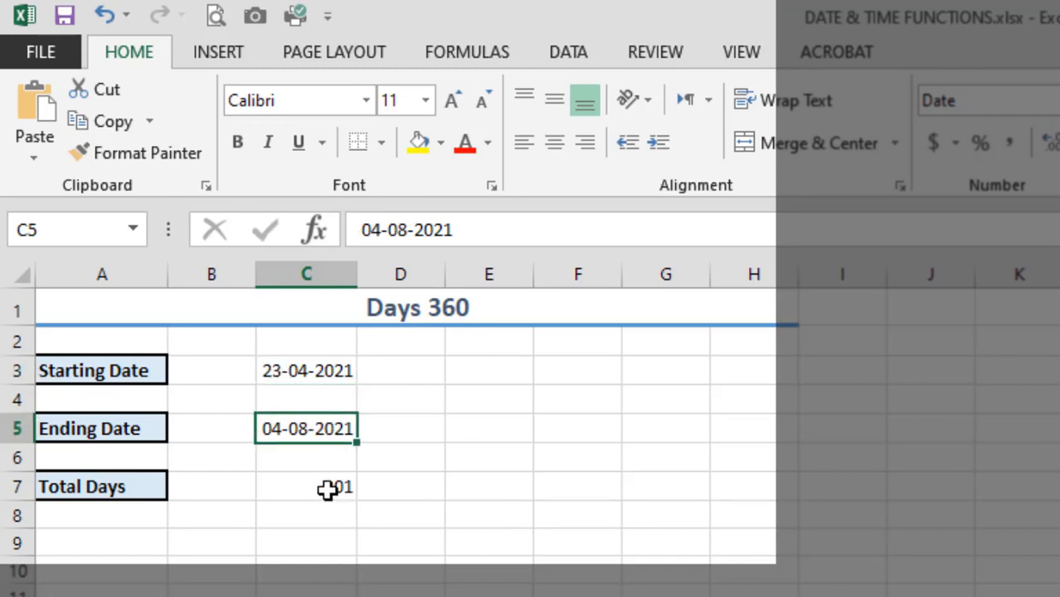
left_click(309, 484)
double_click(290, 482)
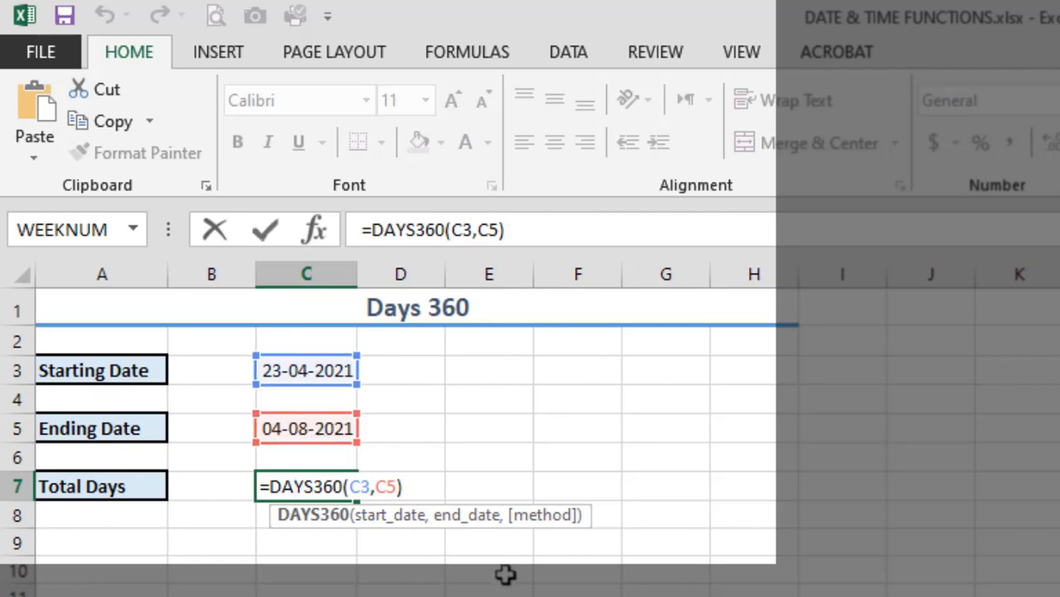
key("Return")
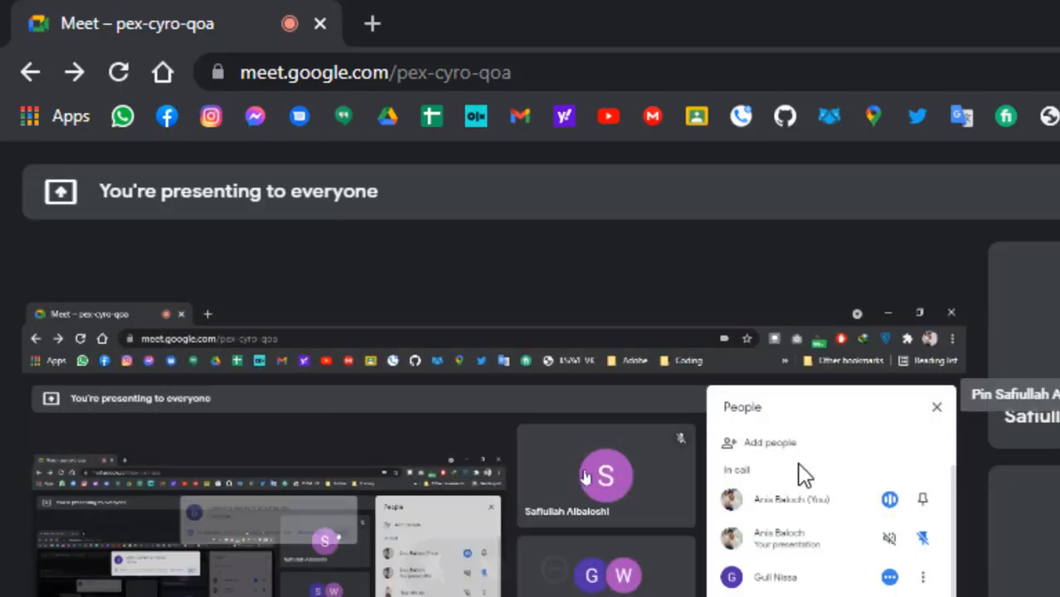
Return to the workbook, go to the Hours sheet and examine the HOUR formulas in C3 and C4 with their time argument
key("alt+Tab")
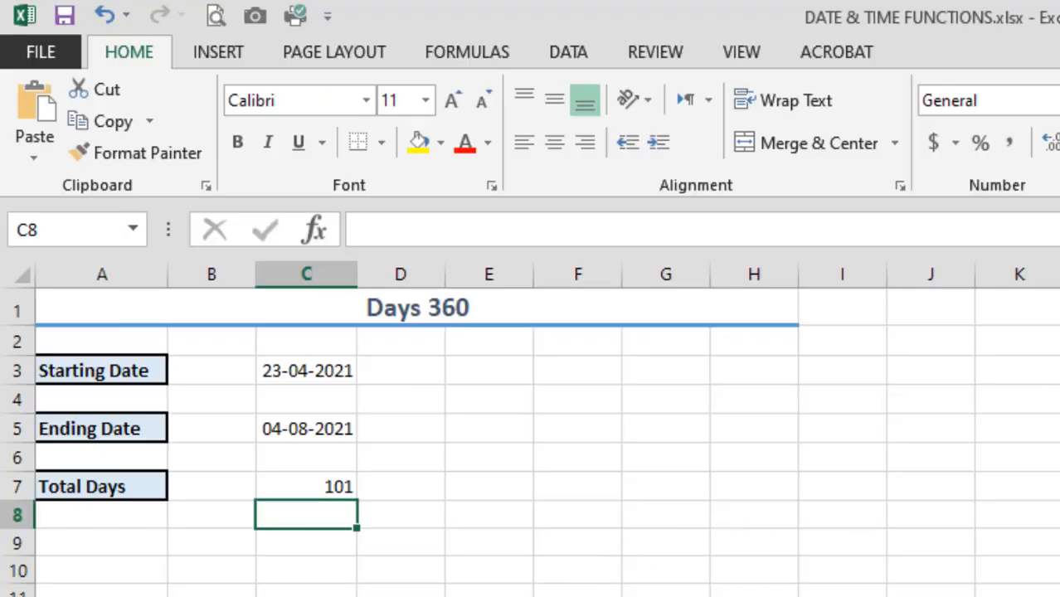
key("ctrl+Page_Down")
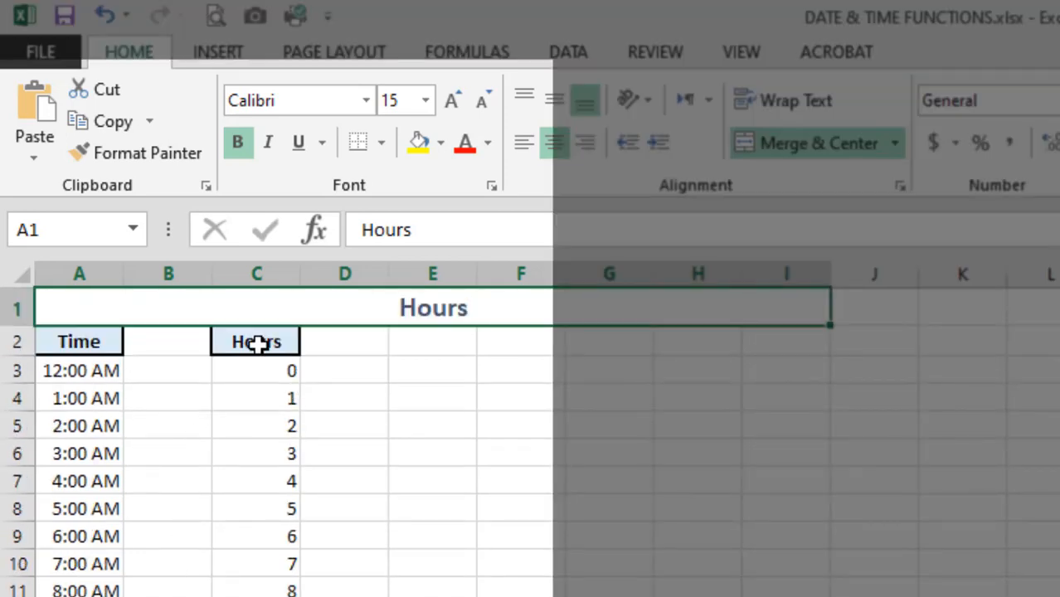
left_click(262, 374)
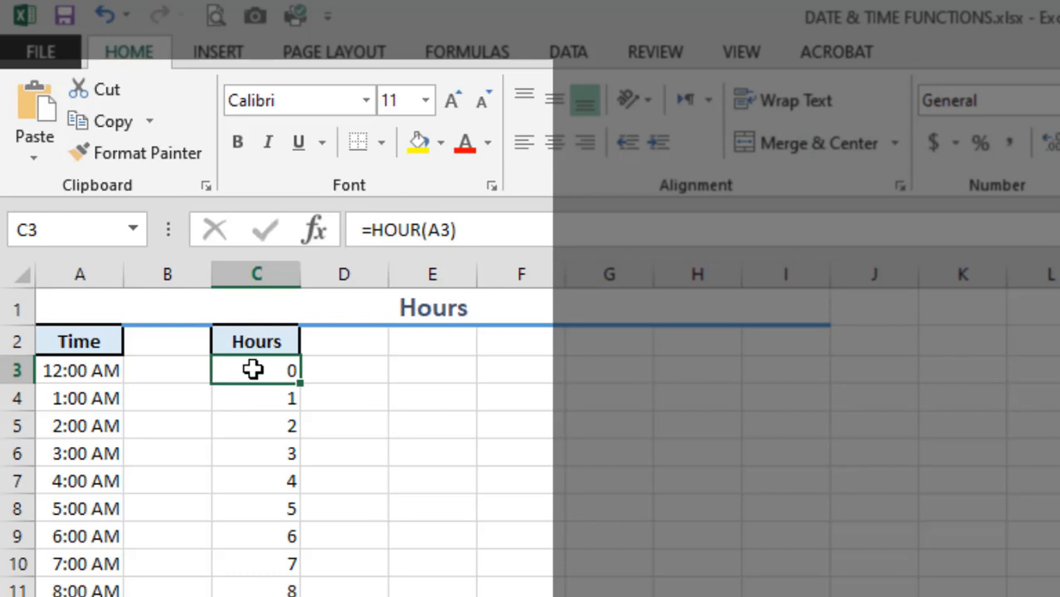
left_click(74, 397)
left_click(270, 394)
double_click(270, 395)
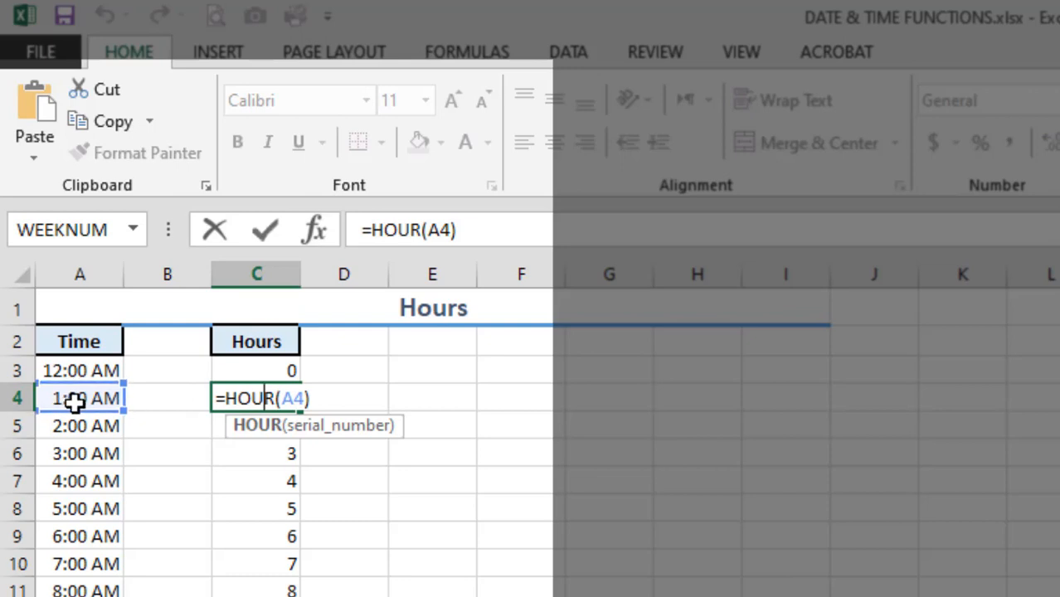
left_click(291, 398)
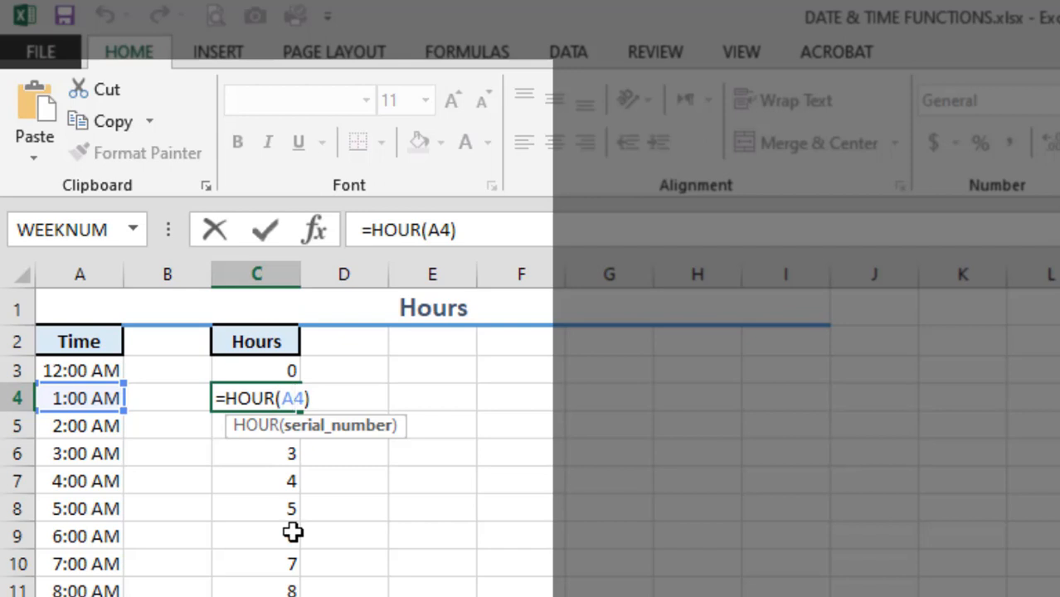
key("Return")
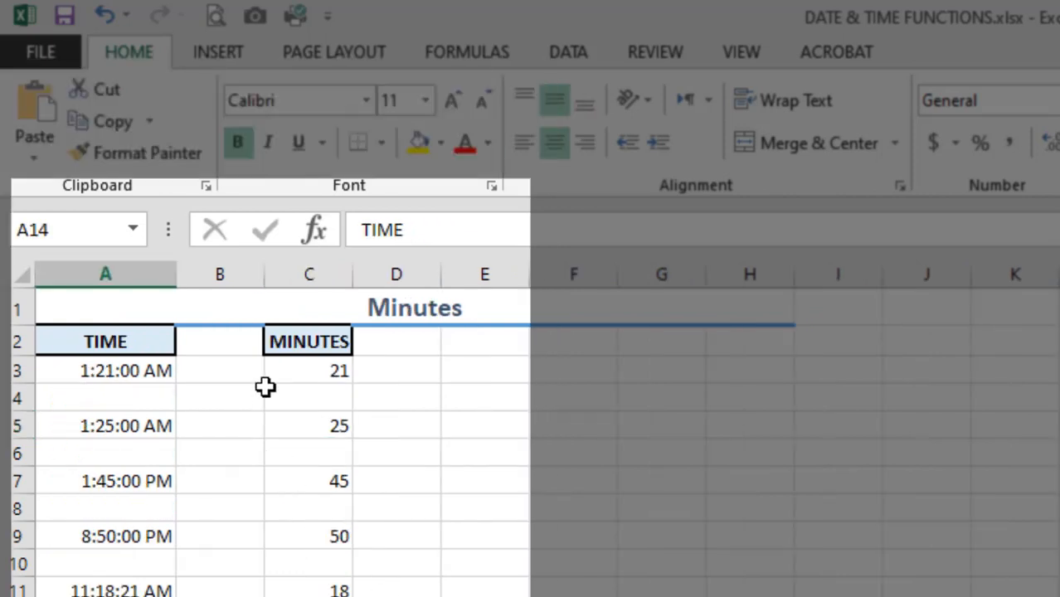
On the Minutes & Seconds sheet, review the time in A3 and the MINUTE formula in C3 without changing it
left_click(314, 365)
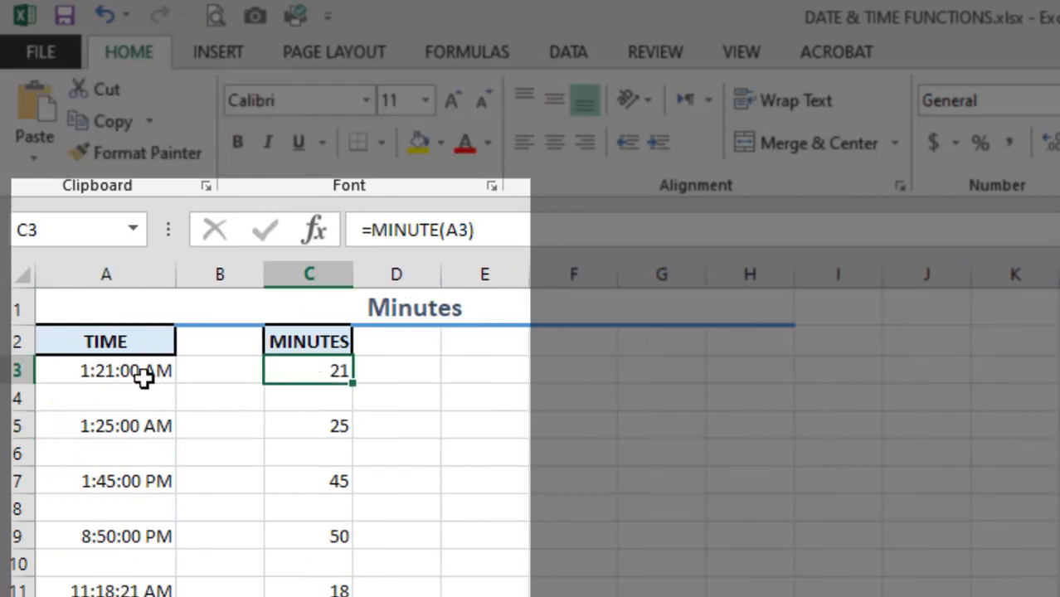
left_click(103, 374)
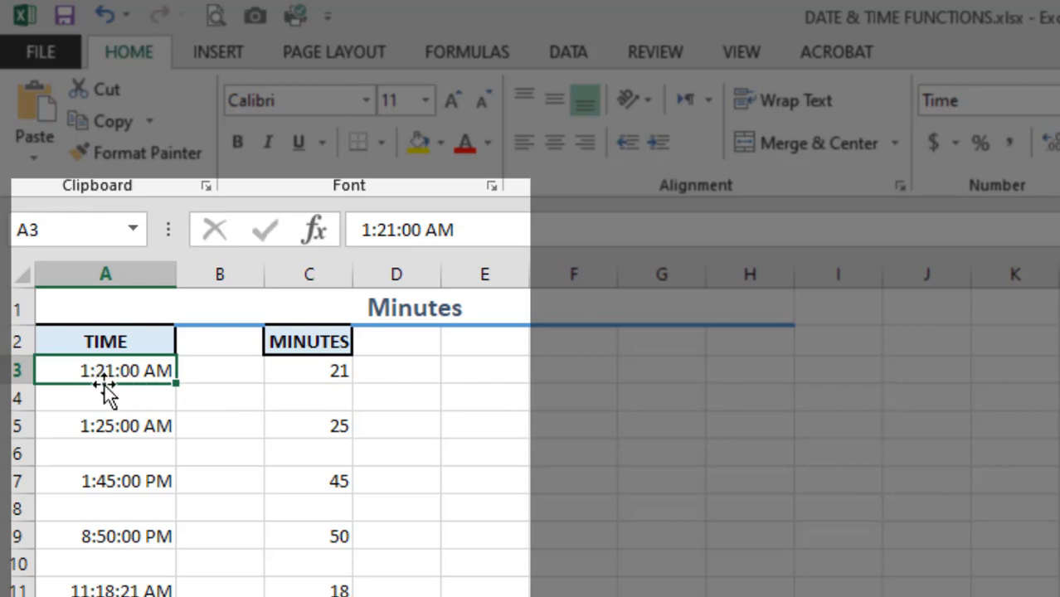
left_click(298, 366)
double_click(314, 367)
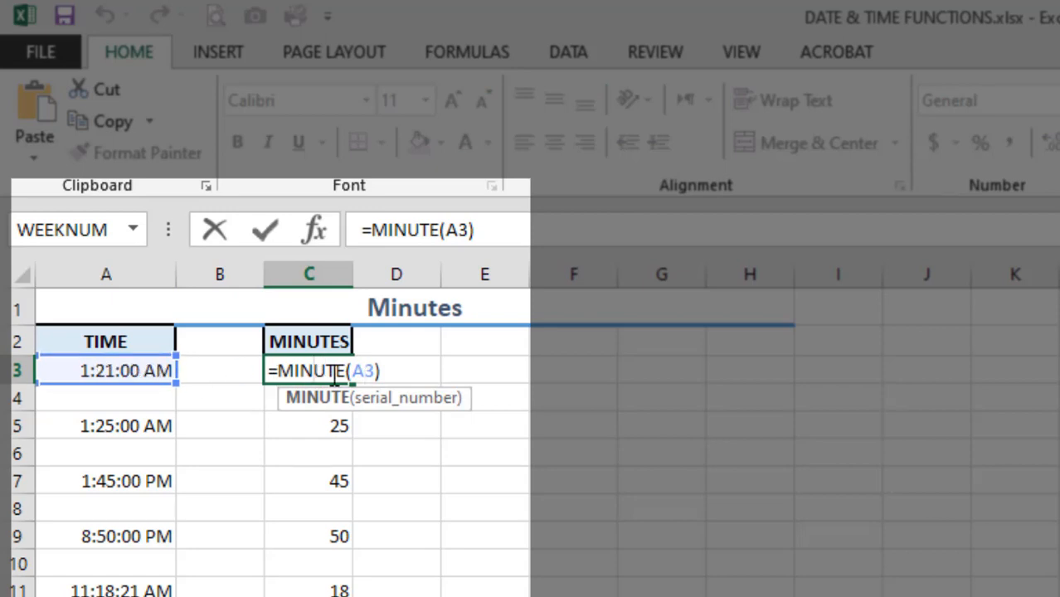
key("Return")
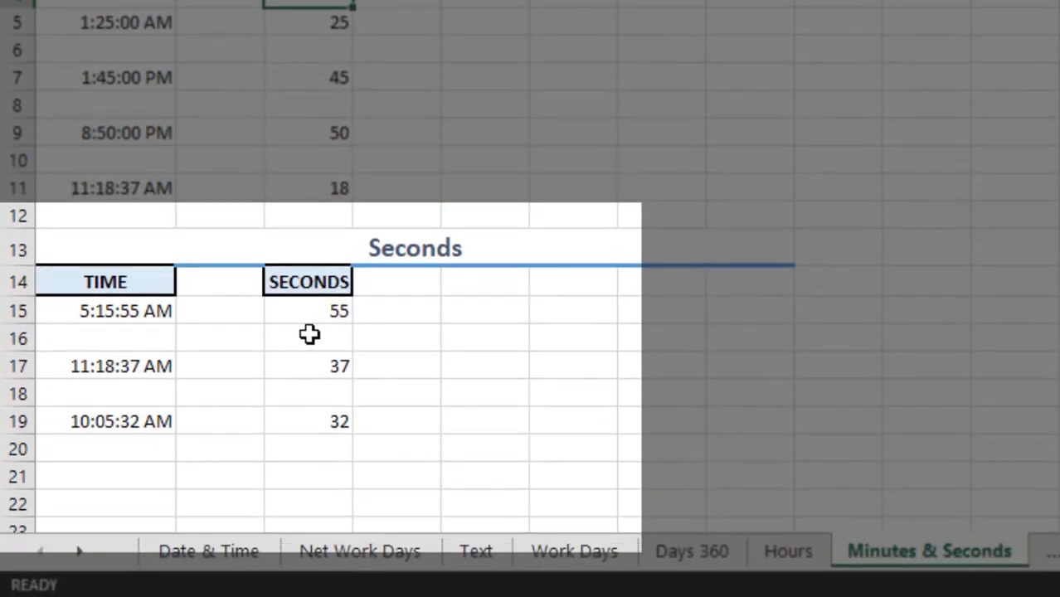
In the Seconds section, examine the SECOND formula in C15 and its serial number argument, keeping it as is
double_click(309, 313)
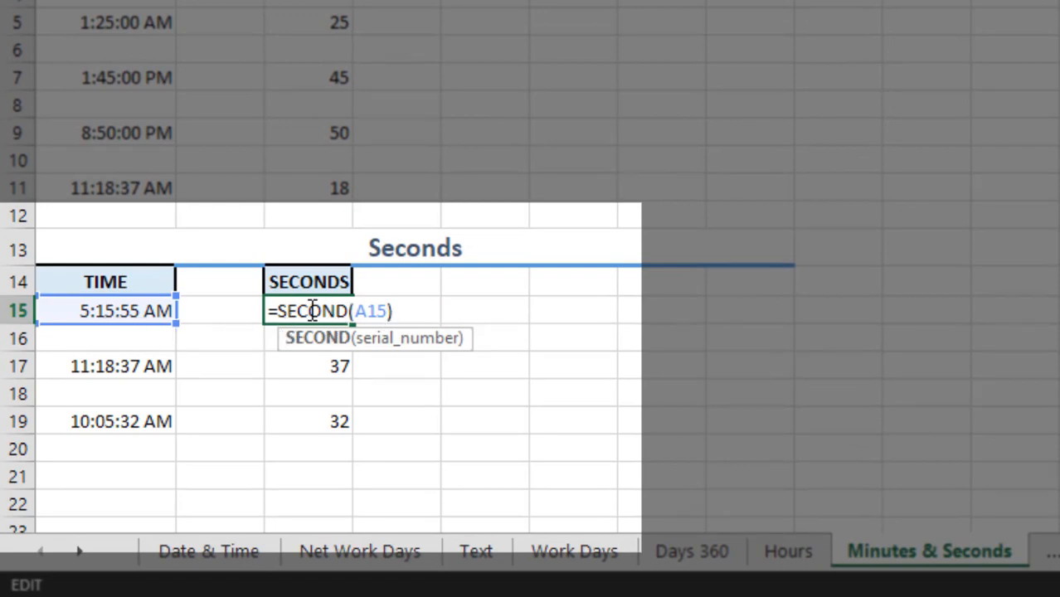
left_click(367, 311)
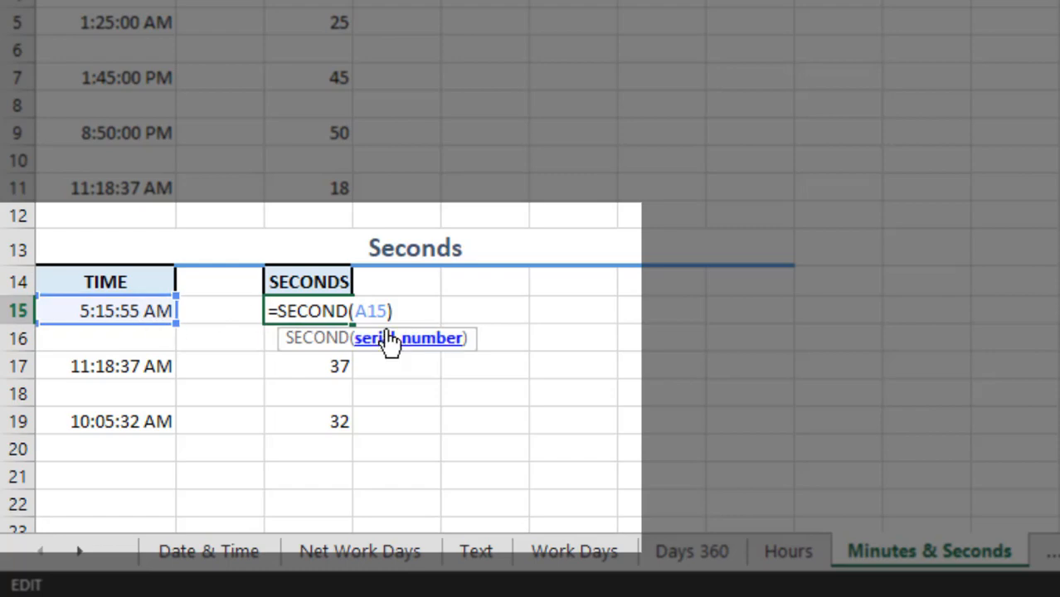
key("Return")
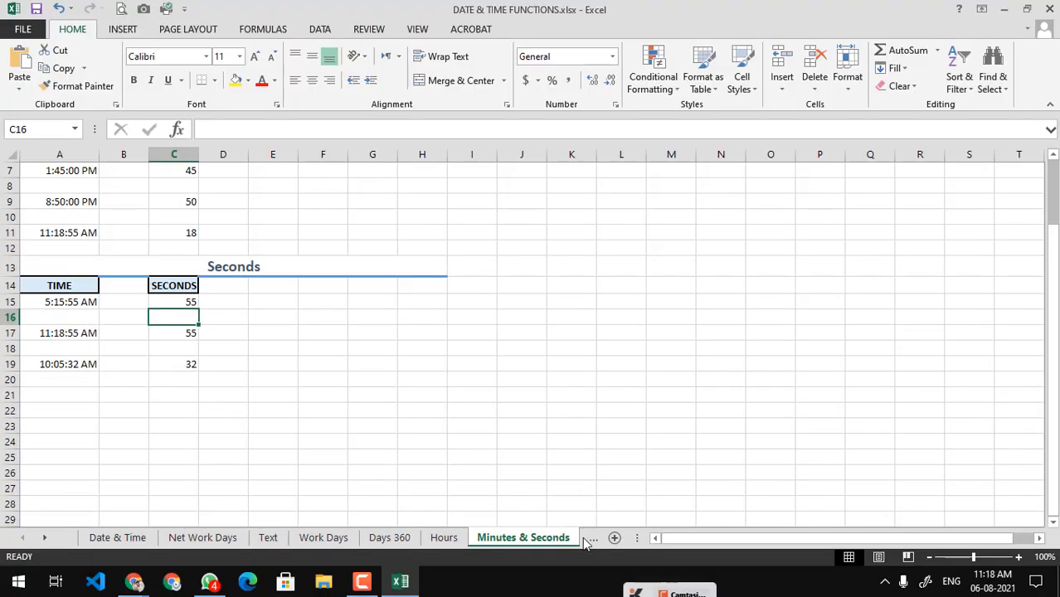
Go to the Days, Month & Year sheet and examine the DAY, MONTH and YEAR formulas in C4, C11 and C18
left_click(587, 537)
left_click(498, 538)
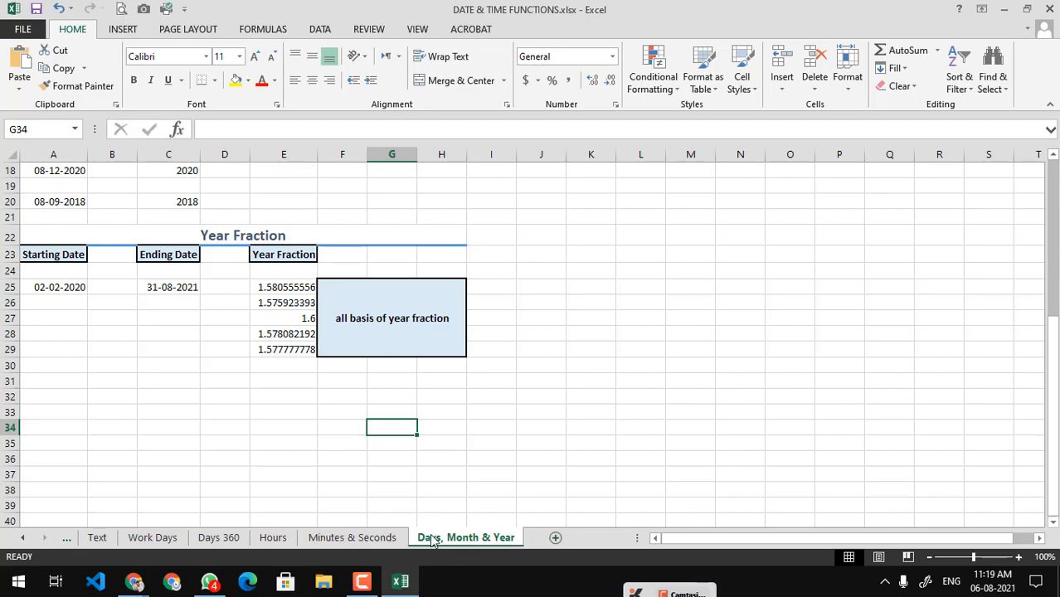
scroll(43, 446, "up", 6)
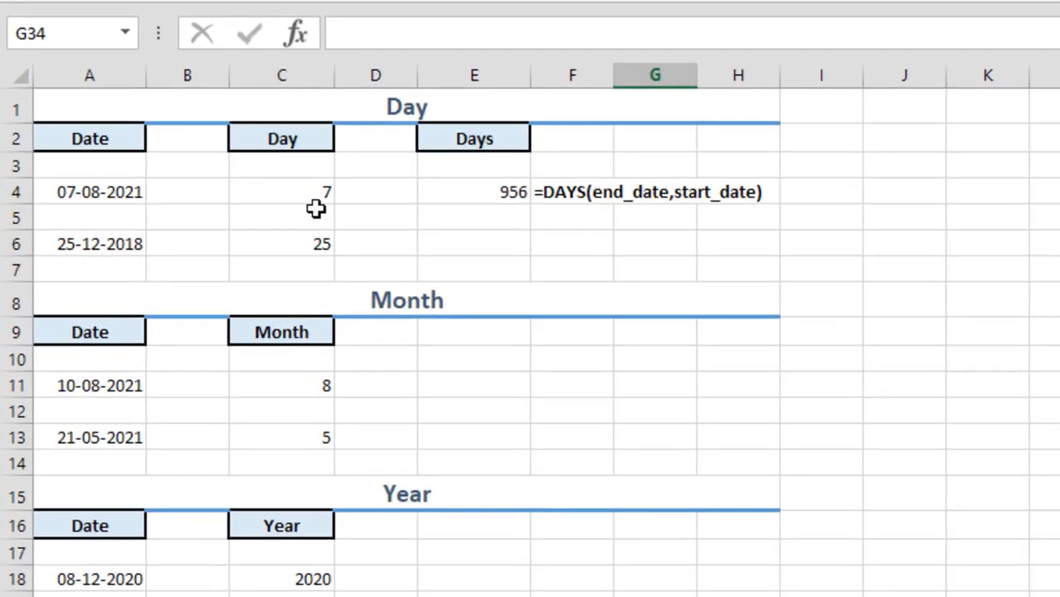
left_click(322, 192)
left_click(103, 188)
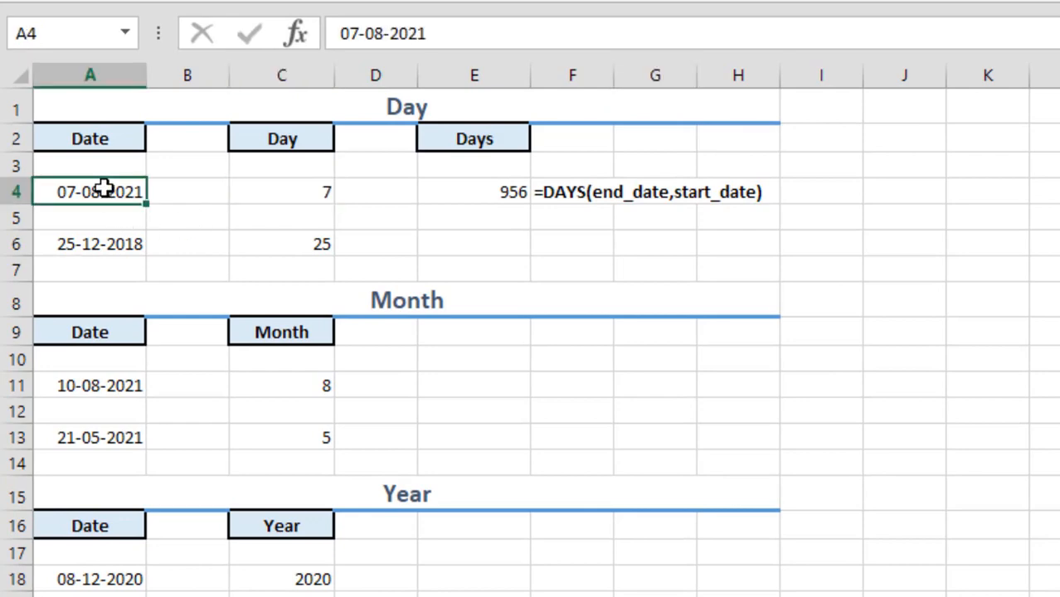
left_click(258, 191)
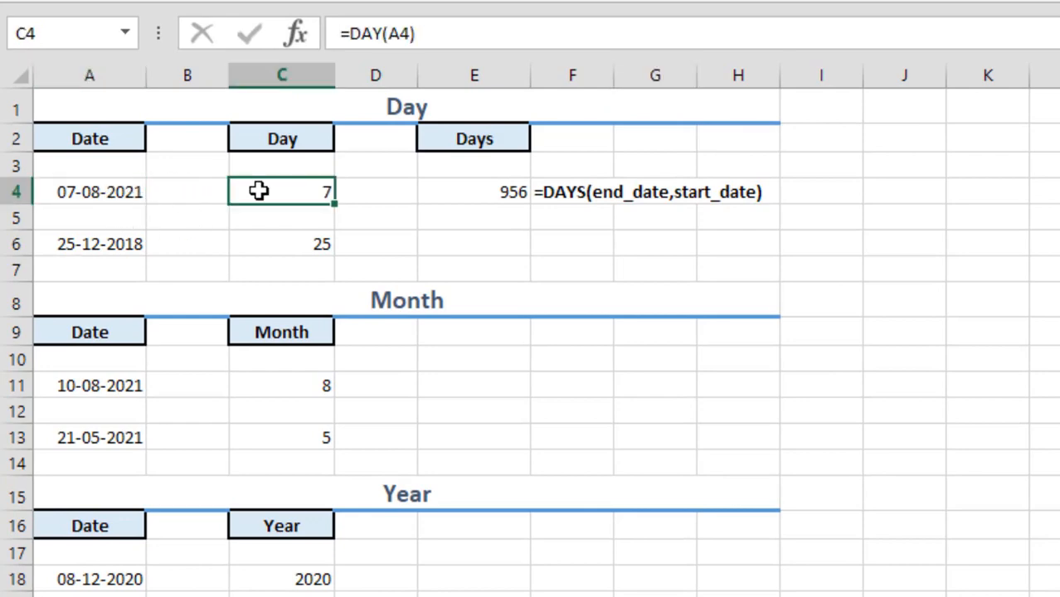
double_click(259, 191)
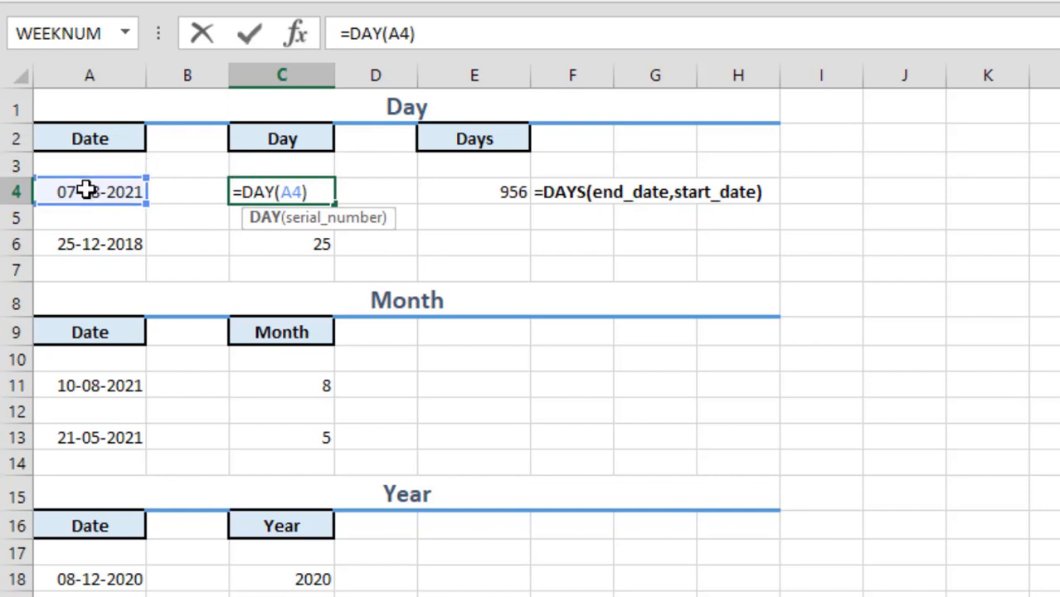
key("Return")
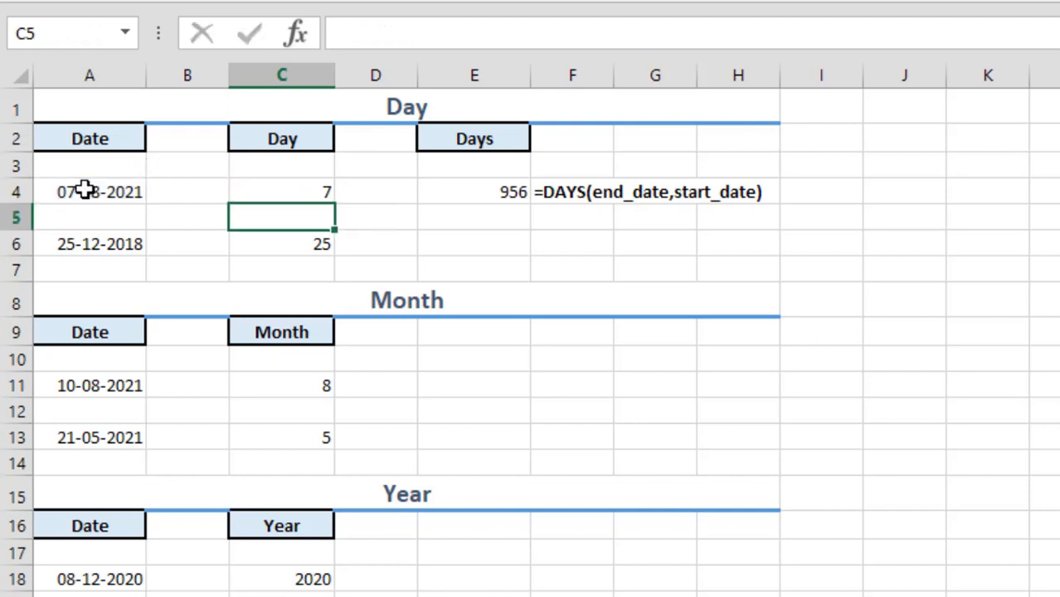
left_click(277, 387)
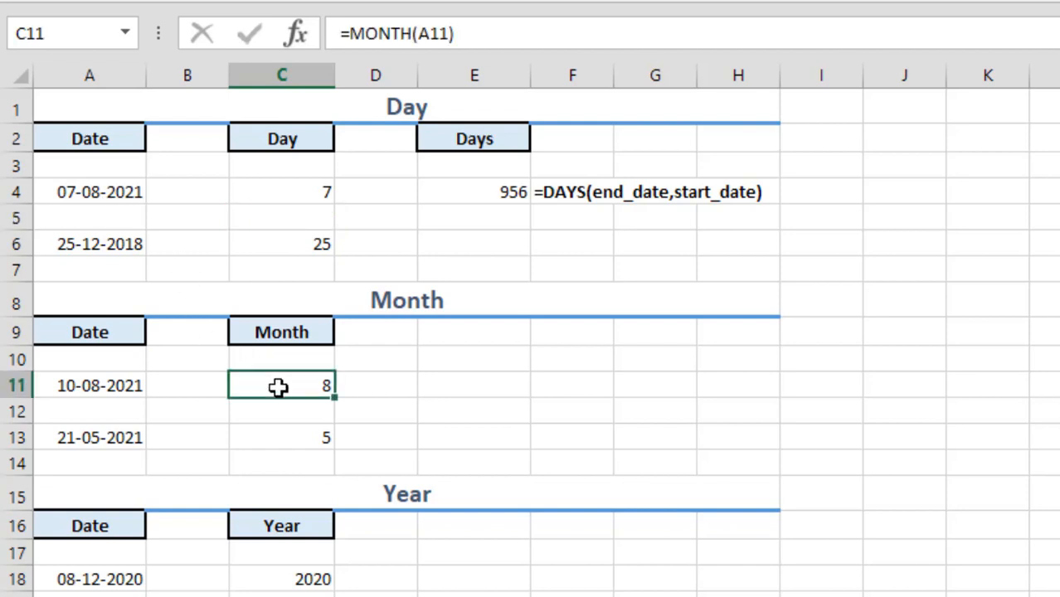
left_click(276, 578)
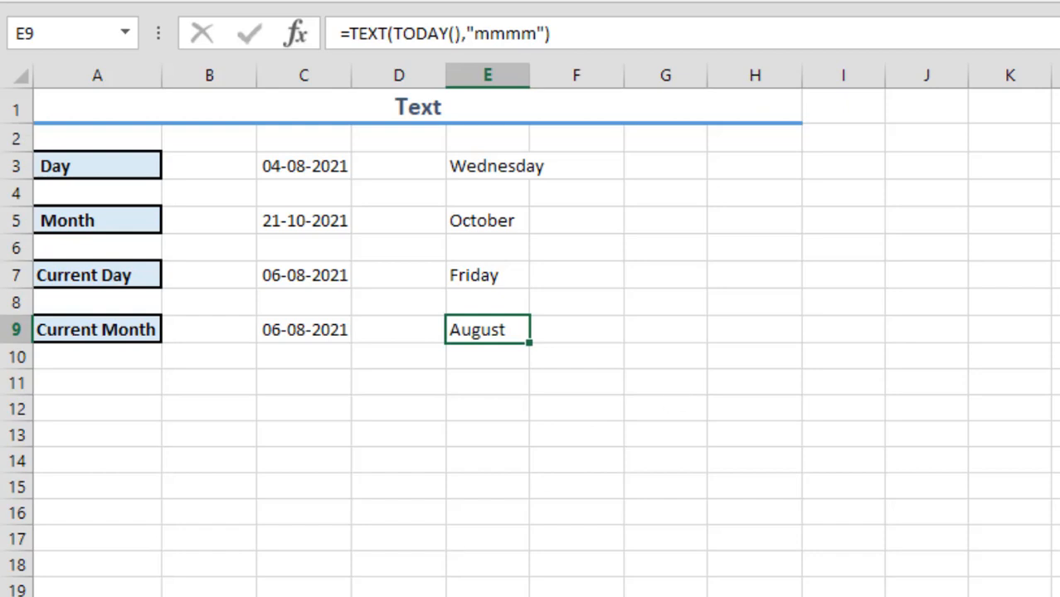
Close the DATE & TIME FUNCTIONS workbook with its changes saved and minimize the Google Meet window
key("alt+F4")
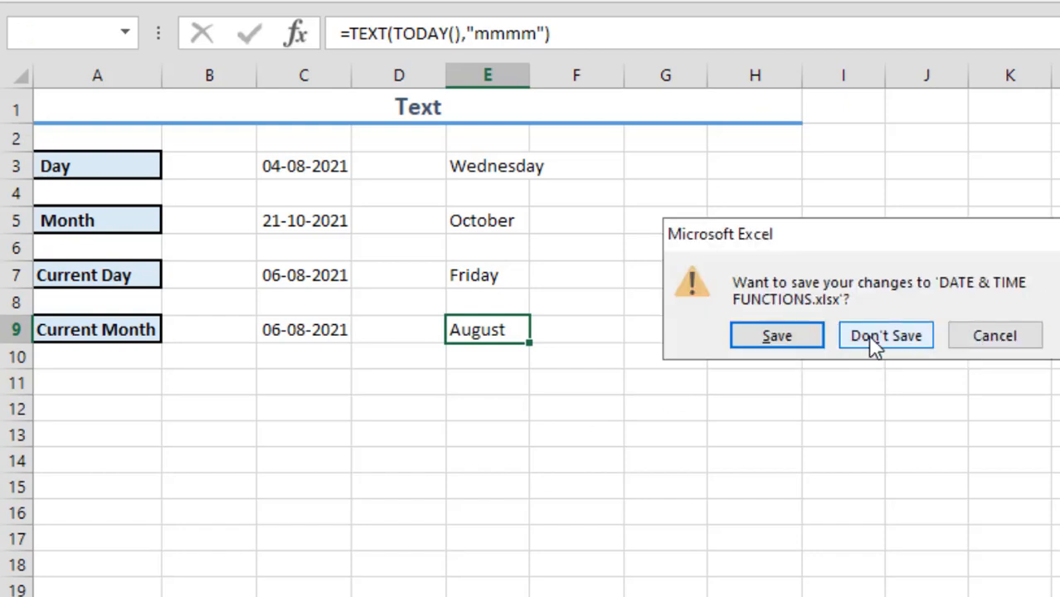
left_click(809, 342)
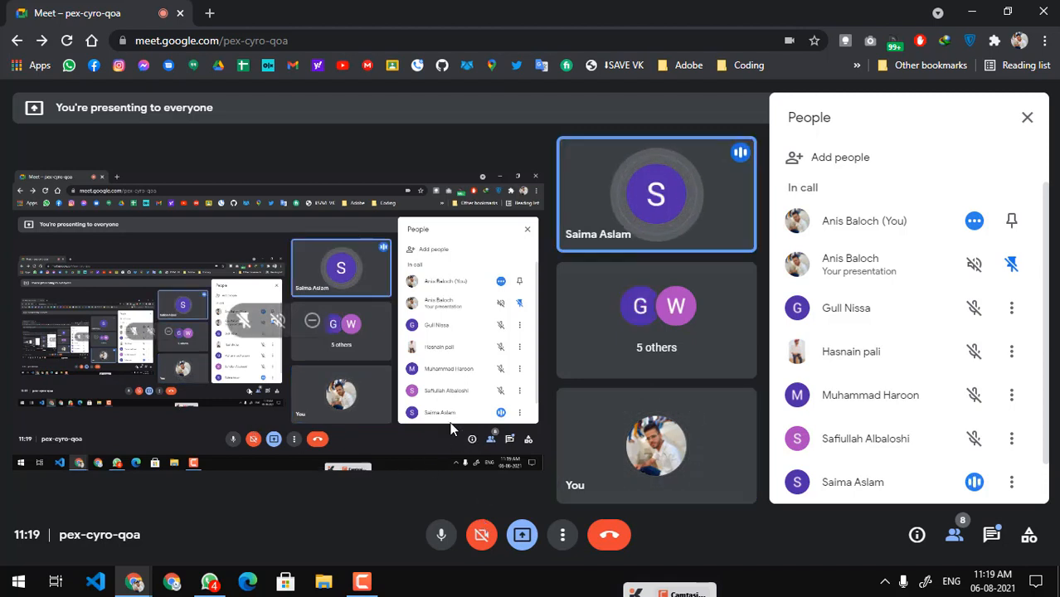
left_click(974, 11)
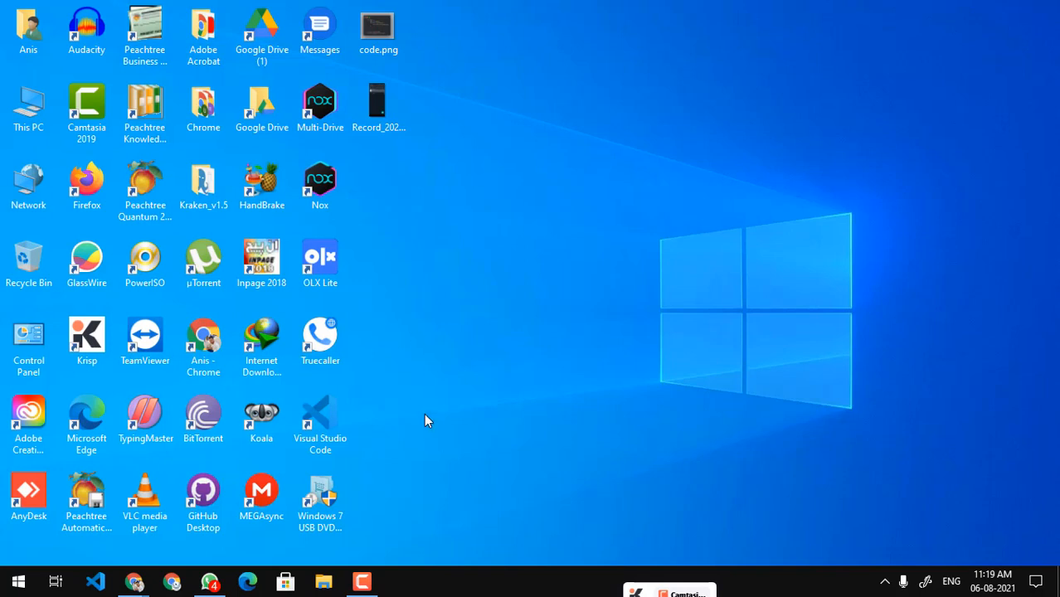
Start Excel, create a blank workbook and bring up its data tools
key("super+r")
type("excel")
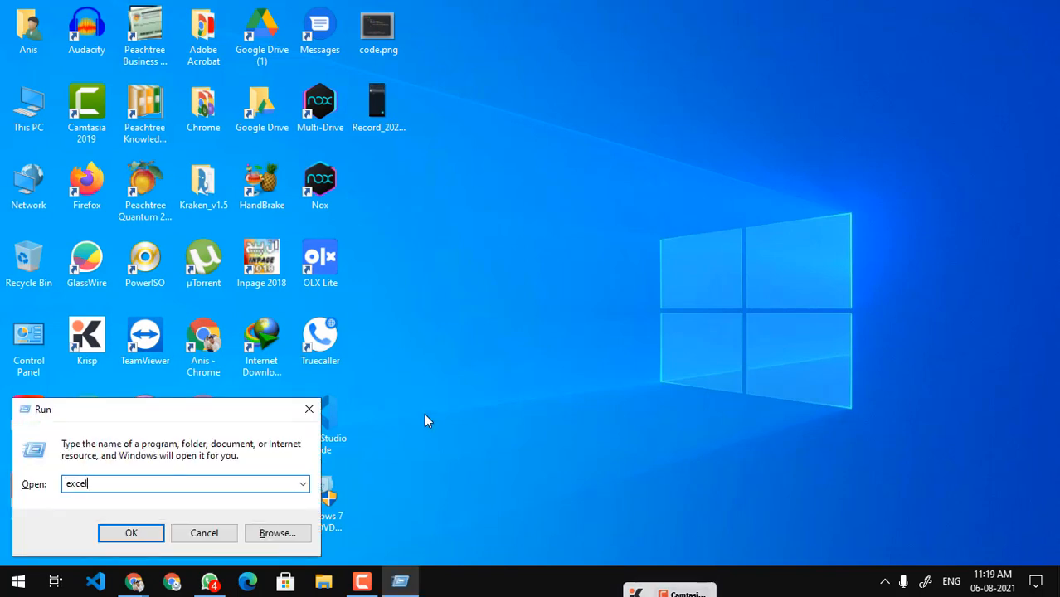
key("Return")
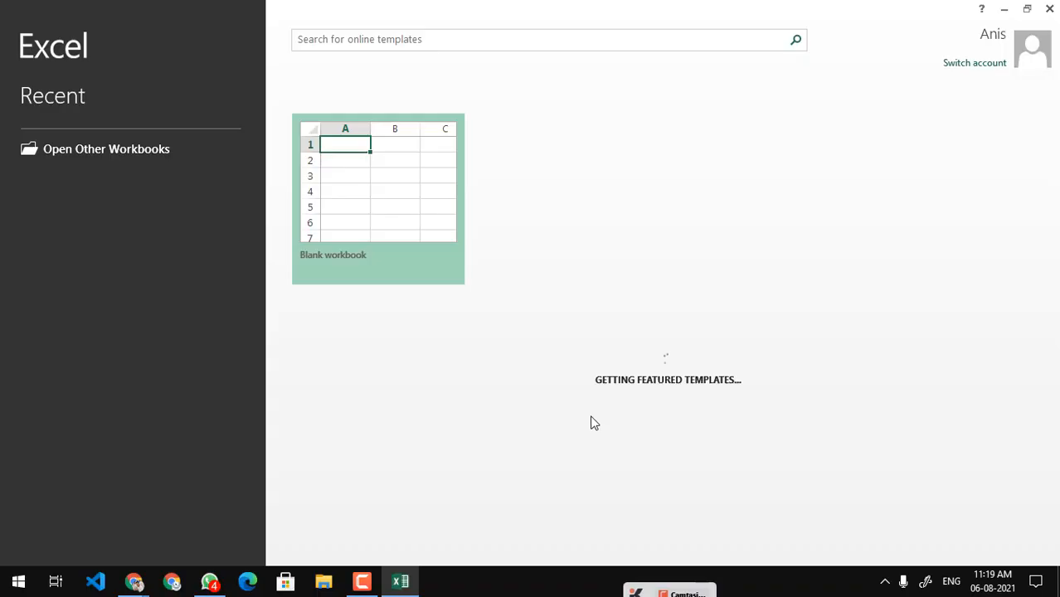
left_click(385, 206)
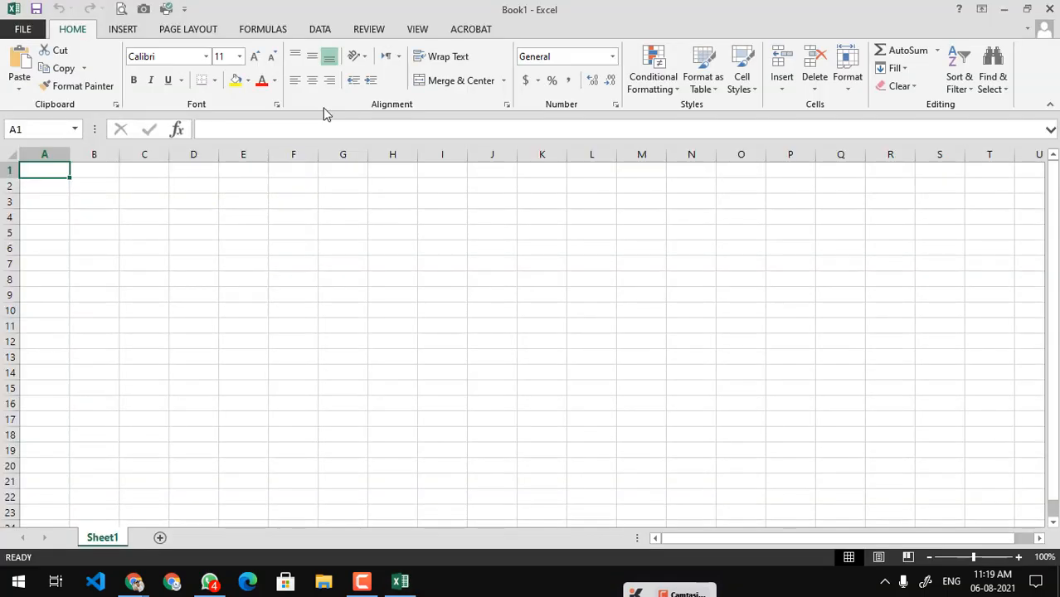
left_click(321, 31)
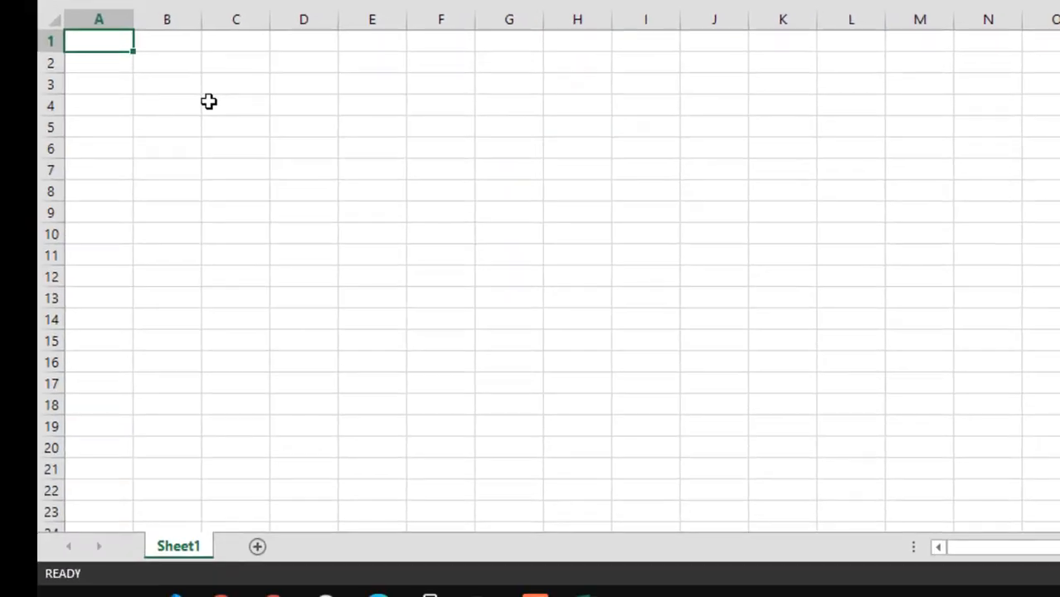
Enter the headers S. No, Item Name, Qty, Price and Total in A1:E1 and fit column B to its text
type("S.")
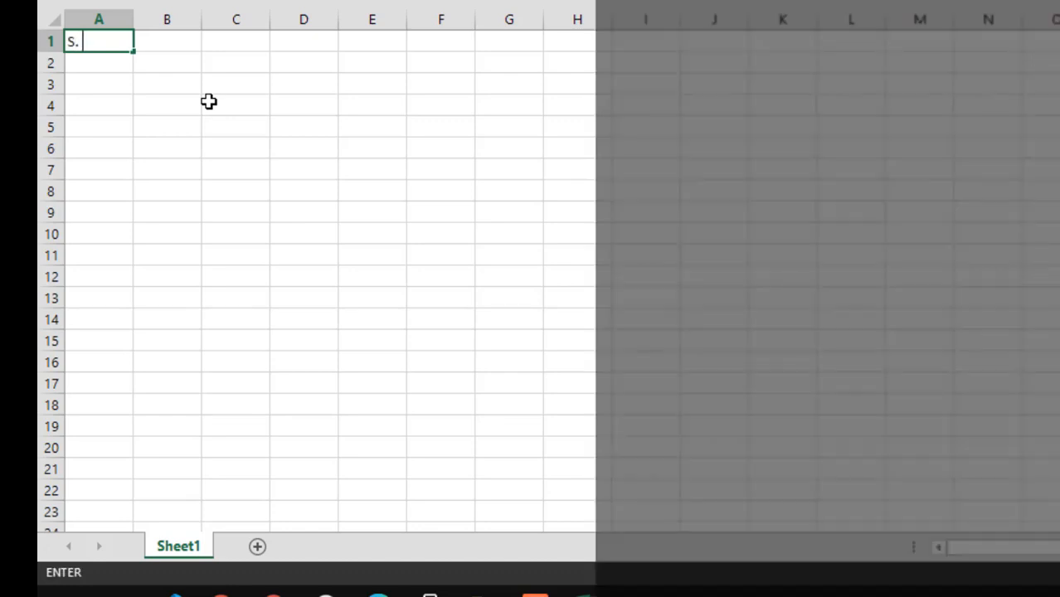
type(" No")
key("Tab")
type("I")
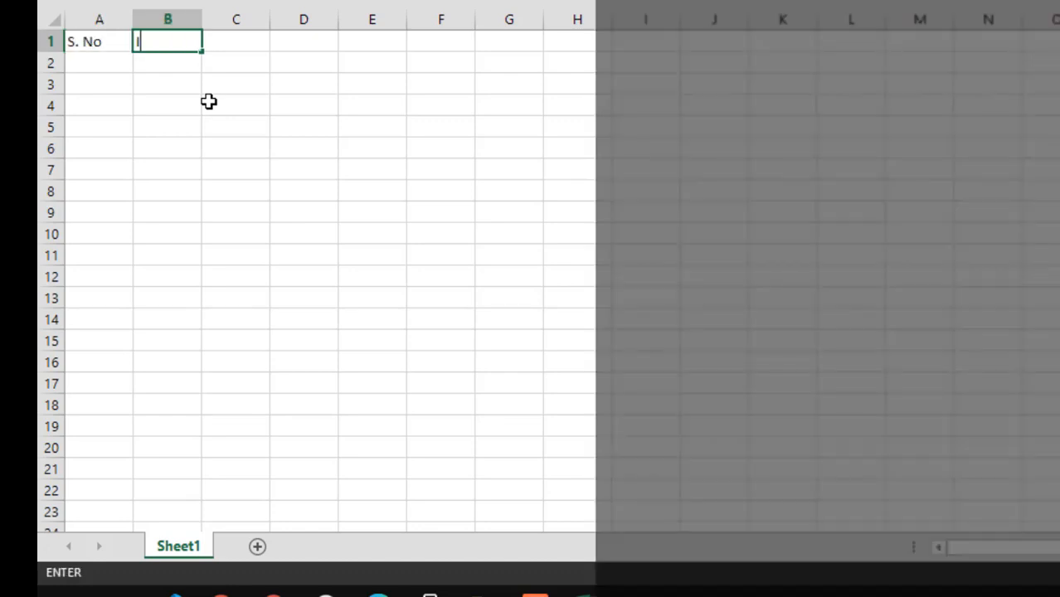
type("tem Name")
key("Tab")
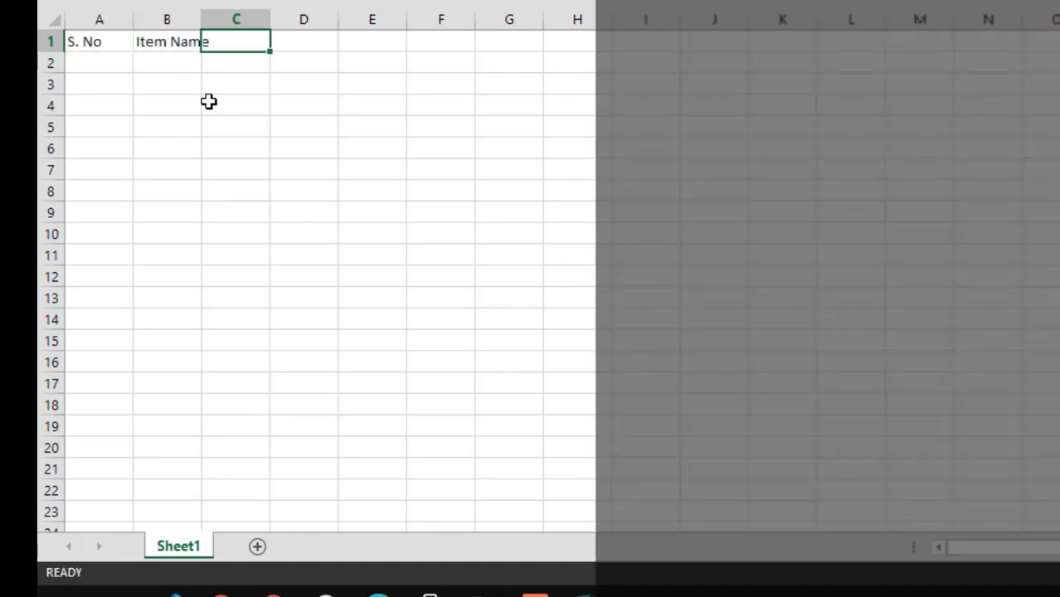
type("Qty")
key("Tab")
type("Price")
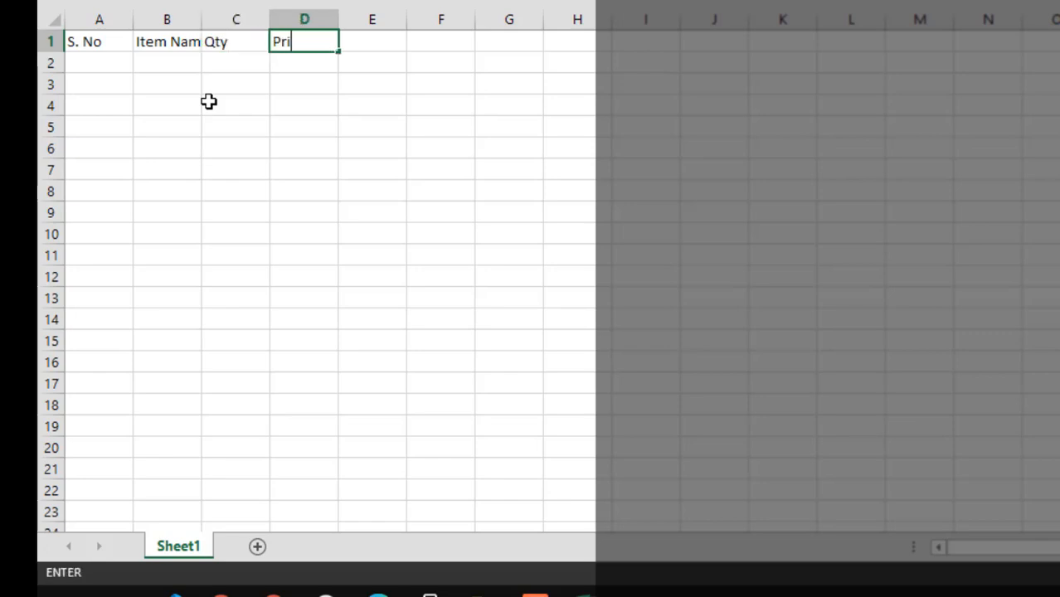
key("Tab")
type("A")
key("BackSpace")
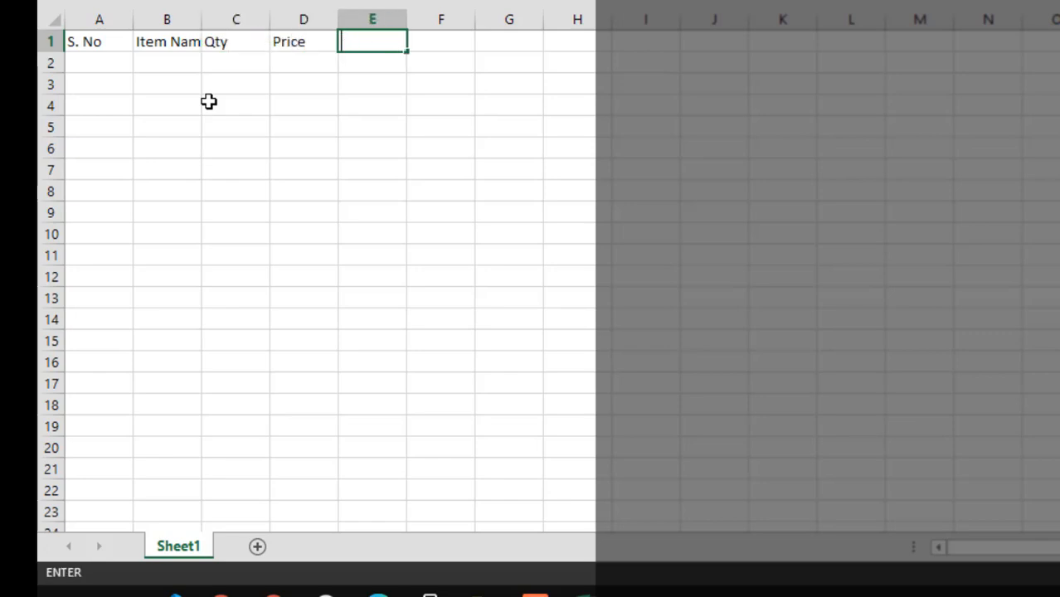
type("Total")
key("Return")
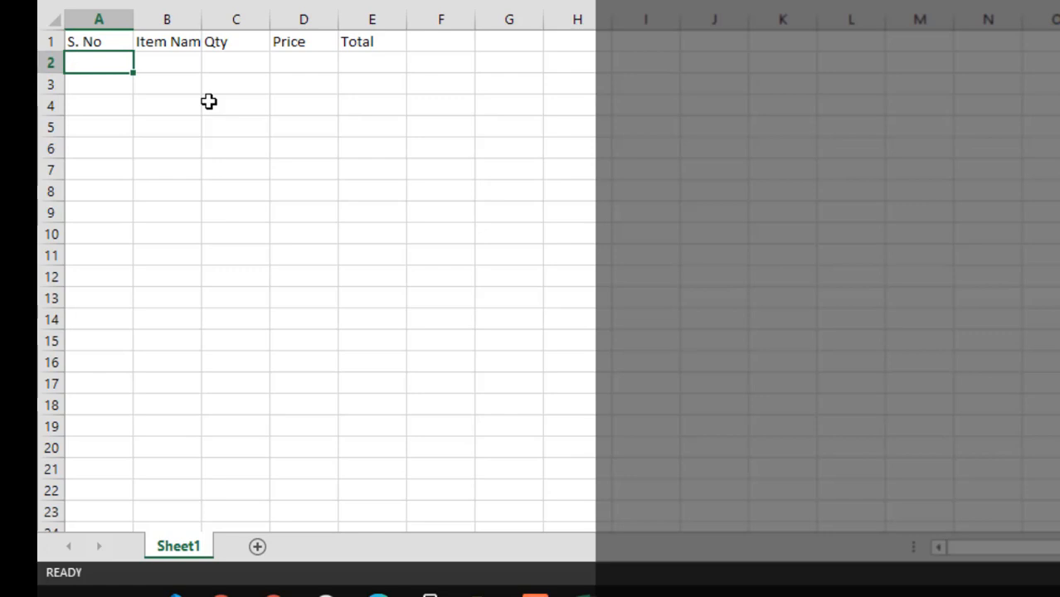
double_click(201, 19)
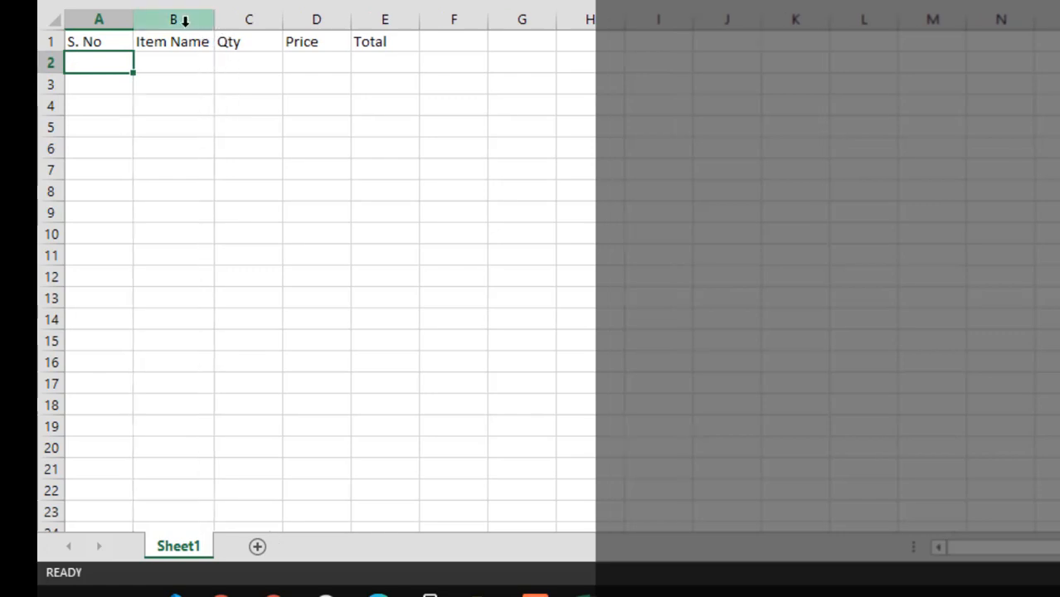
Insert a new row above the headers and merge and center cells A1:E1
left_click(52, 38)
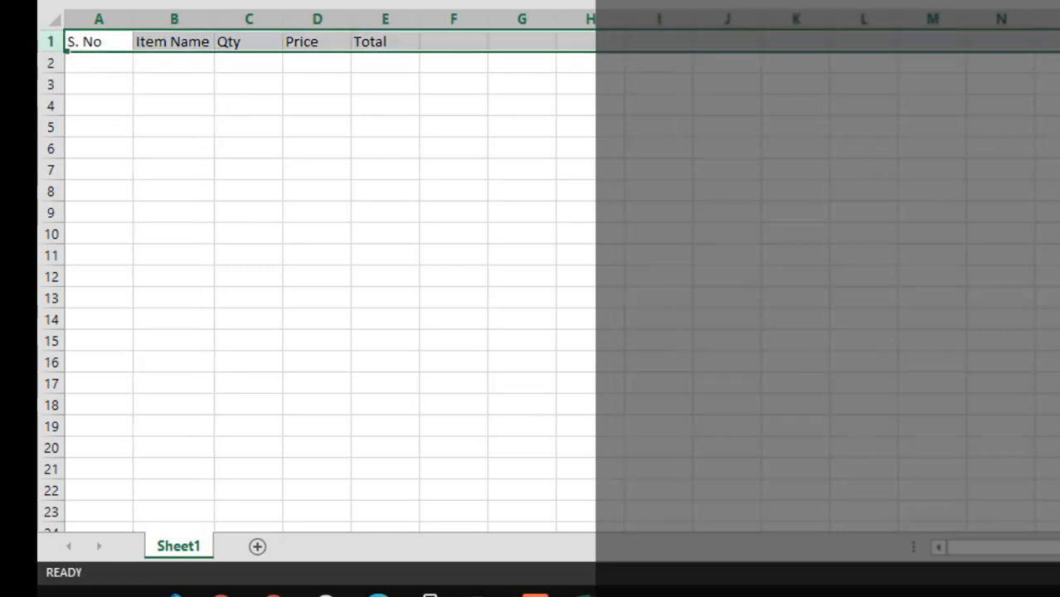
key("ctrl+shift+equal")
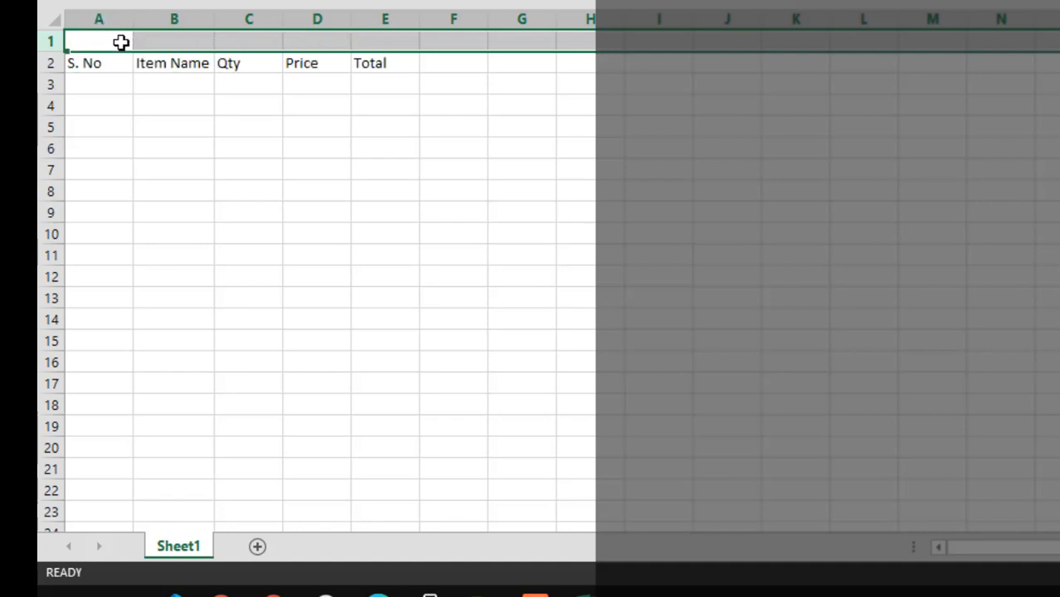
left_click_drag(121, 40, 409, 35)
key("alt+h")
type("mc")
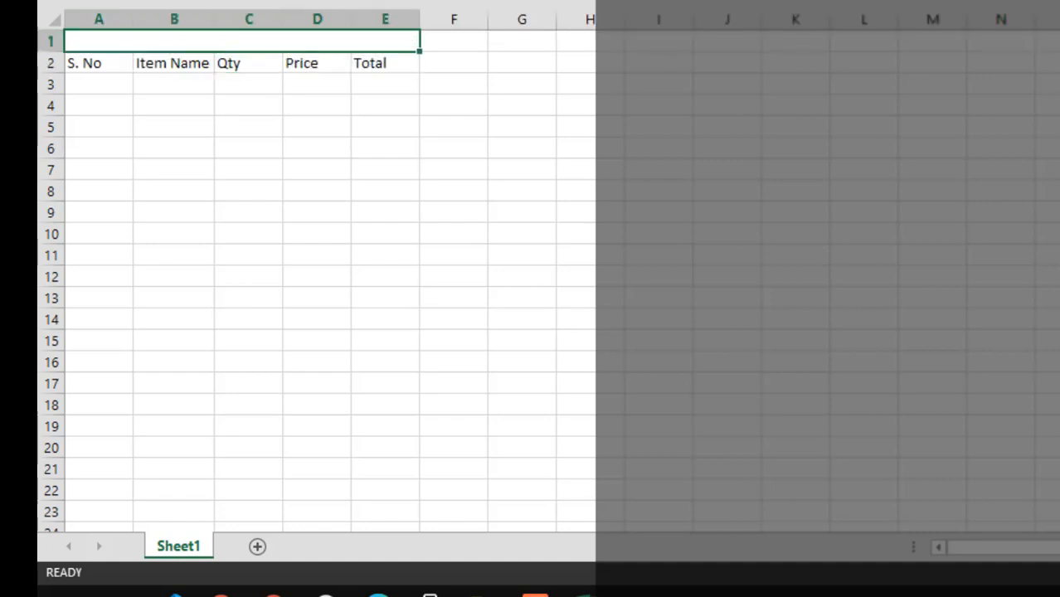
type("Computer S")
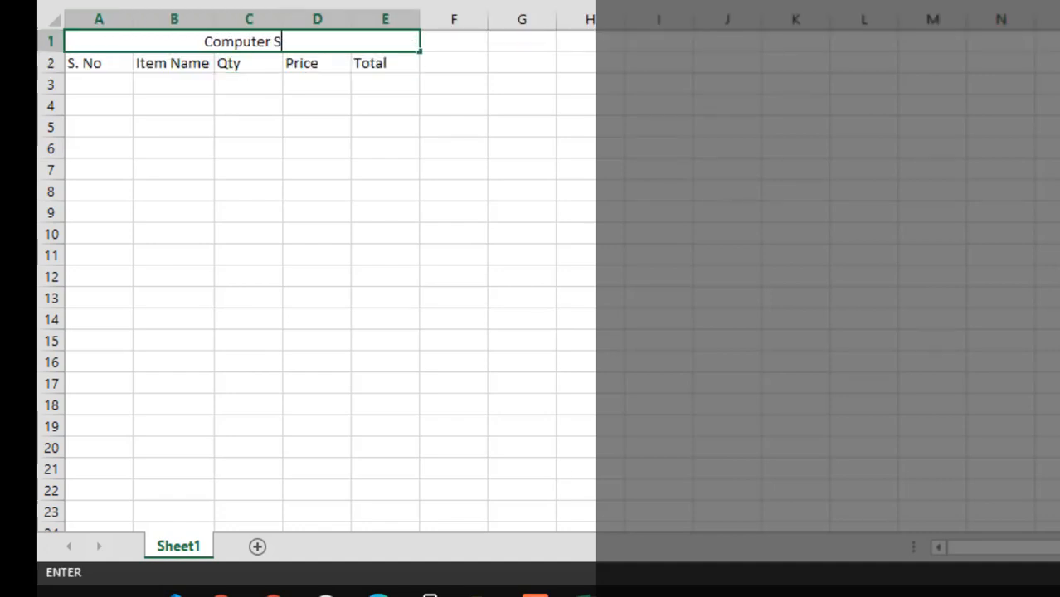
type("hop Accesso")
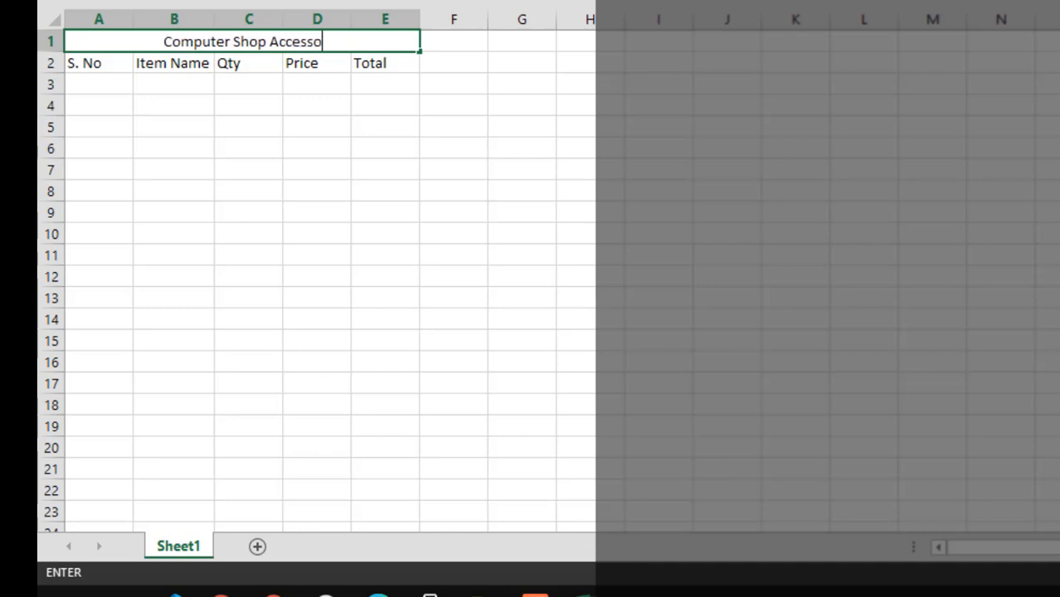
type("ries")
Enter the title Computer Shop Accessories in the merged cell above the headers
key("Return")
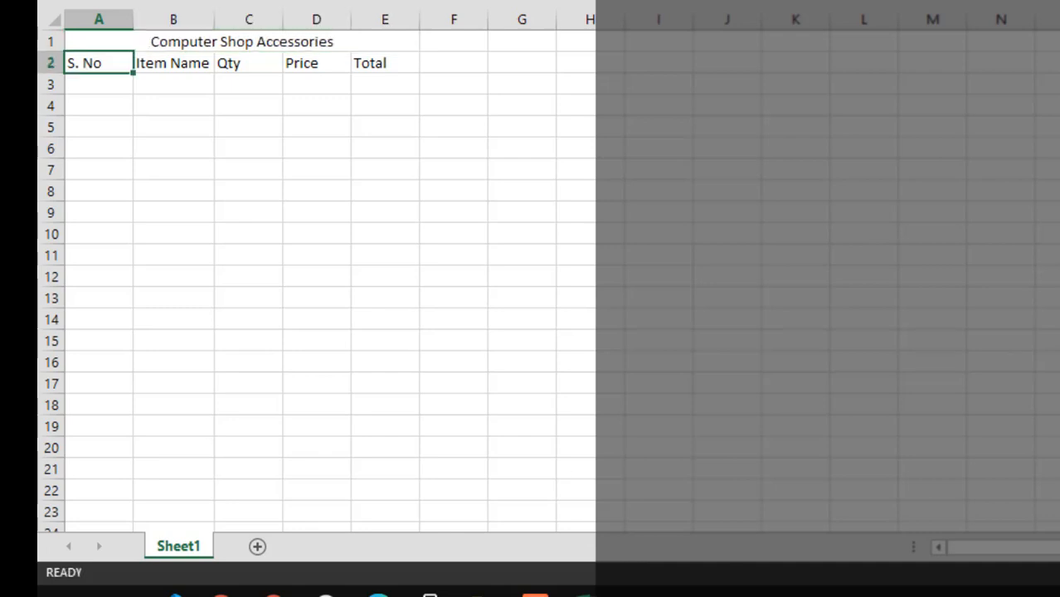
Fill in the first record in row 3 with serial number 1, item RAM, quantity 6 and price 500
key("Down")
type("1")
key("Tab")
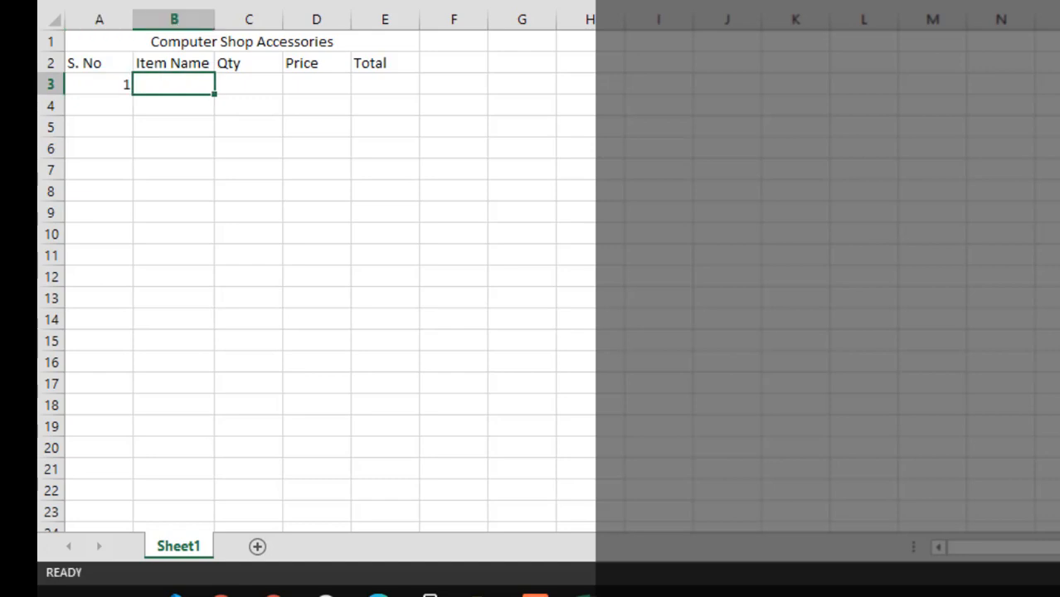
type("RAM")
key("Tab")
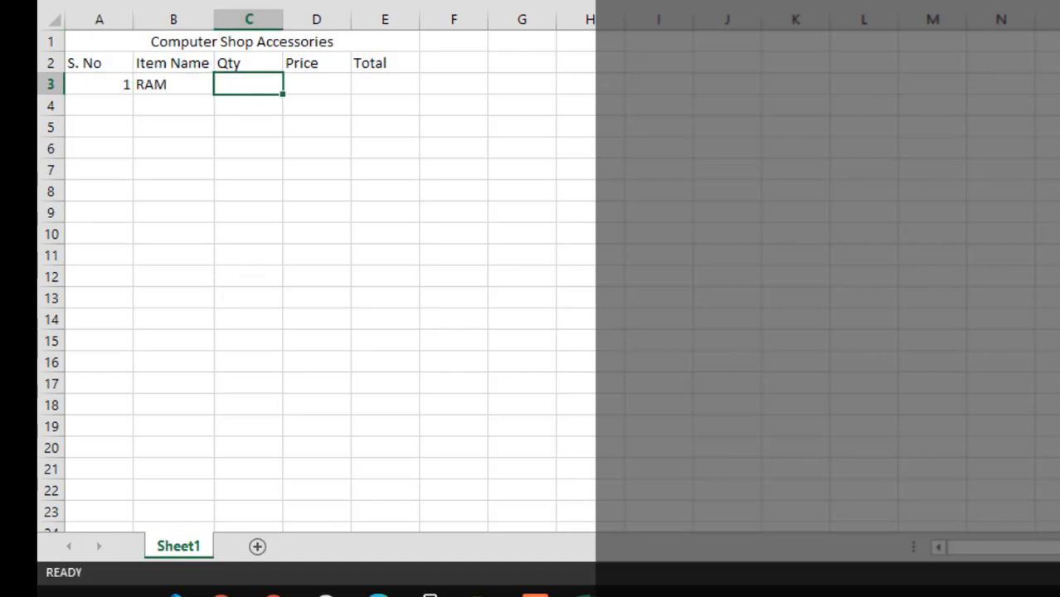
type("6")
key("Tab")
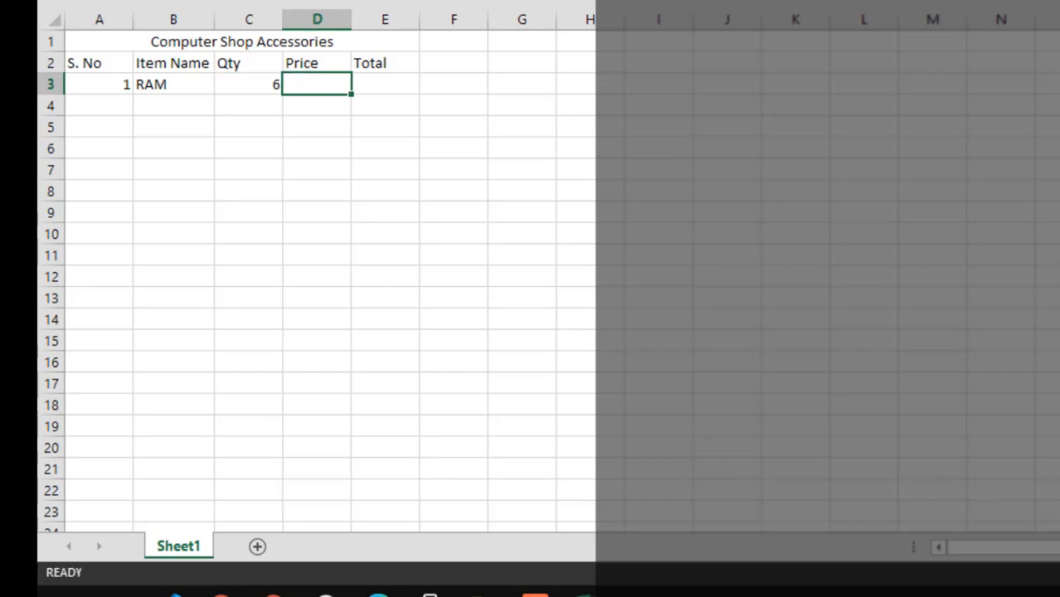
type("500")
key("Tab")
Calculate the RAM total in E3 by multiplying quantity by price with =C3*D3
type("=")
key("Left")
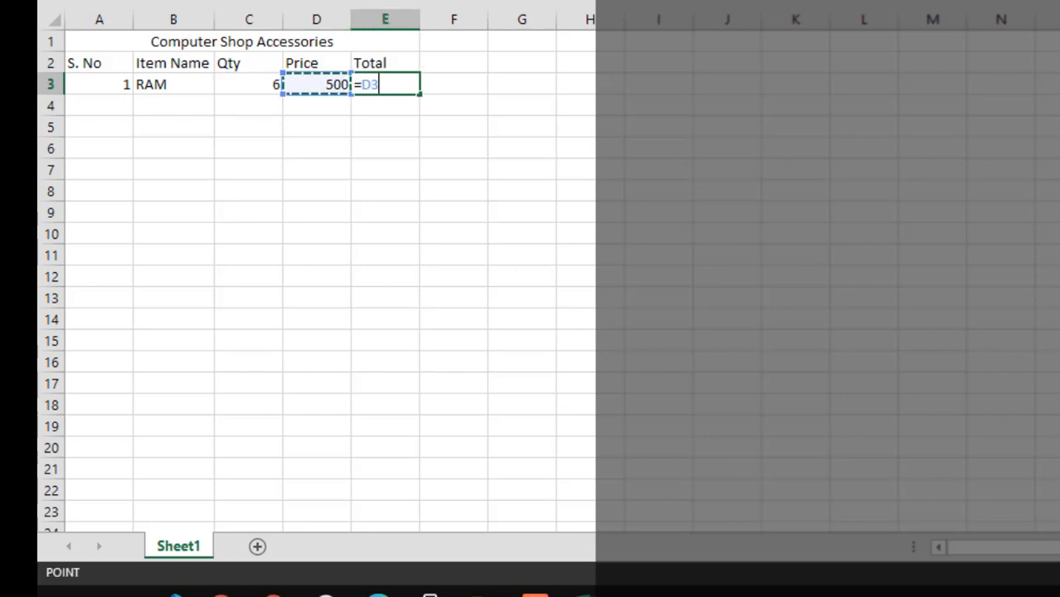
key("Left")
type("*")
key("Right")
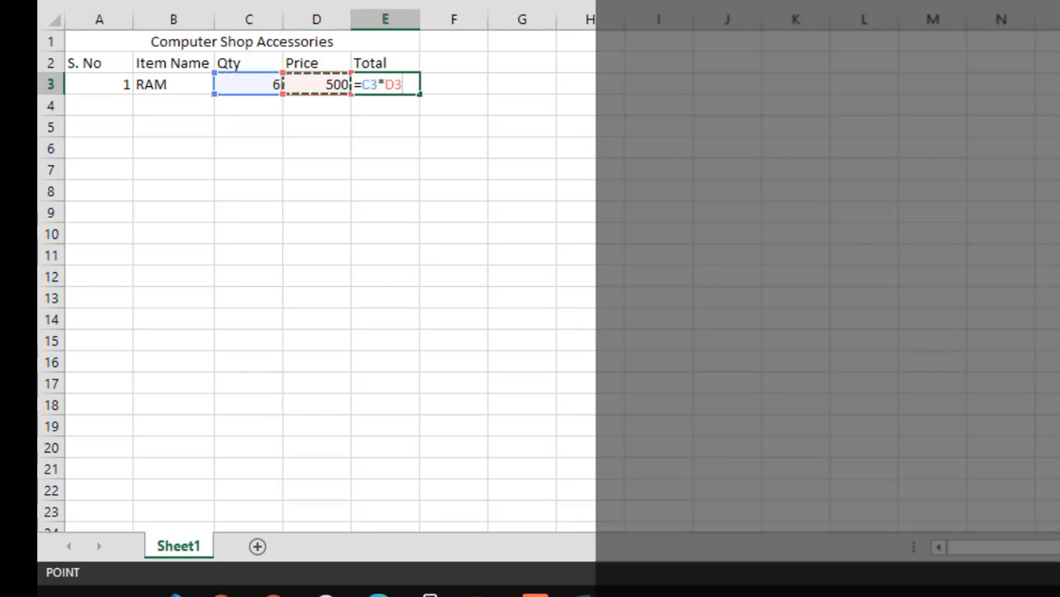
key("Return")
Enter R.A.M in B4 as an alternative spelling of the item above it
key("Tab")
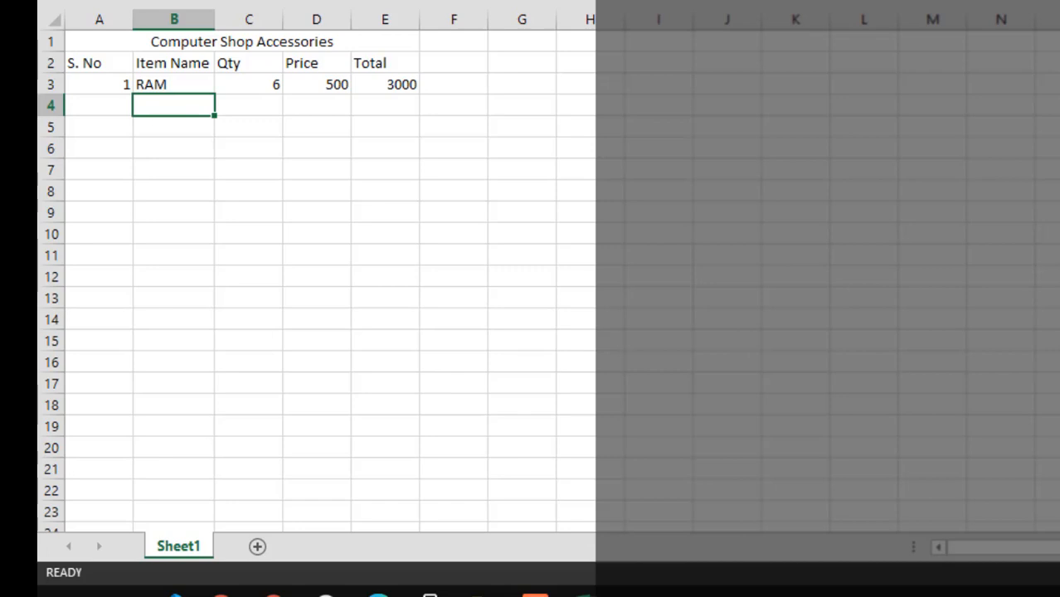
type("R.A.")
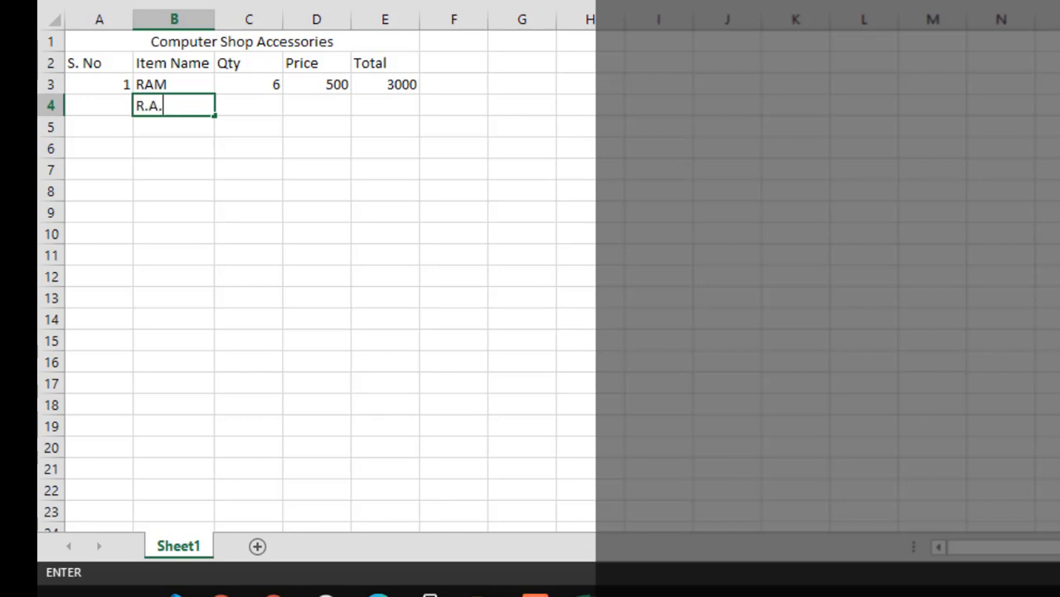
type("M")
key("Return")
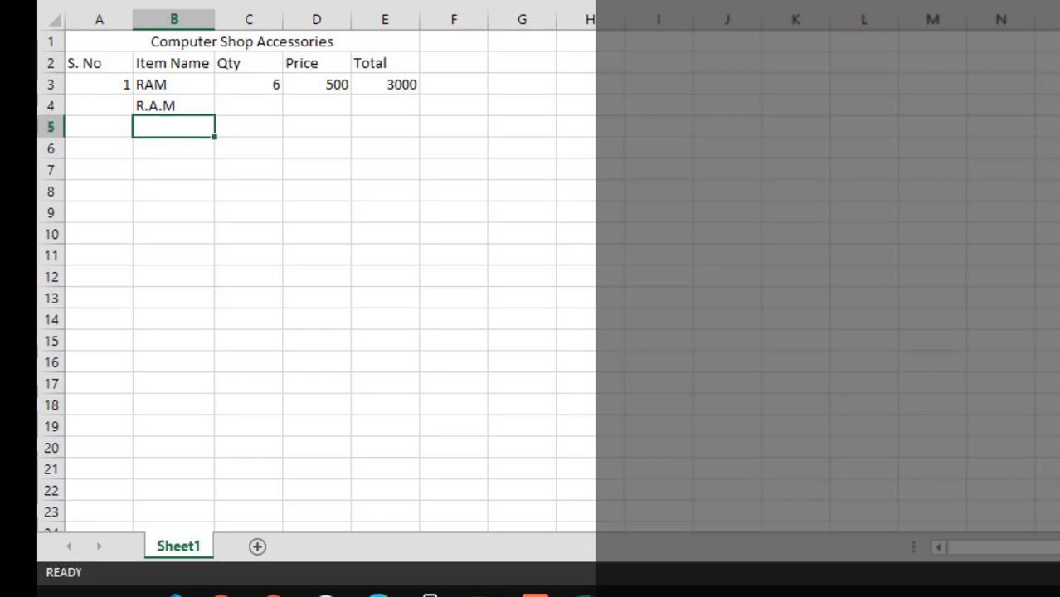
key("Up")
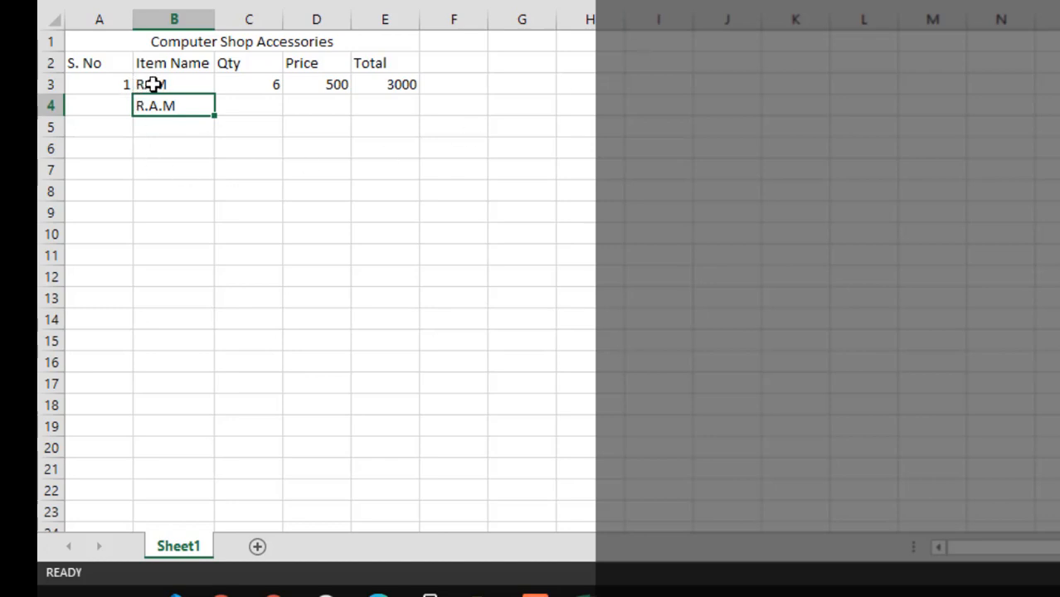
Compare the two RAM spellings in column B and clear the one in B4
left_click(174, 85)
left_click(184, 107)
key("BackSpace")
key("Return")
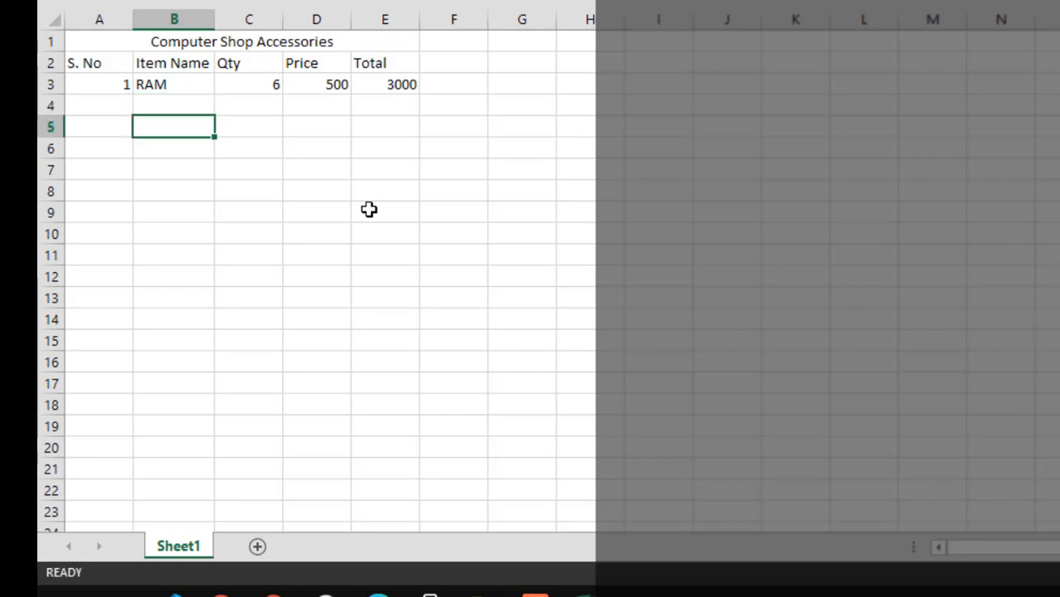
Enter the item name variants KEYBOARD, USB KEYBOARD and COMPUTER KEYBOARD in cells B4 to B6
key("Up")
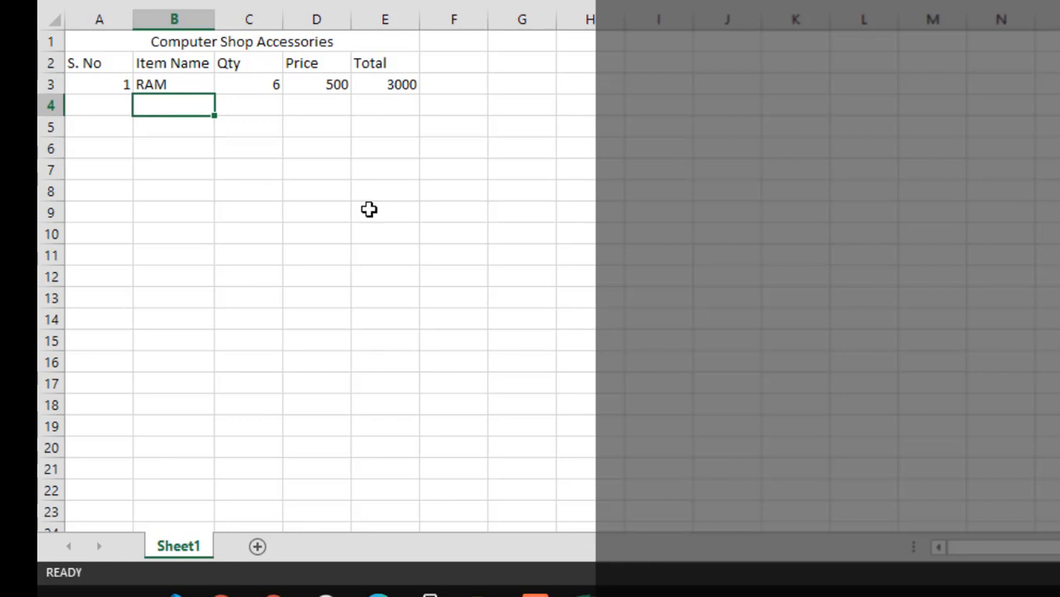
type("KEYBOARD")
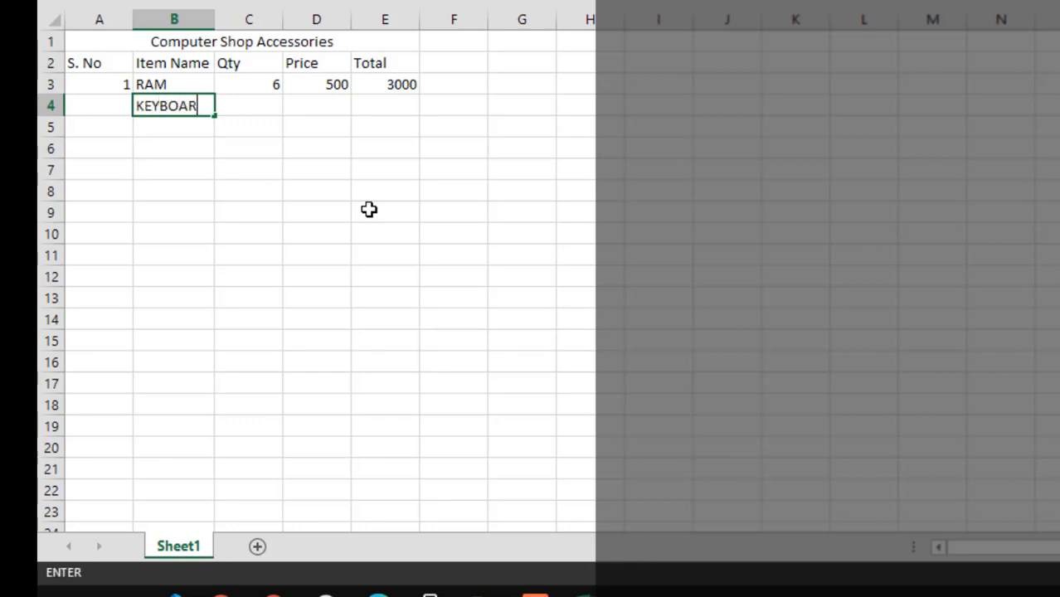
key("Return")
key("Up")
type("KEYBOARD")
key("Return")
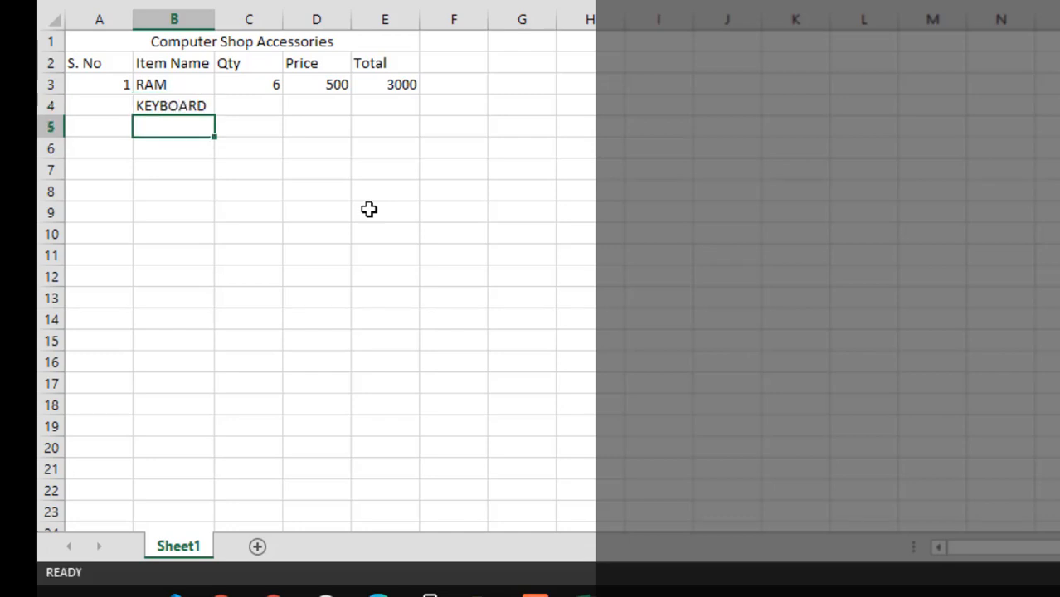
type("USB KEYBOARD")
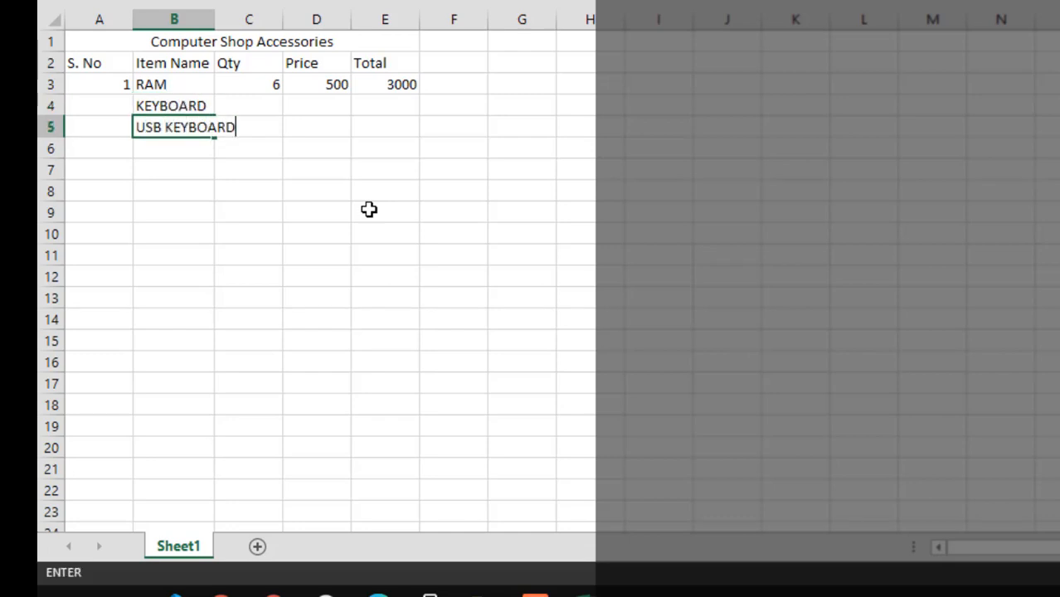
key("Return")
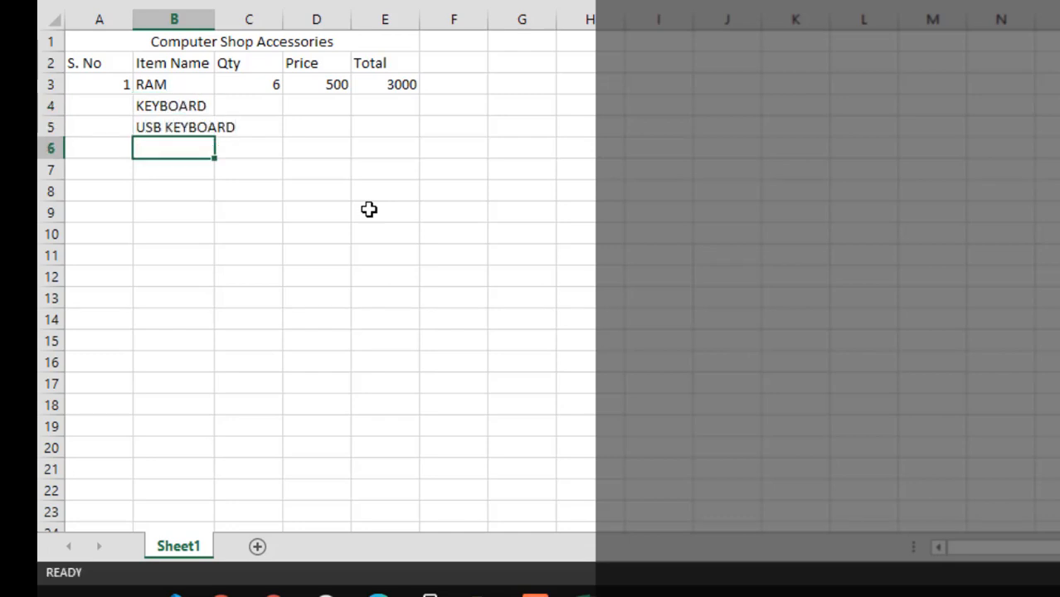
type("COMPUTER KE")
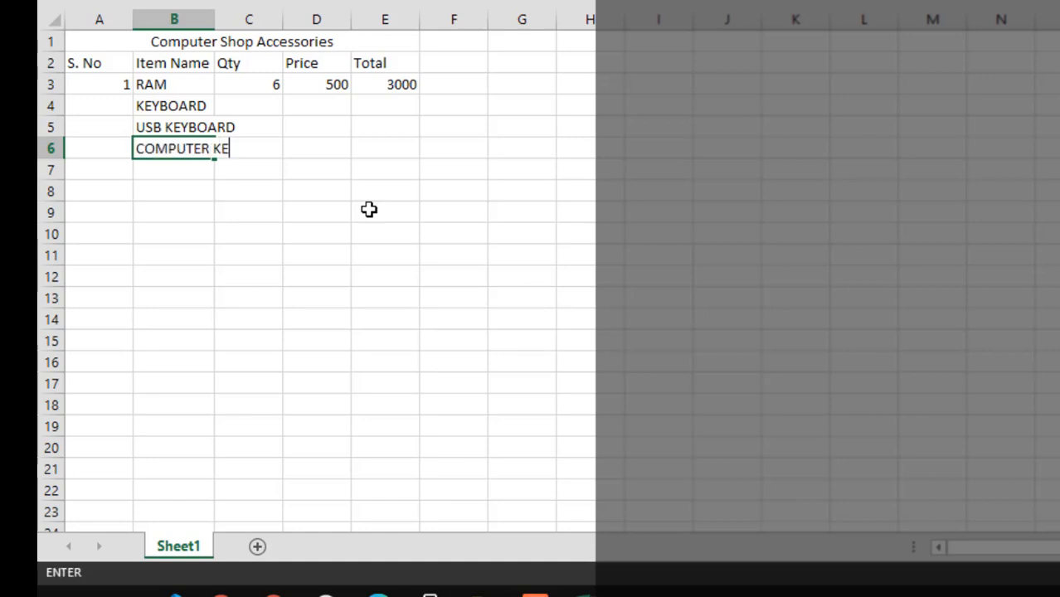
type("YBOARD")
key("Return")
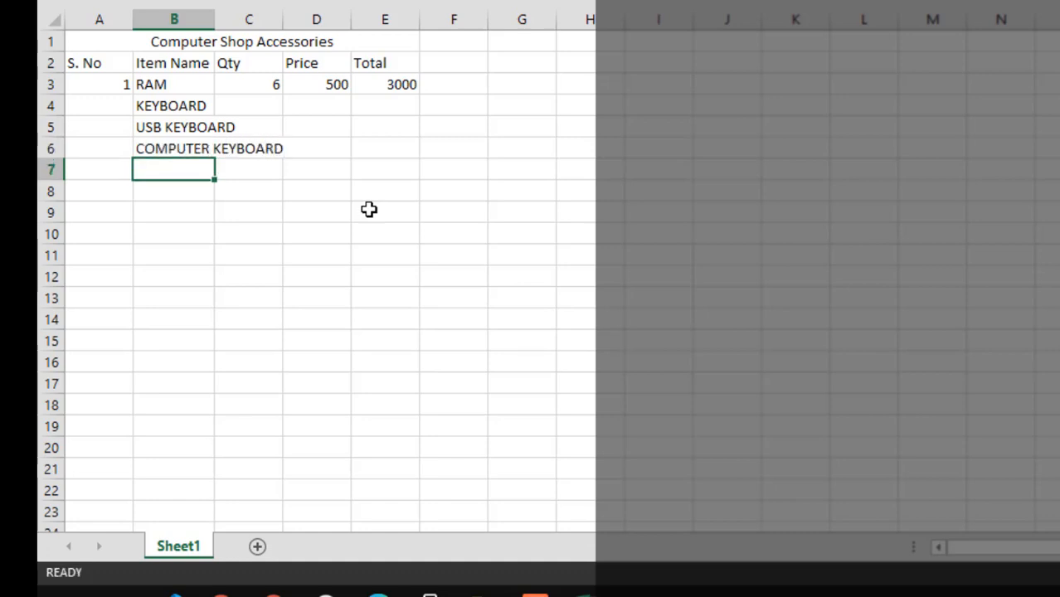
key("Up")
key("Up")
key("Up")
key("Down")
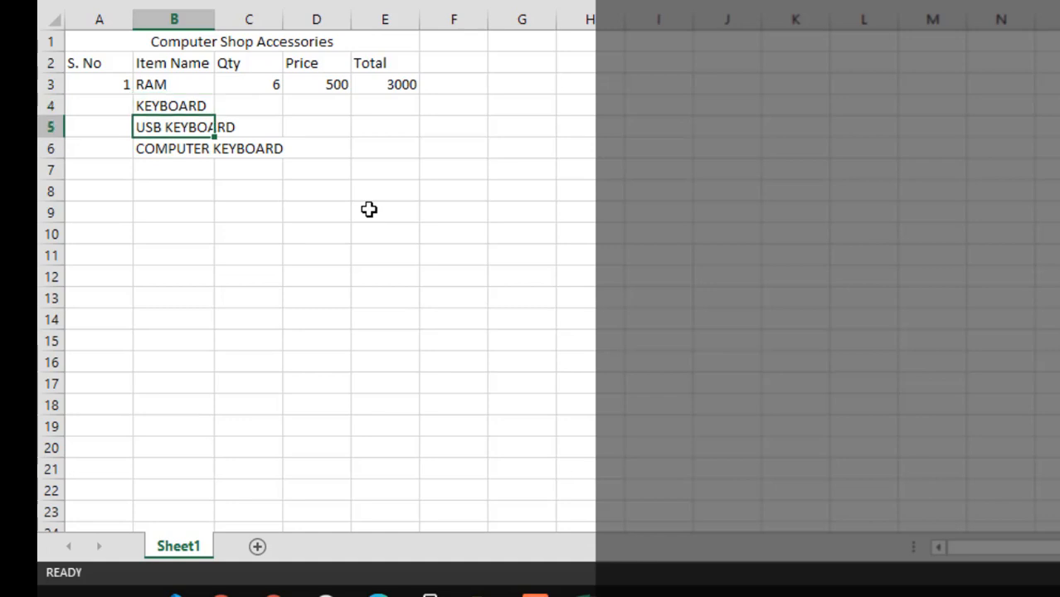
Enter PC KEYBOARD in B7 and KEYBOARD in B8 as further variants of the keyboard item name
key("Down")
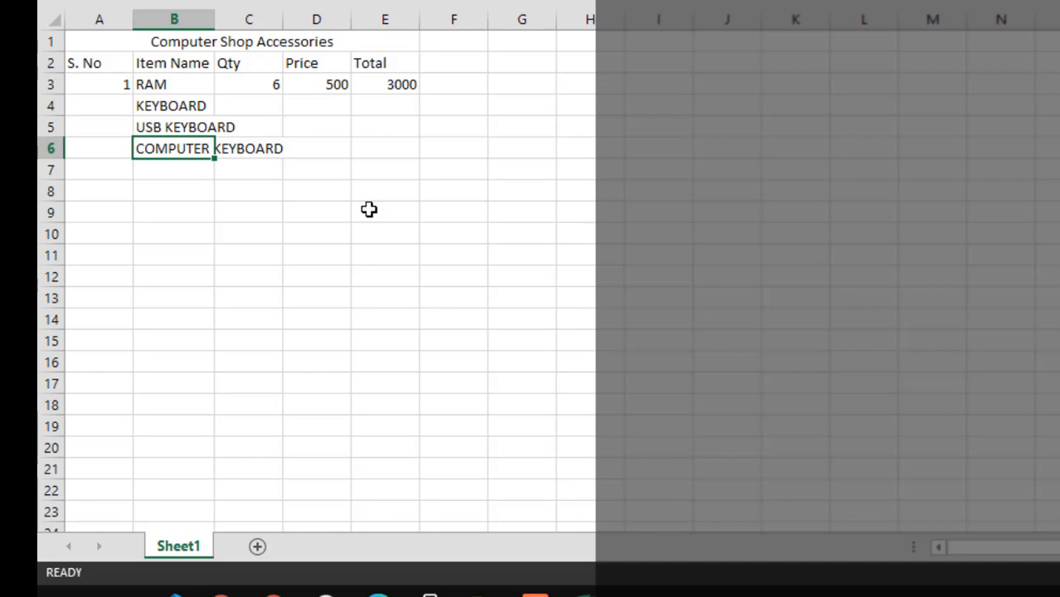
key("Return")
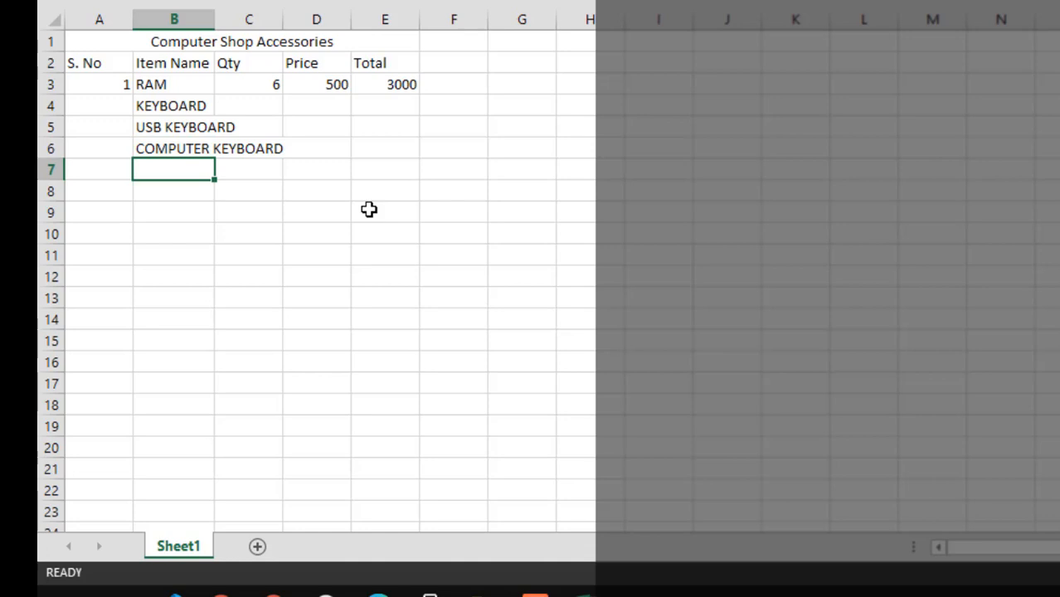
type("PC KEYBOARD")
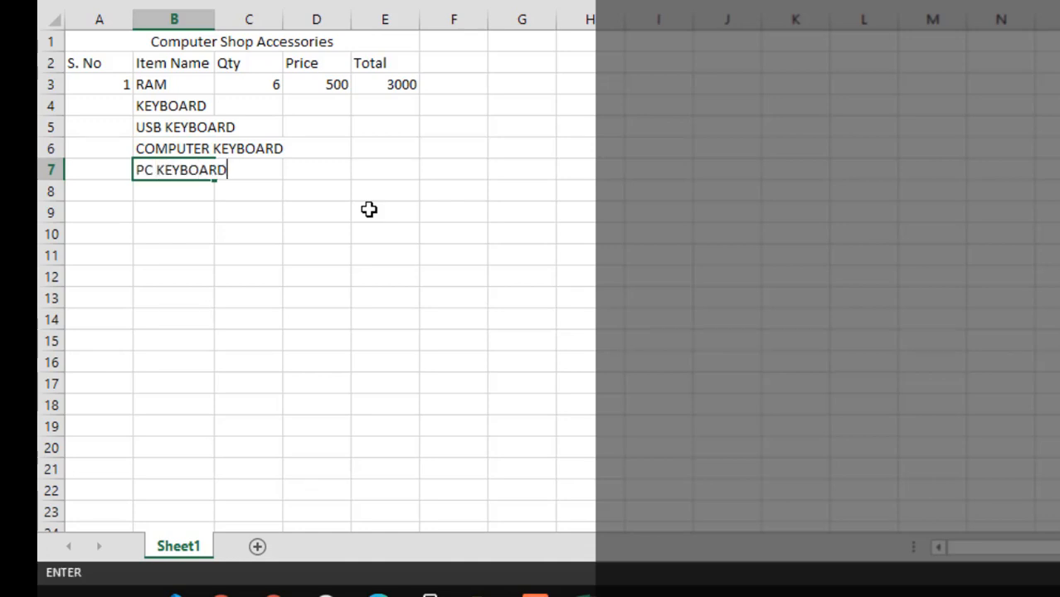
key("Return")
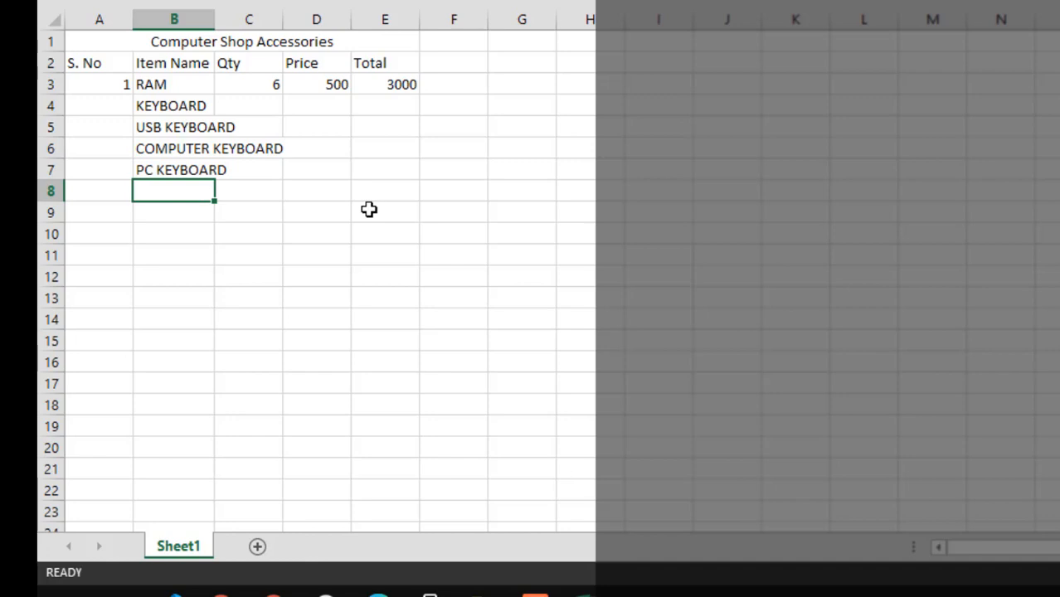
type("KEYBOARD")
key("Return")
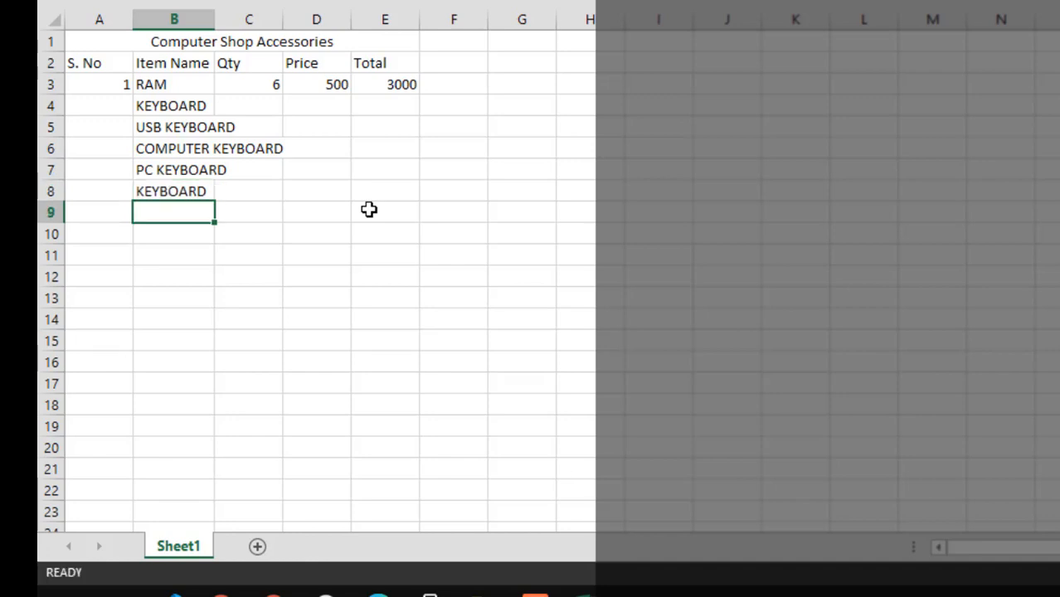
Enter MOUSE, USB MOUSE, NEW MOUSE and PC MOUSE in cells B9 to B12, and fit column B's width to its contents
type("MOUSE")
key("Return")
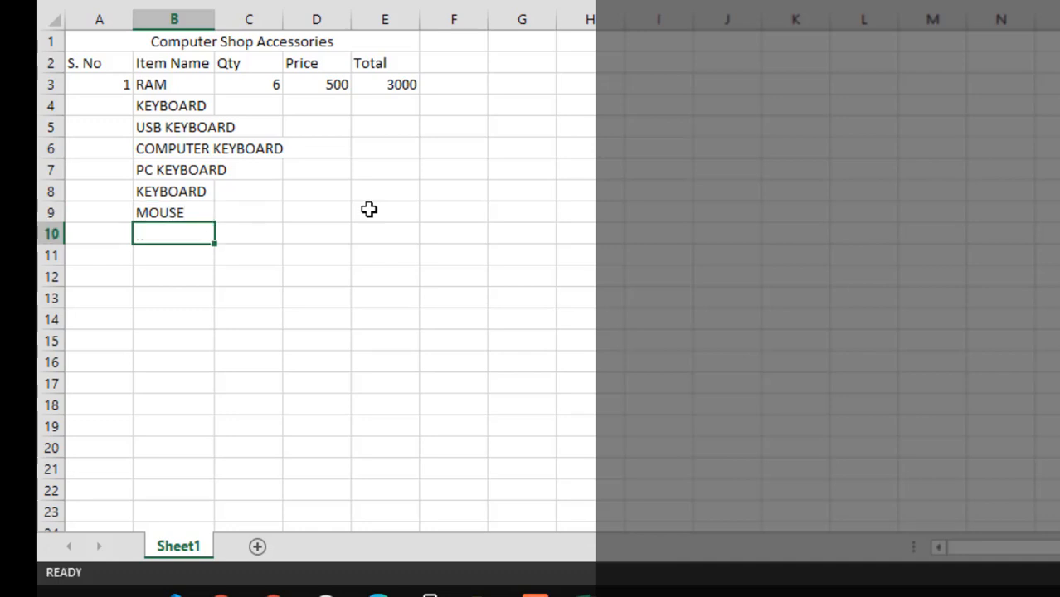
type("USB MOUSE")
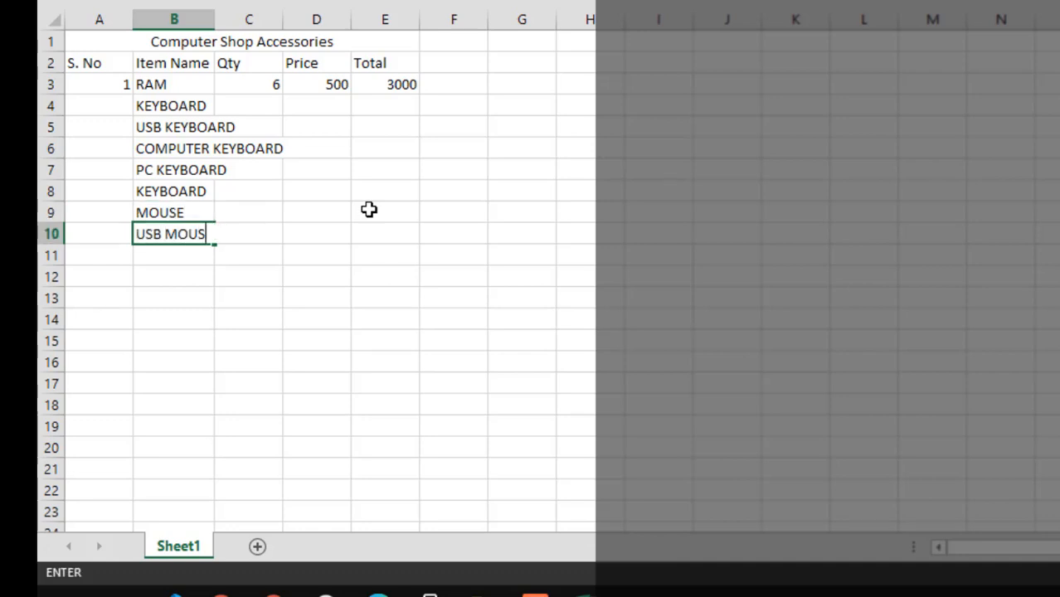
key("Return")
type("NEW MOUSE")
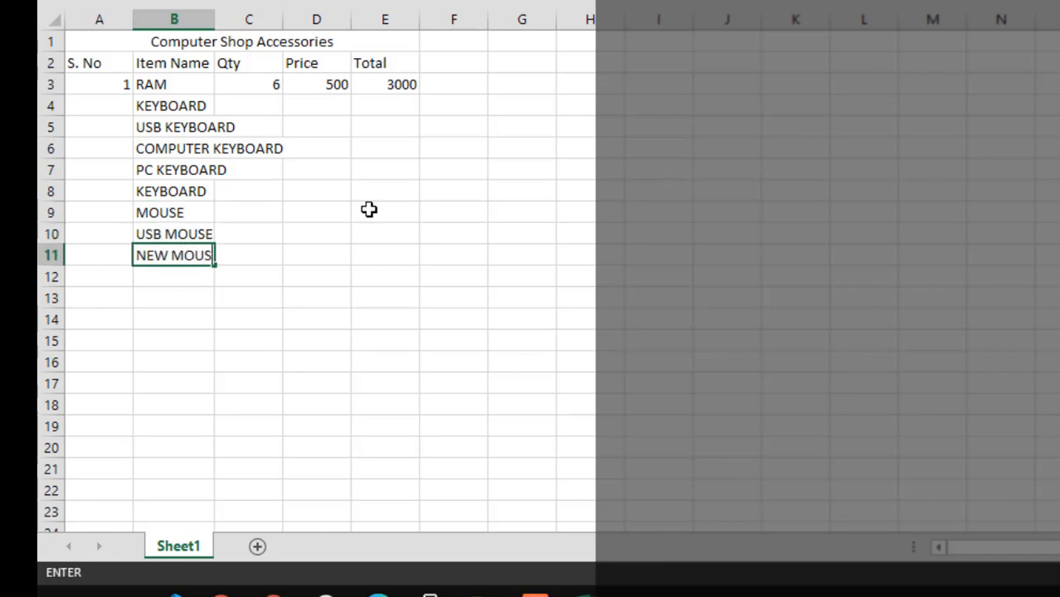
key("Return")
type("c")
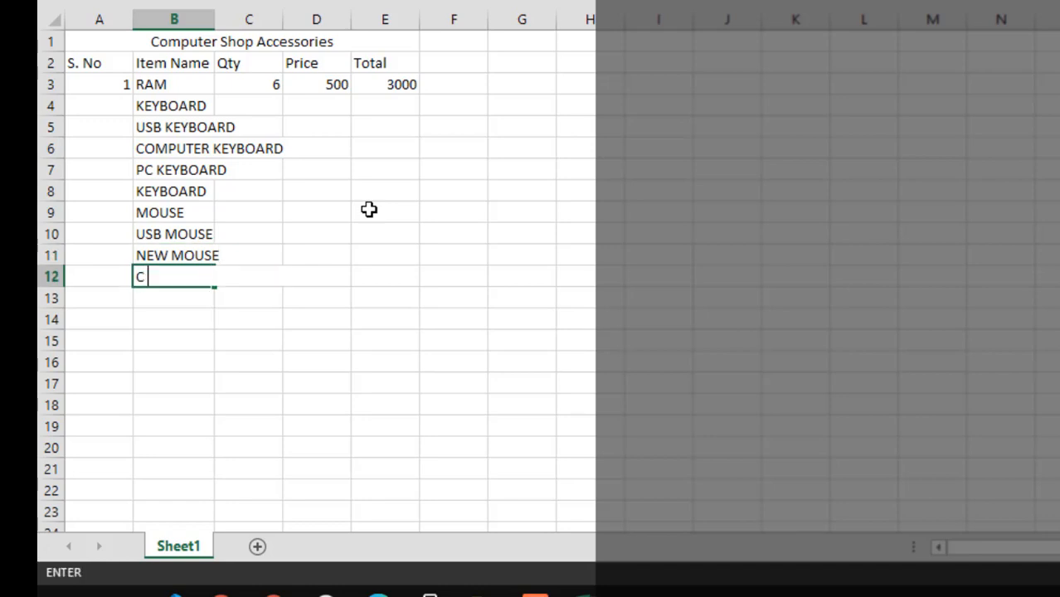
key("BackSpace")
type("PC MOUSE")
key("Return")
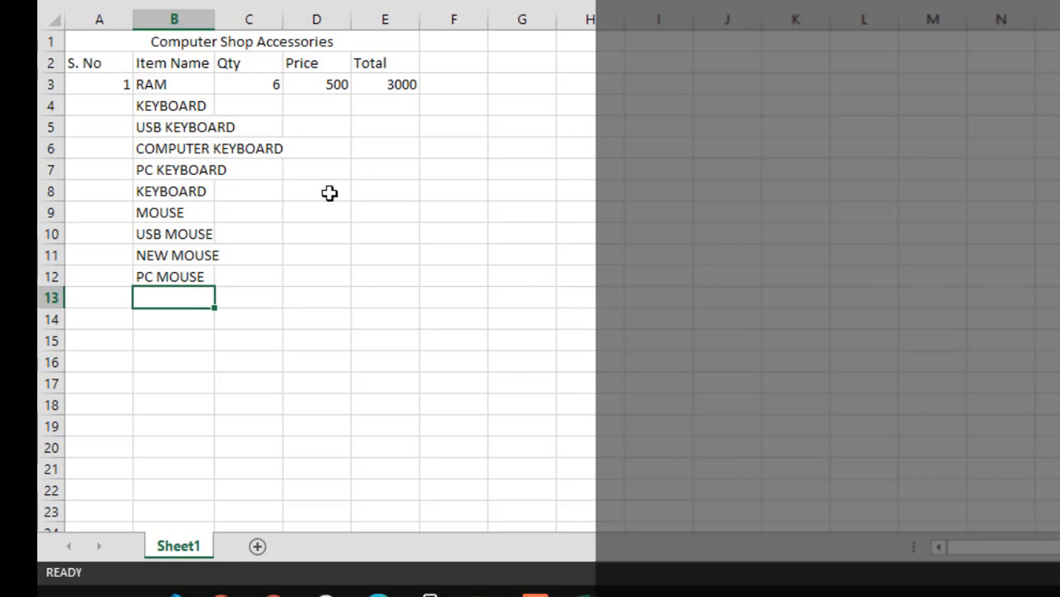
left_click_drag(214, 19, 215, 18)
double_click(216, 19)
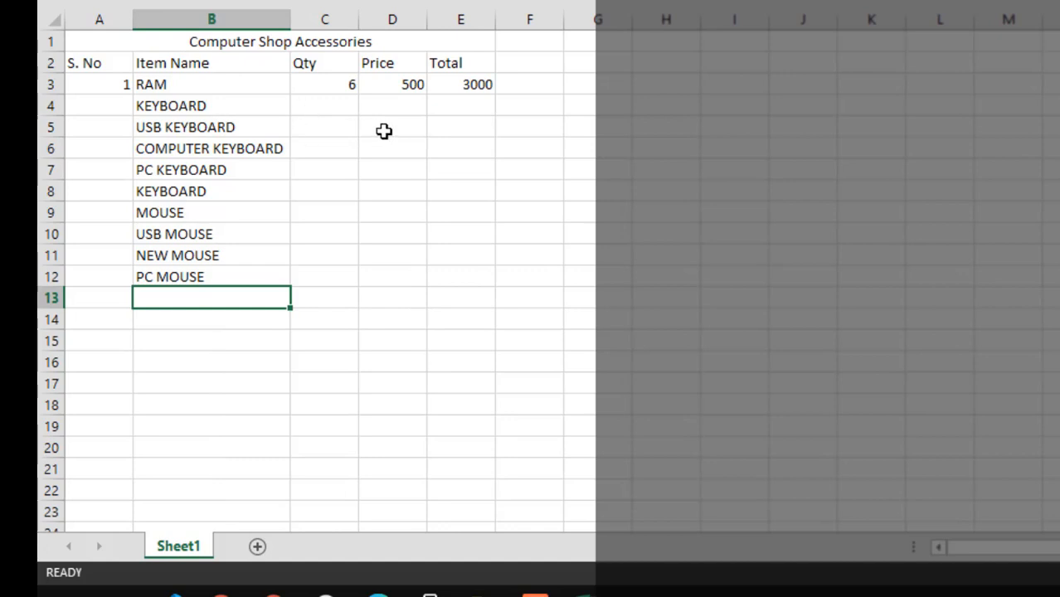
Set the RAM price in D3 to 150 and enter 20 as the KEYBOARD price in D4
left_click_drag(415, 86, 405, 272)
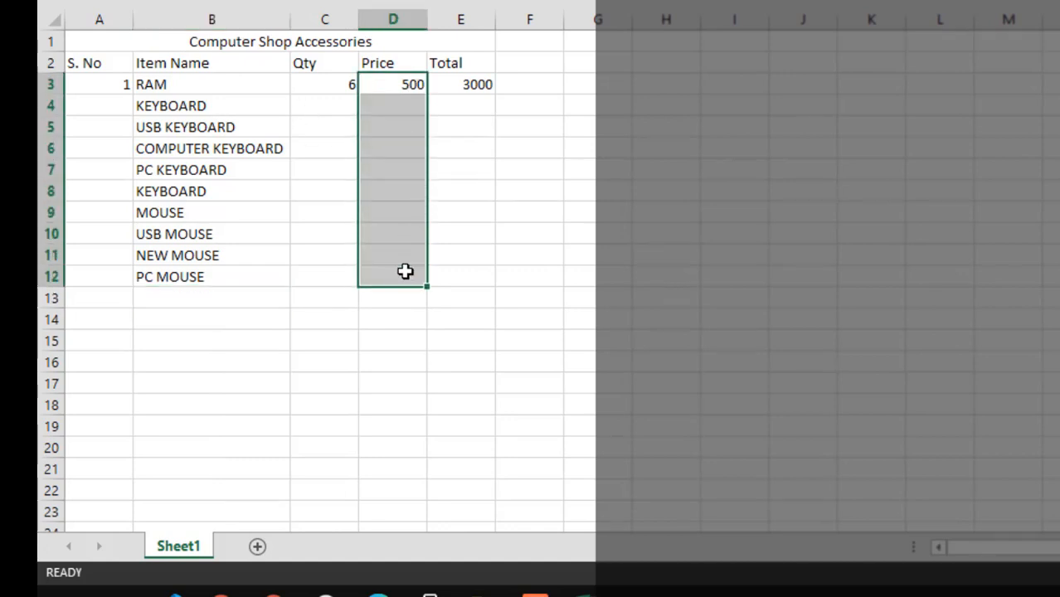
left_click(395, 86)
type("1")
key("Return")
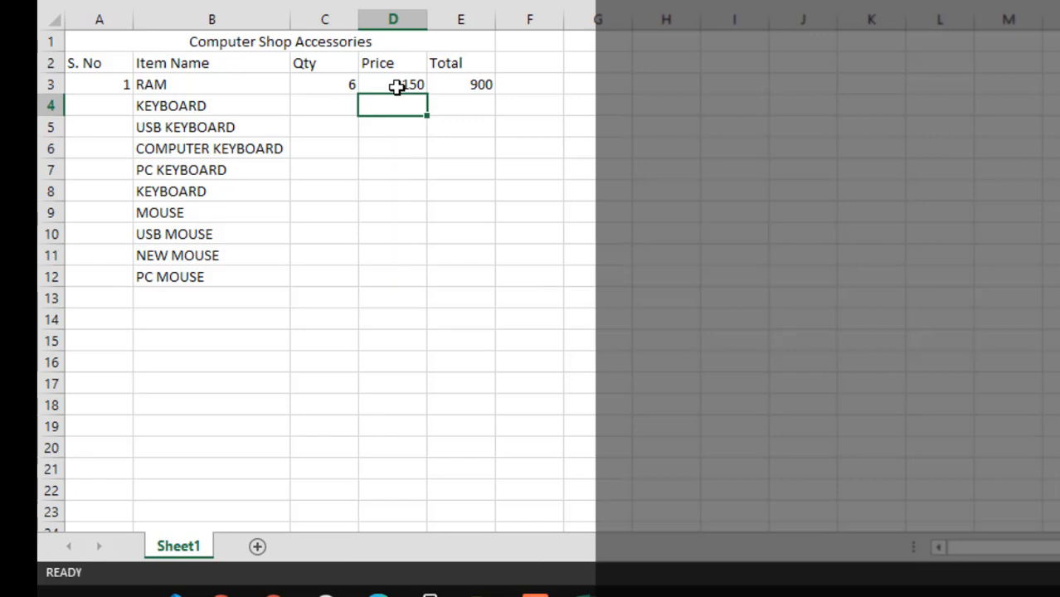
type("200")
key("Return")
key("Up")
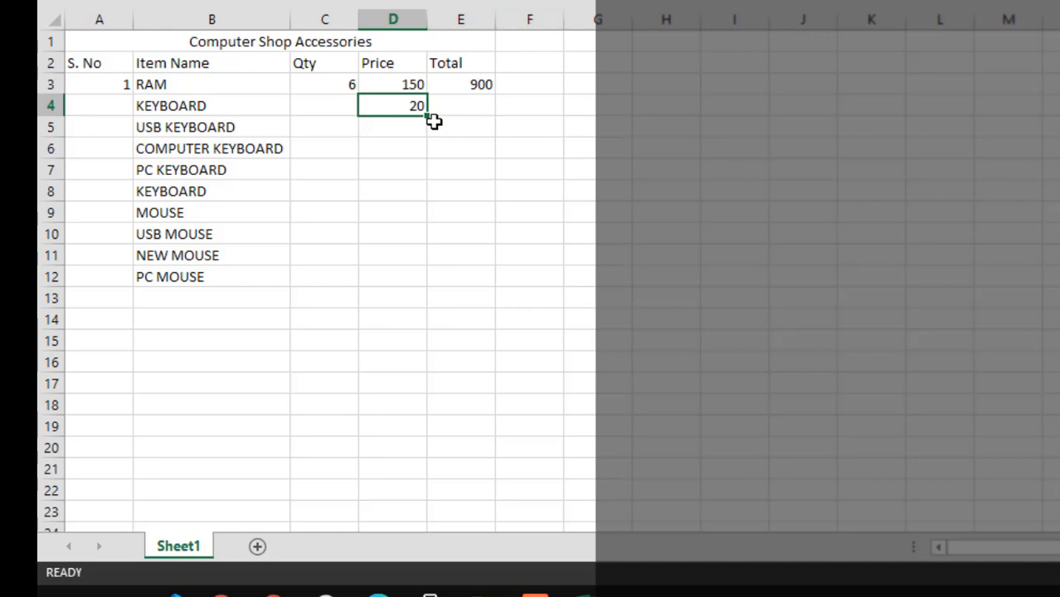
left_click_drag(344, 83, 340, 287)
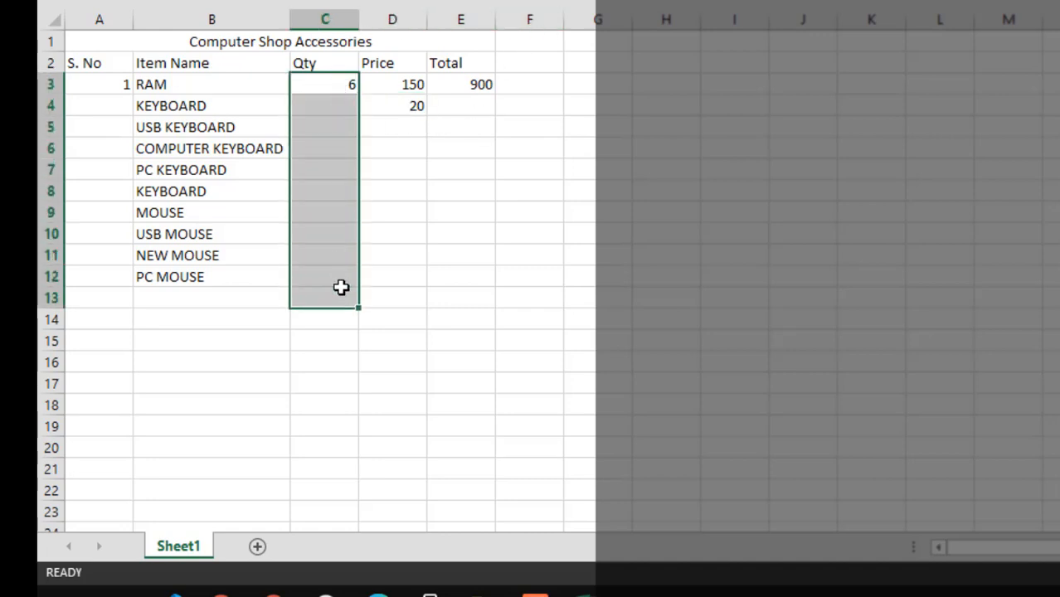
left_click(328, 131)
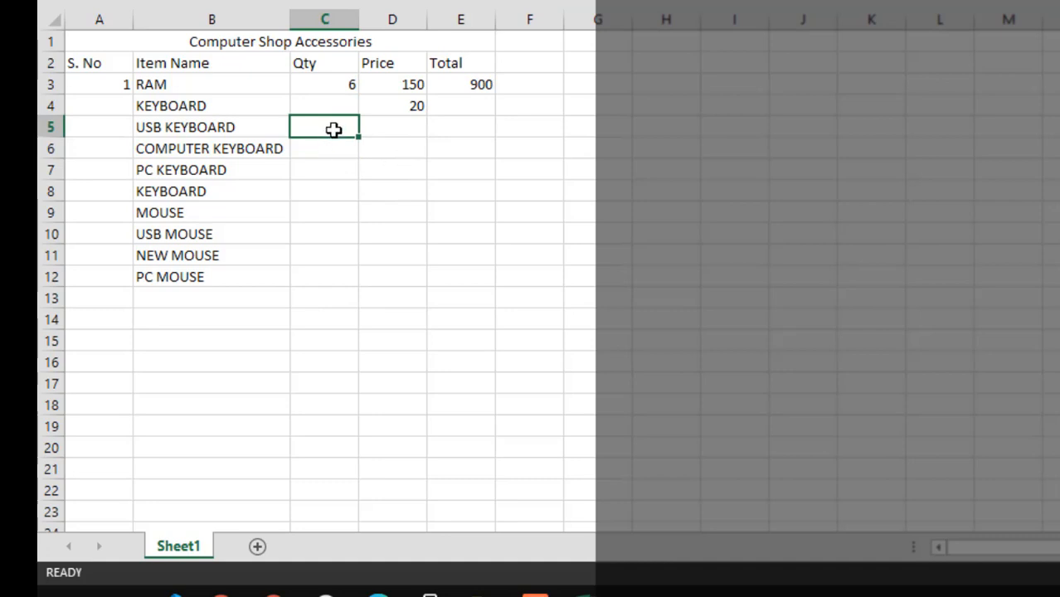
Switch to the Google Meet call, mute and unmute the microphone, and return to the Excel workbook
key("alt+Tab")
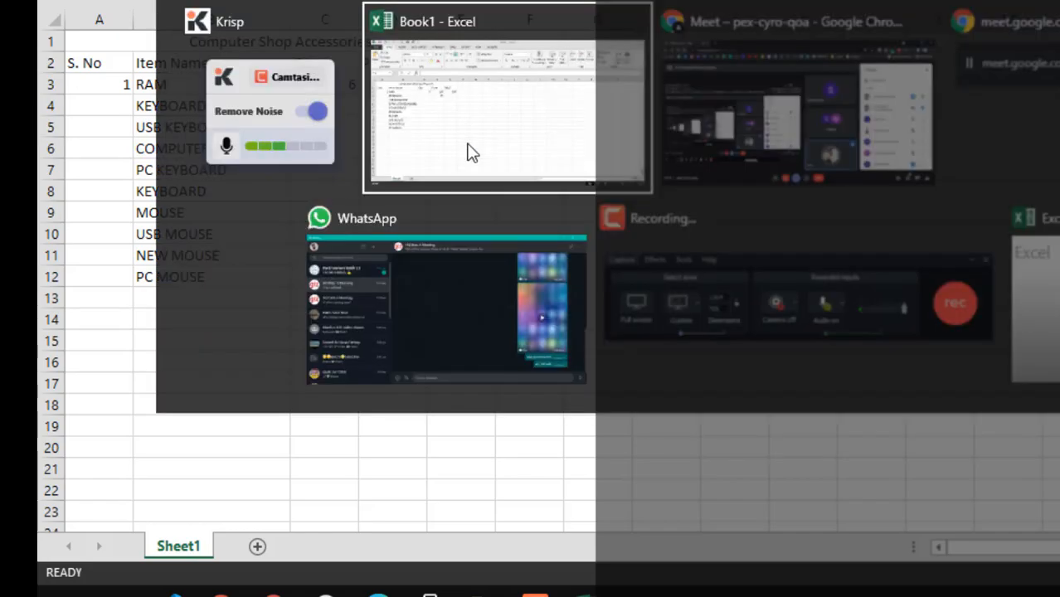
key("alt+Tab")
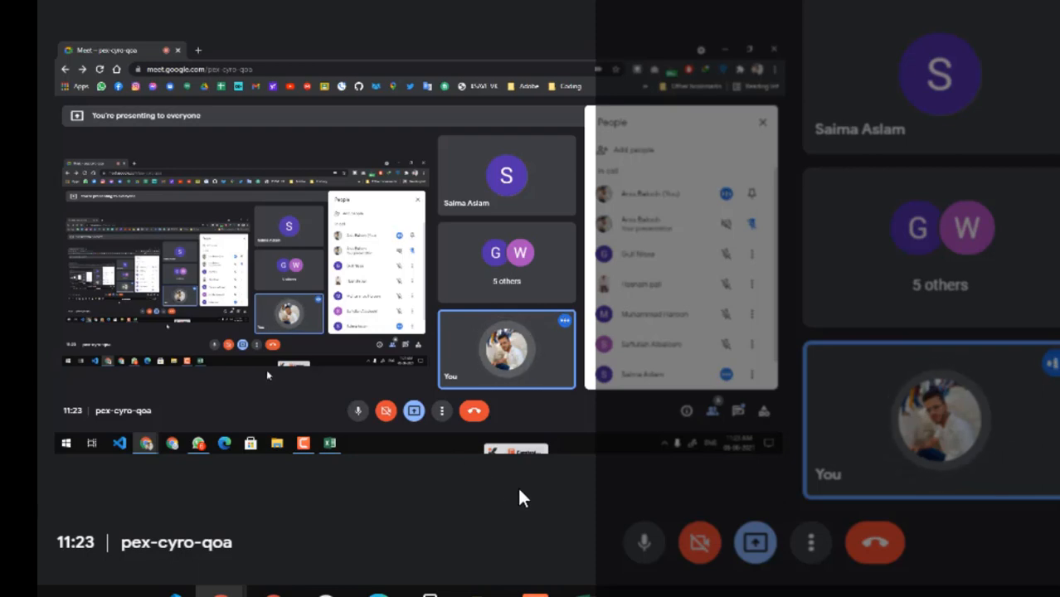
left_click(636, 546)
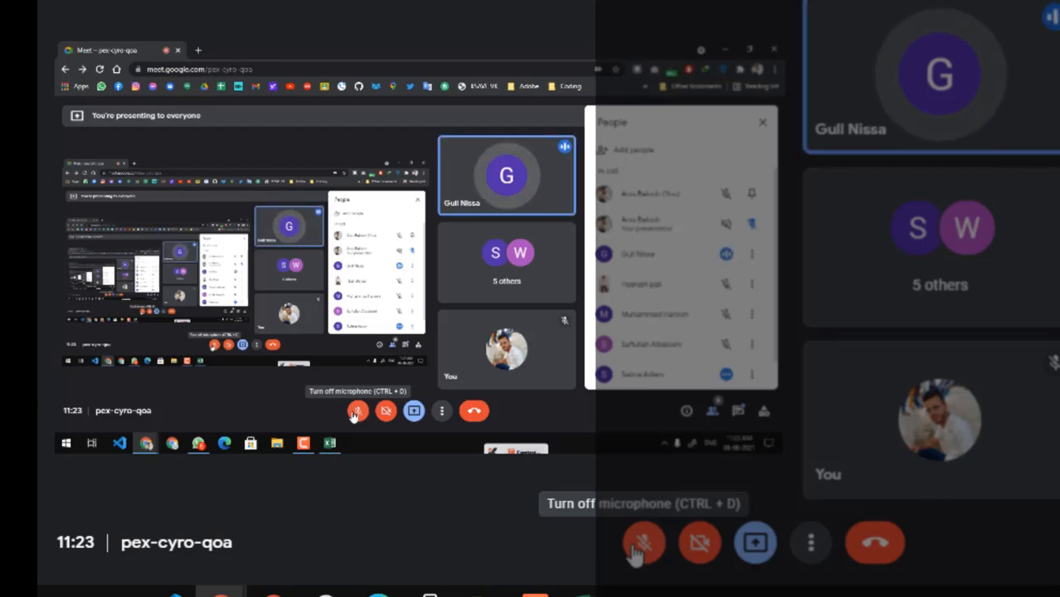
left_click(633, 549)
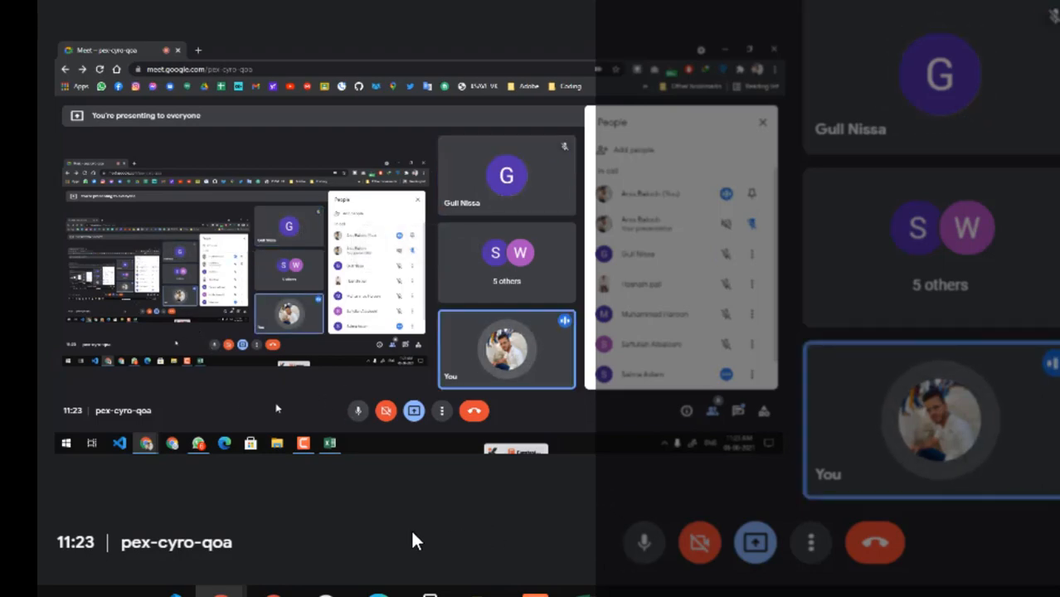
key("alt+Tab")
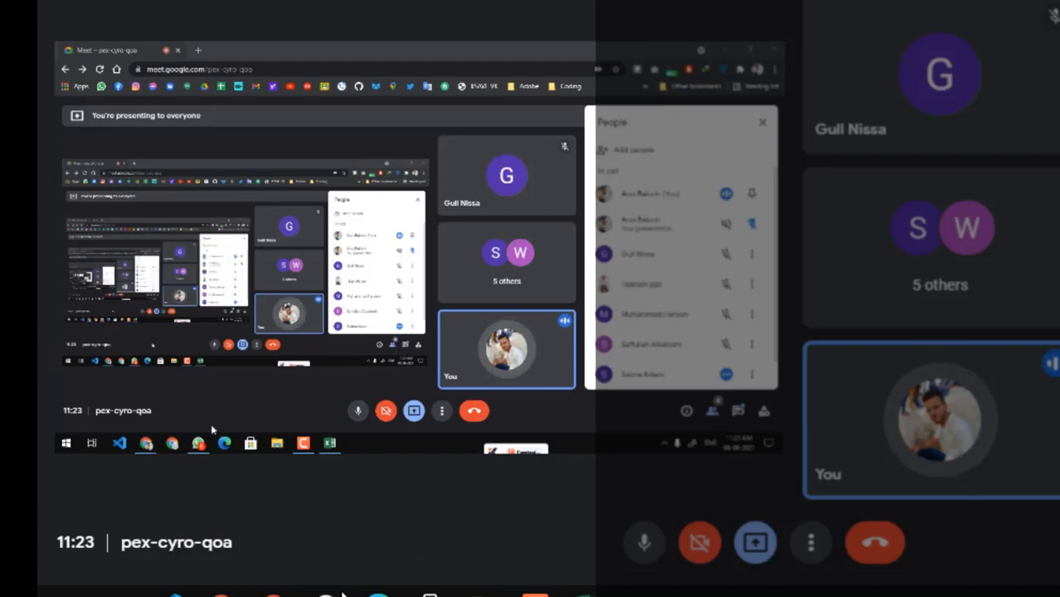
left_click(585, 594)
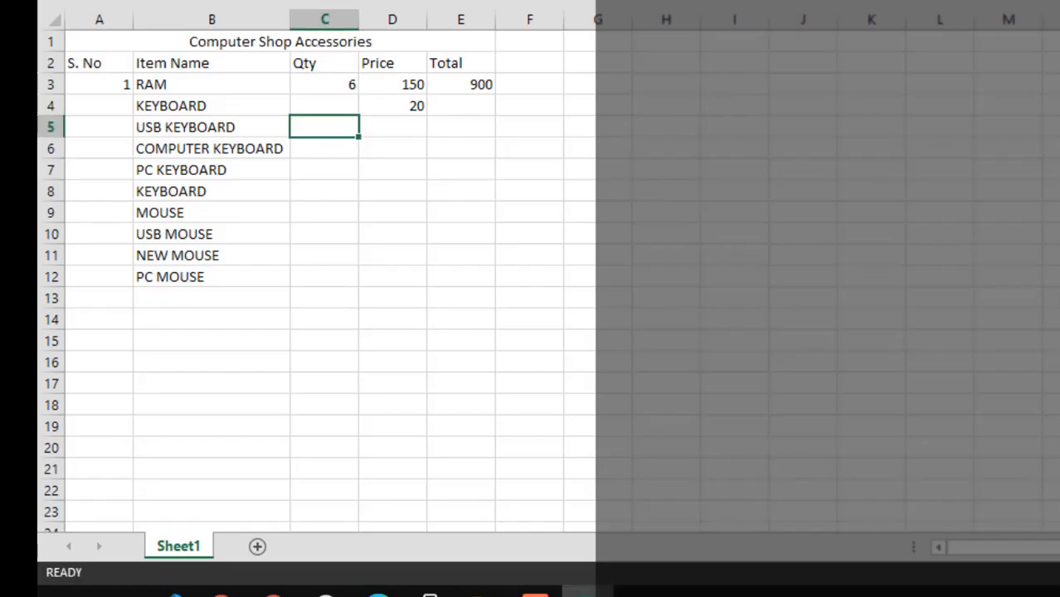
Enter 0 as the KEYBOARD quantity in C4 and select the Qty cells from C3 to C12
left_click(326, 104)
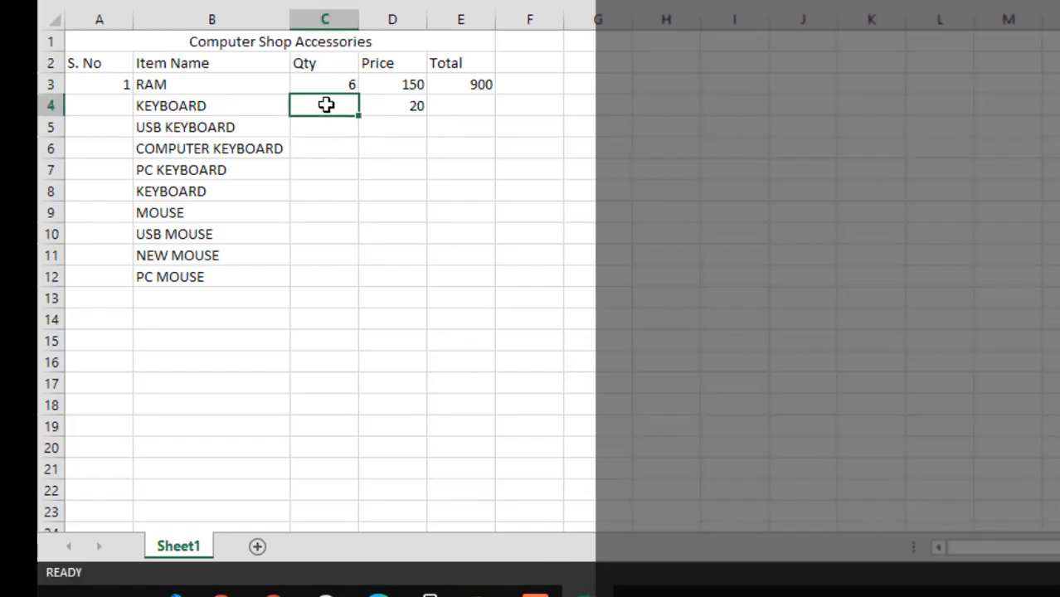
type("0")
key("Return")
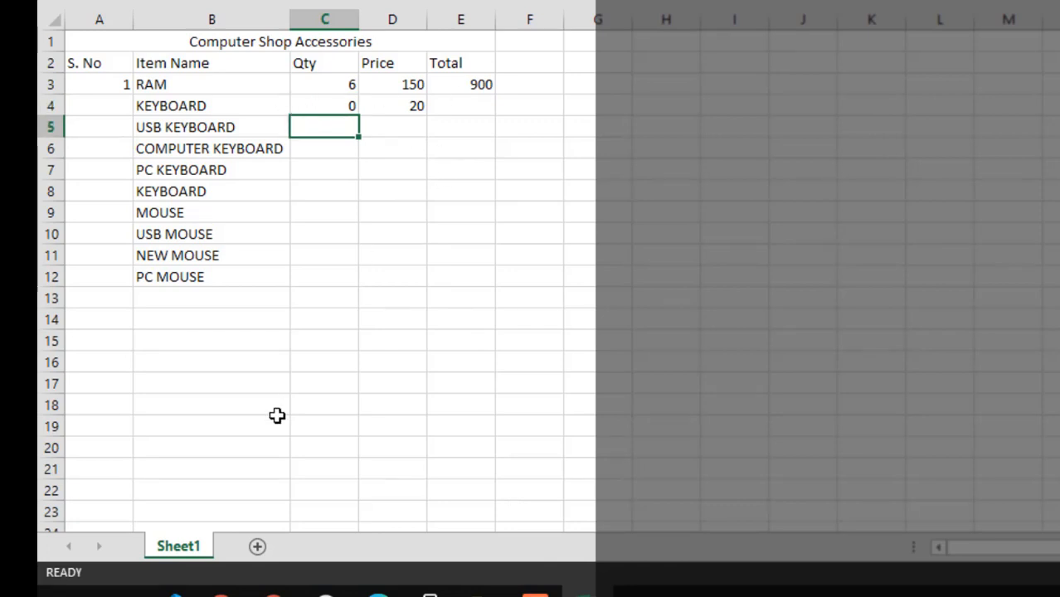
left_click_drag(343, 64, 341, 97)
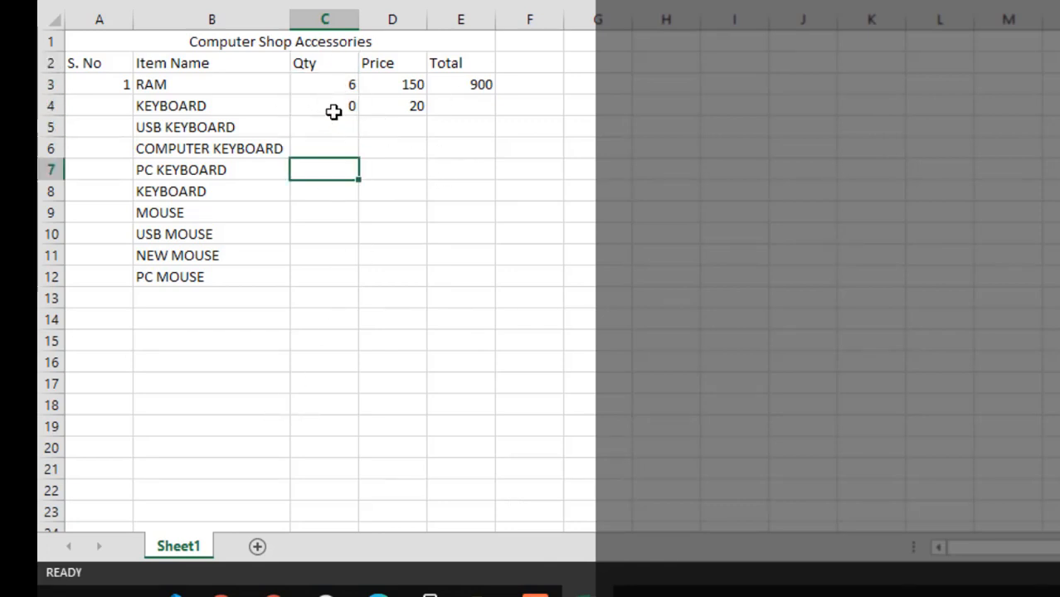
left_click_drag(333, 83, 319, 272)
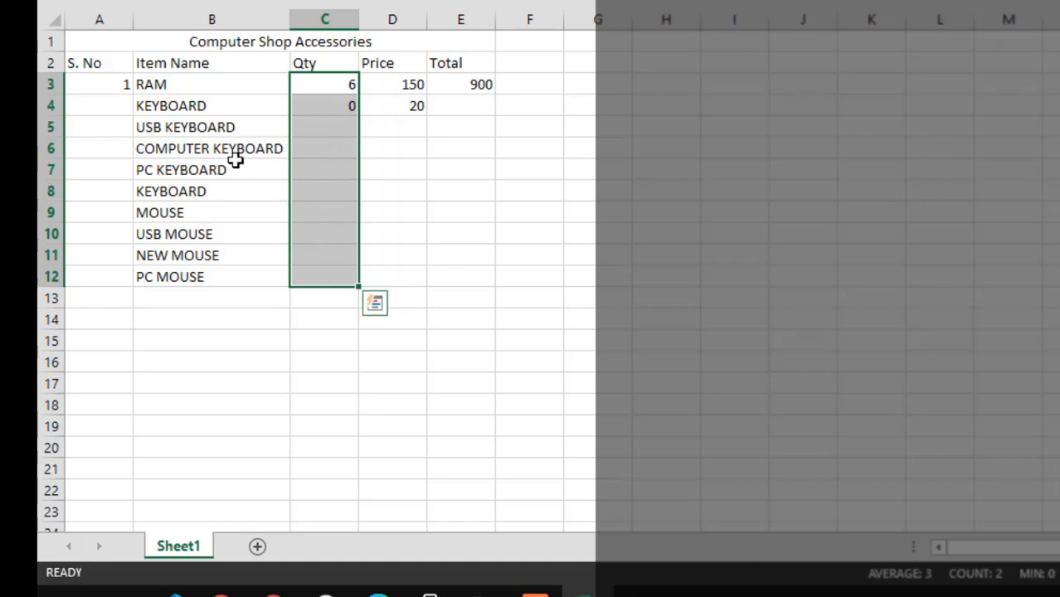
Clear all sample entries beneath the table headers in A3:E12
left_click(118, 86)
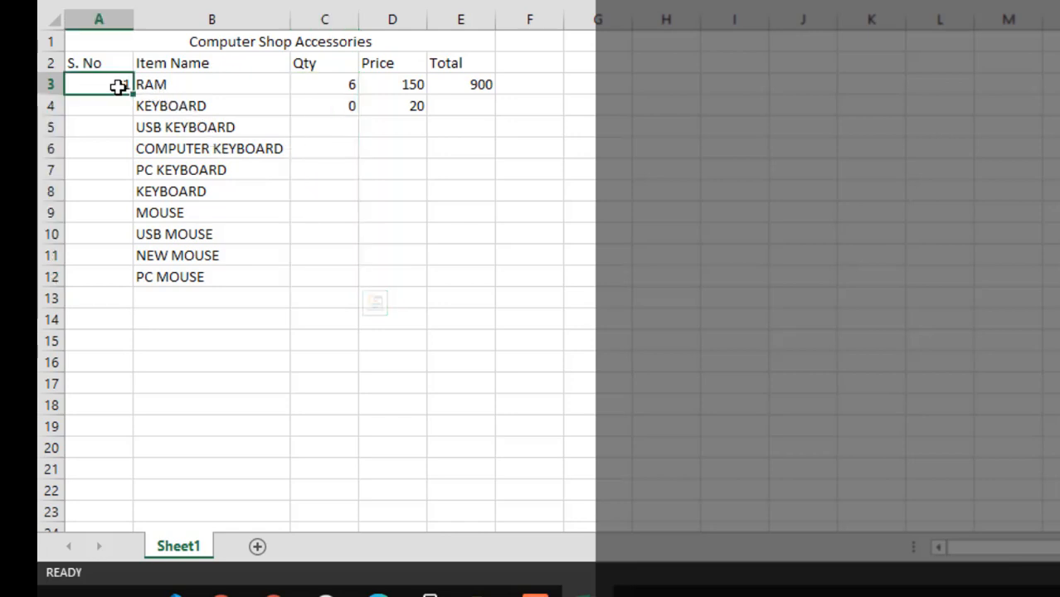
left_click(488, 277)
left_click_drag(121, 87, 474, 284)
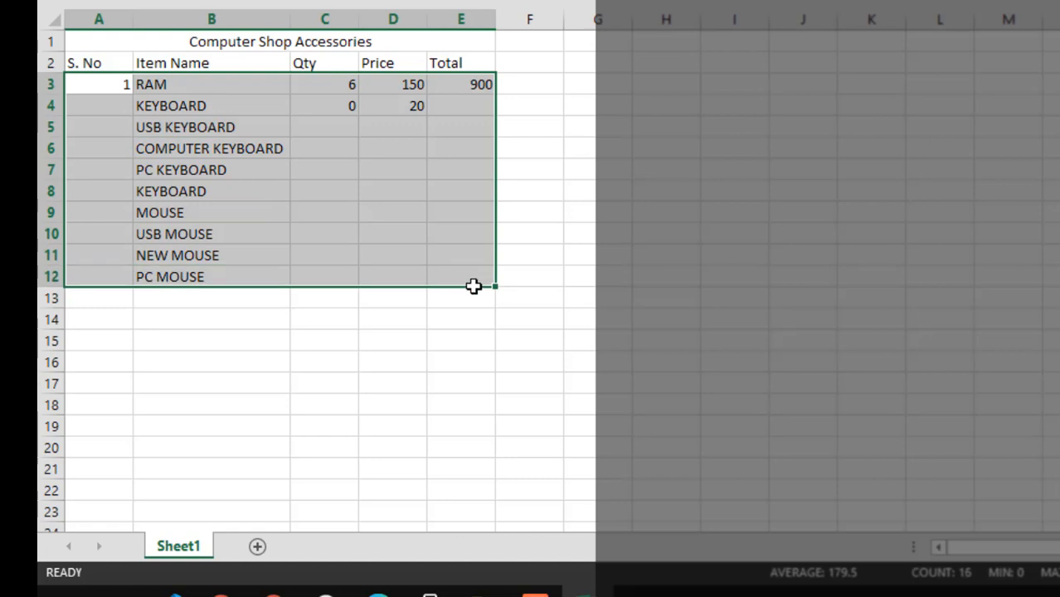
key("Delete")
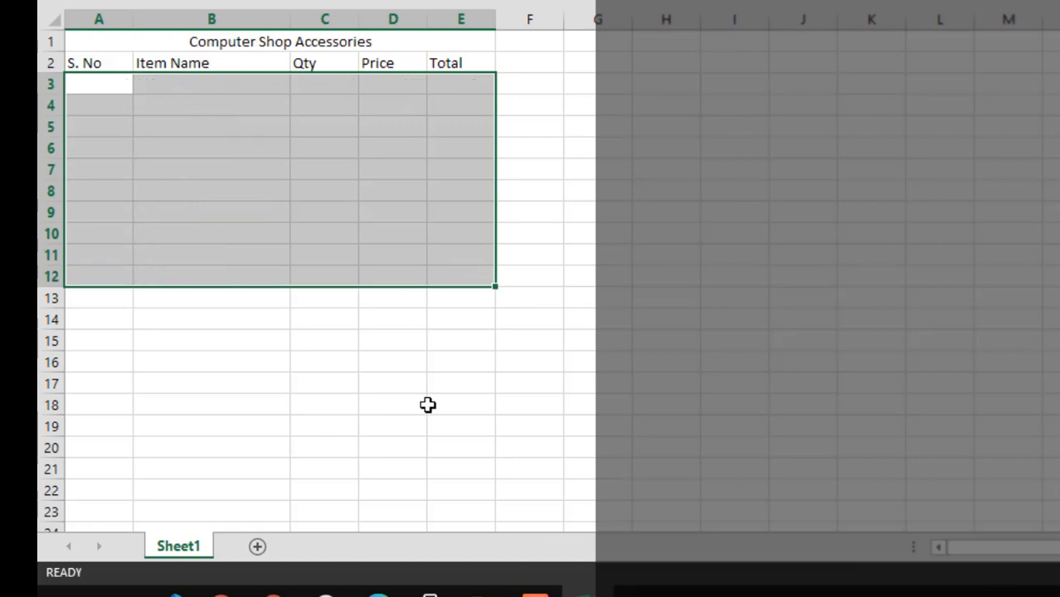
left_click_drag(430, 404, 391, 405)
Rename the worksheet Sheet1 as Sell Sheet
double_click(159, 547)
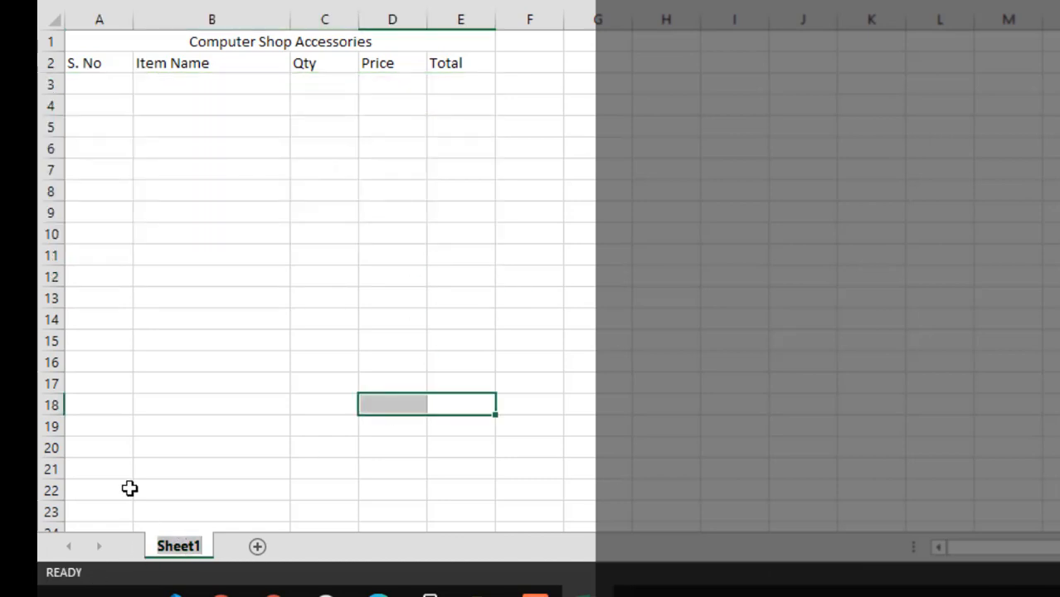
type("Sell")
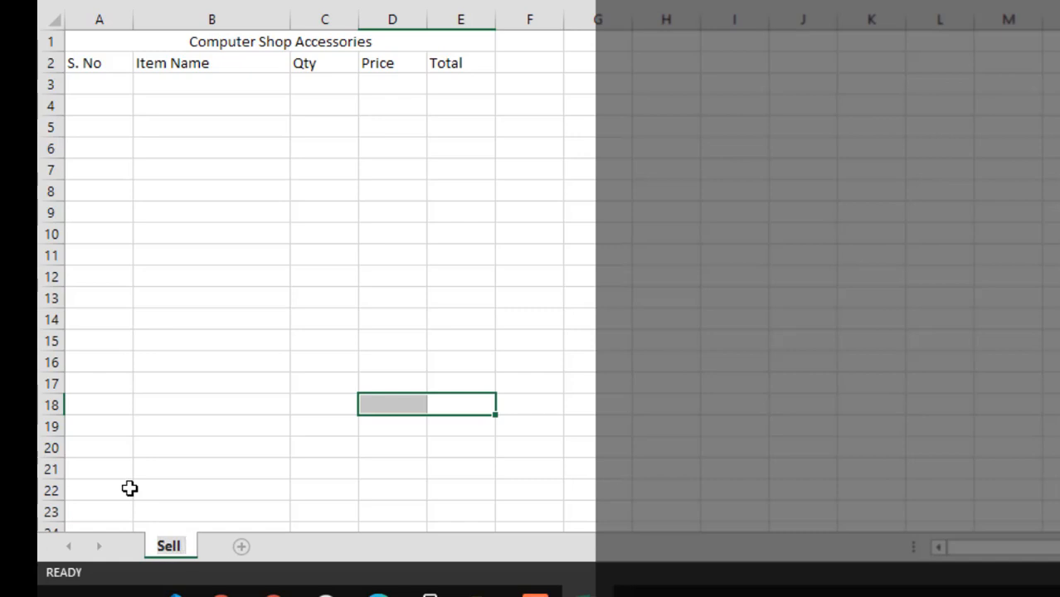
type(" Sheet")
key("Return")
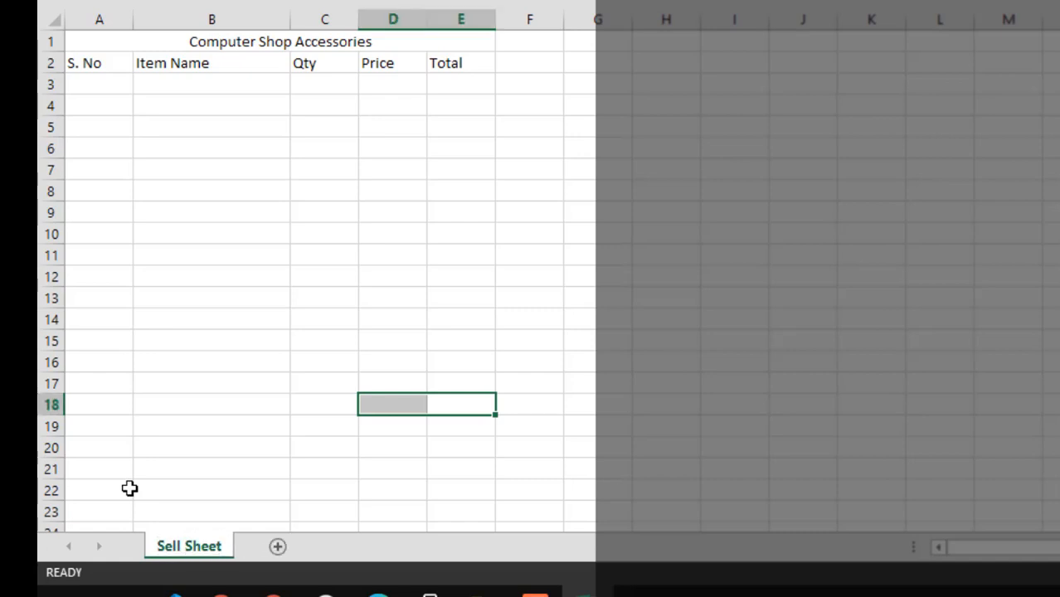
Bold the column headers in A2:E2 and enlarge the font of the merged Computer Shop Accessories title by three size increments
left_click_drag(110, 62, 452, 62)
key("ctrl+b")
left_click(386, 43)
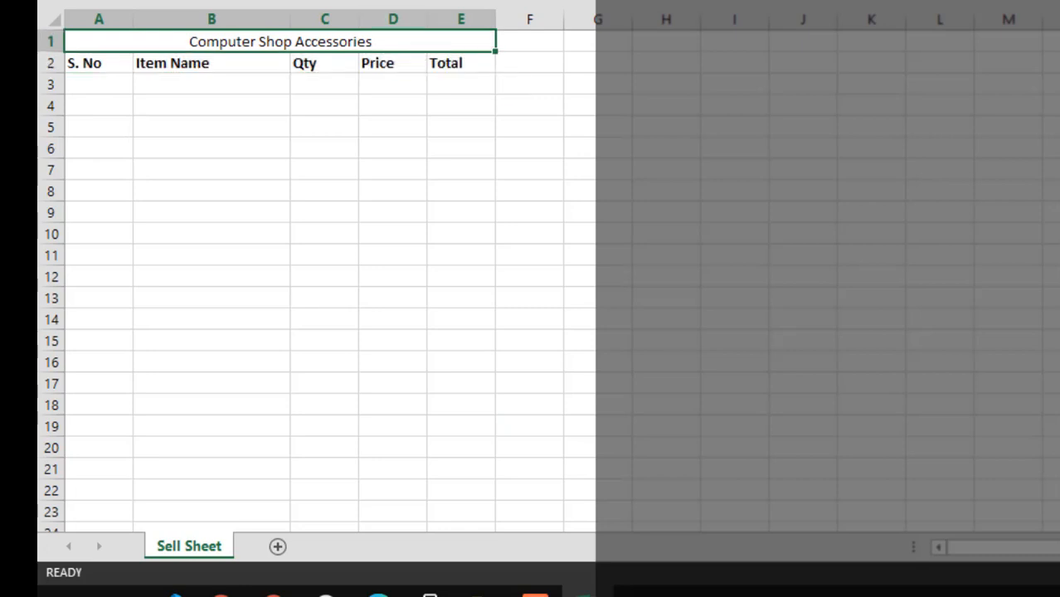
key("ctrl+shift+period")
key("ctrl+shift+period")
key("ctrl+shift+period")
key("ctrl+shift+period")
key("ctrl+shift+period")
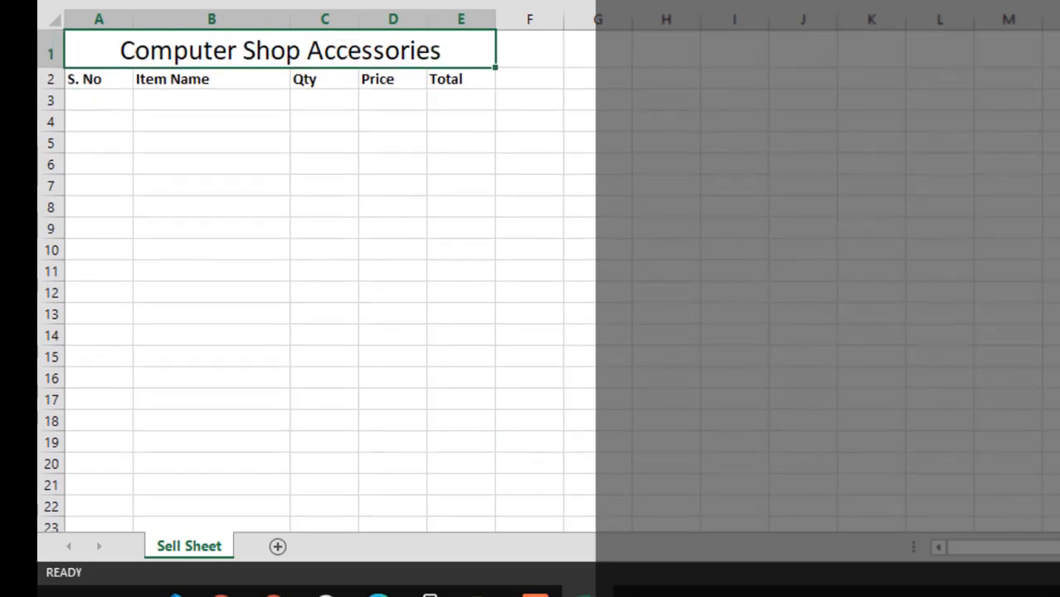
Bold the merged title in row 1 and fill its cell with yellow
key("ctrl+b")
key("alt+h")
key("h")
key("Return")
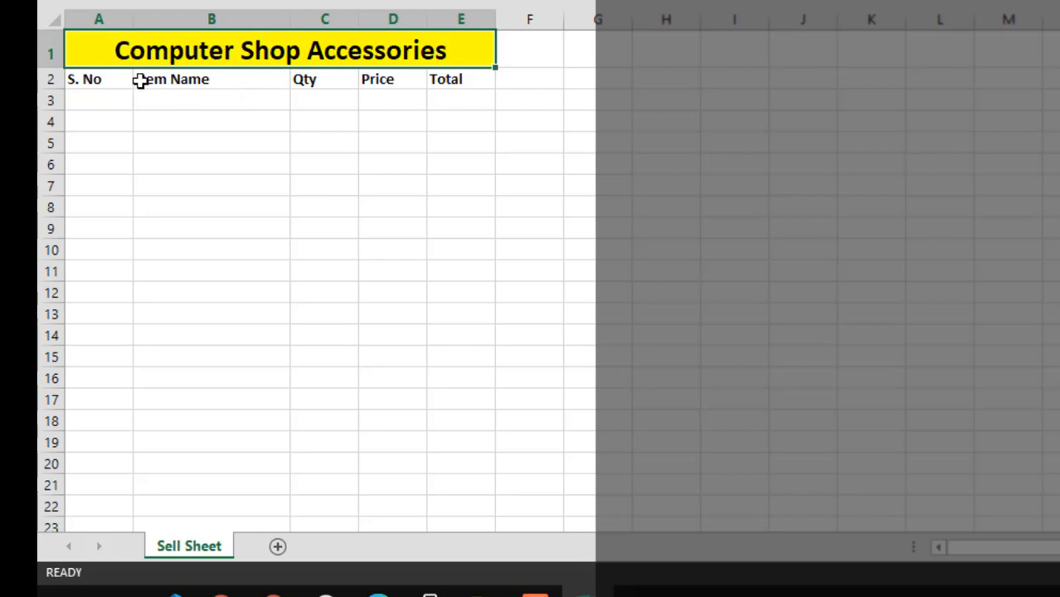
Fill the header cells A2:E2 with yellow
left_click_drag(105, 79, 435, 81)
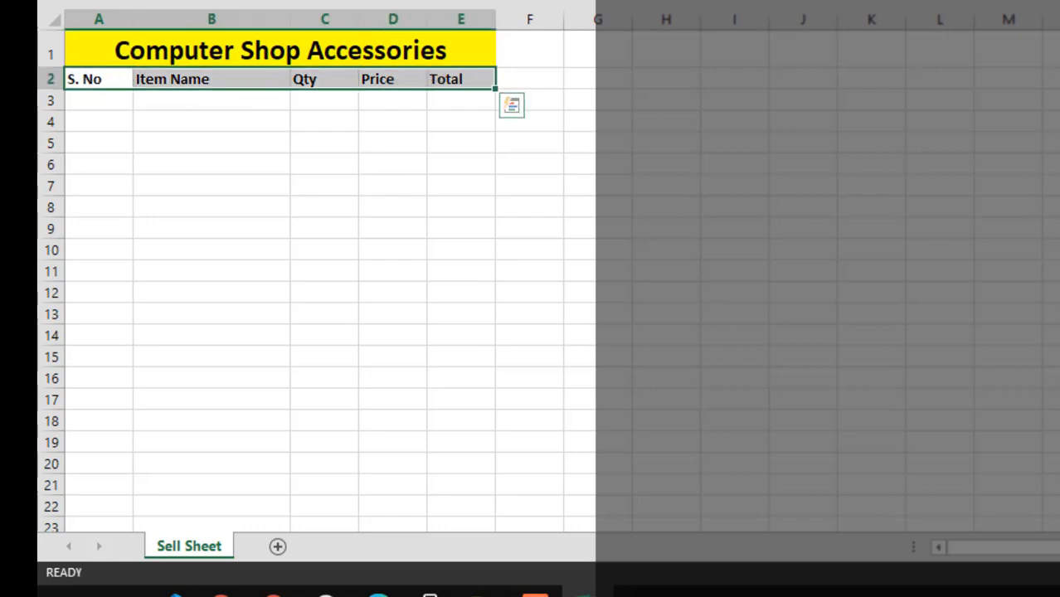
key("alt+h")
key("h")
key("Return")
Apply all borders to the table from the merged title through row 19 in columns A to E
left_click(94, 103)
left_click_drag(144, 128, 449, 424)
left_click_drag(258, 51, 444, 445)
key("alt+h")
key("b")
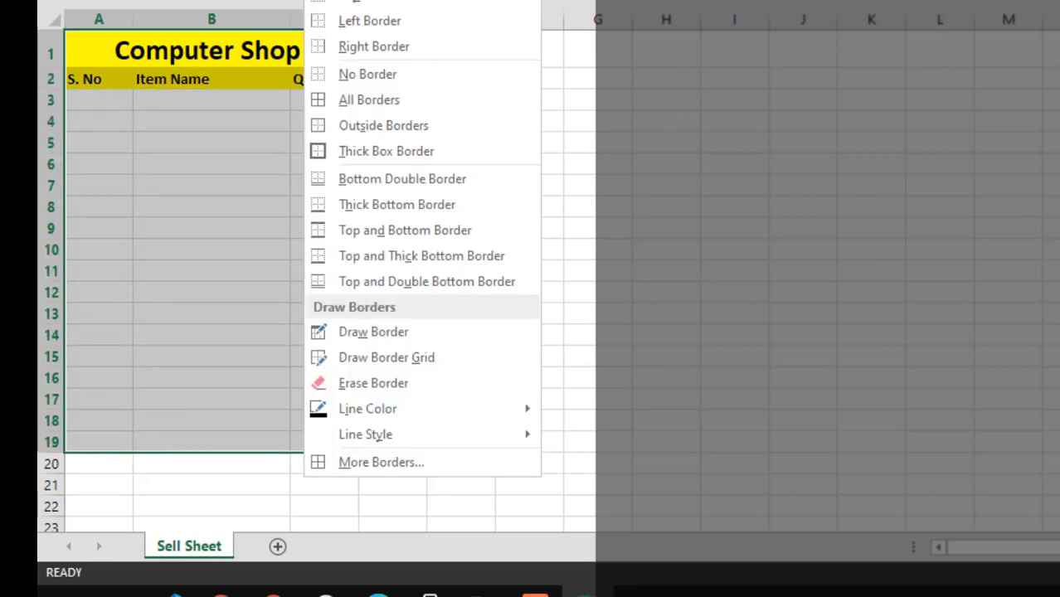
left_click(346, 105)
left_click(204, 145)
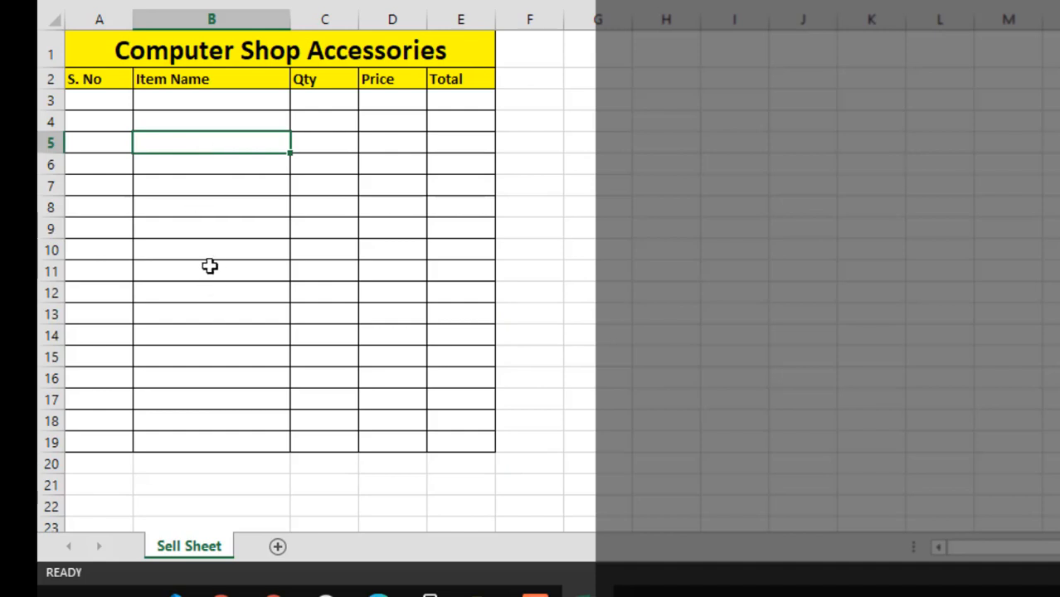
Add a new worksheet and name it Items
left_click(277, 547)
double_click(264, 549)
type("I")
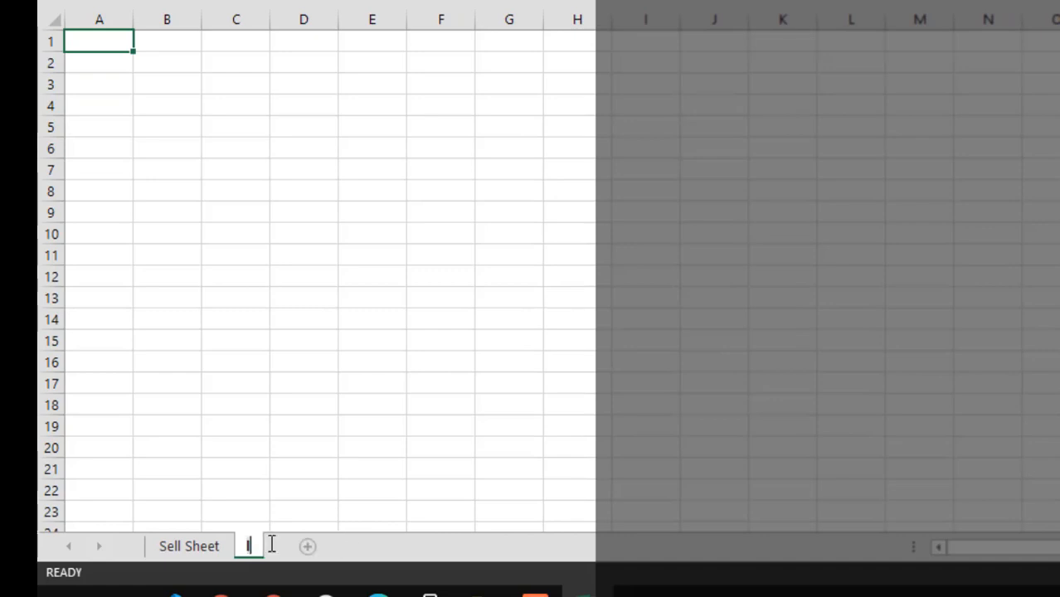
type("tems")
key("Return")
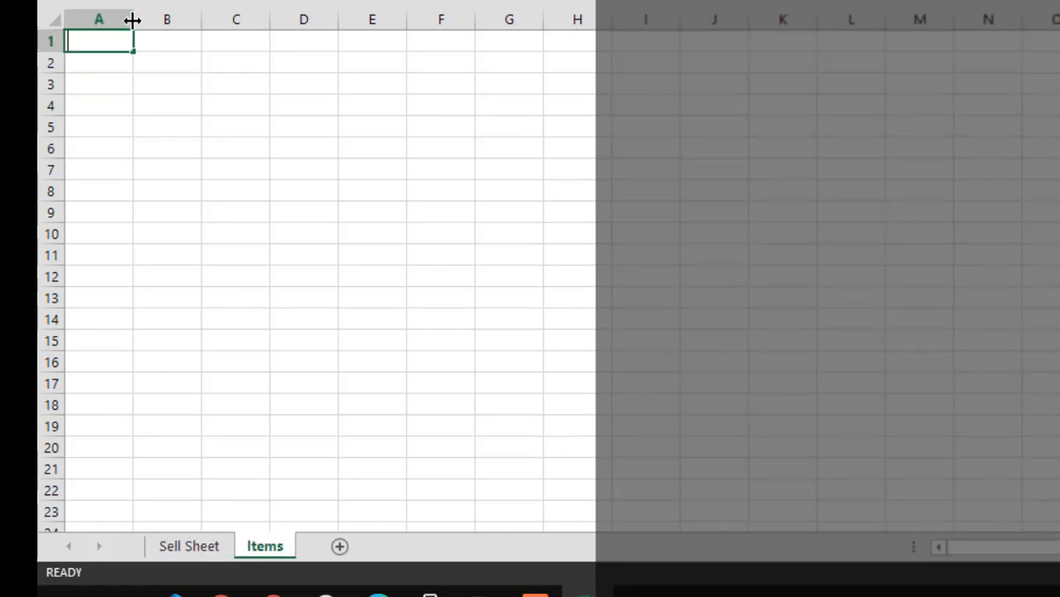
type("S. No")
key("Tab")
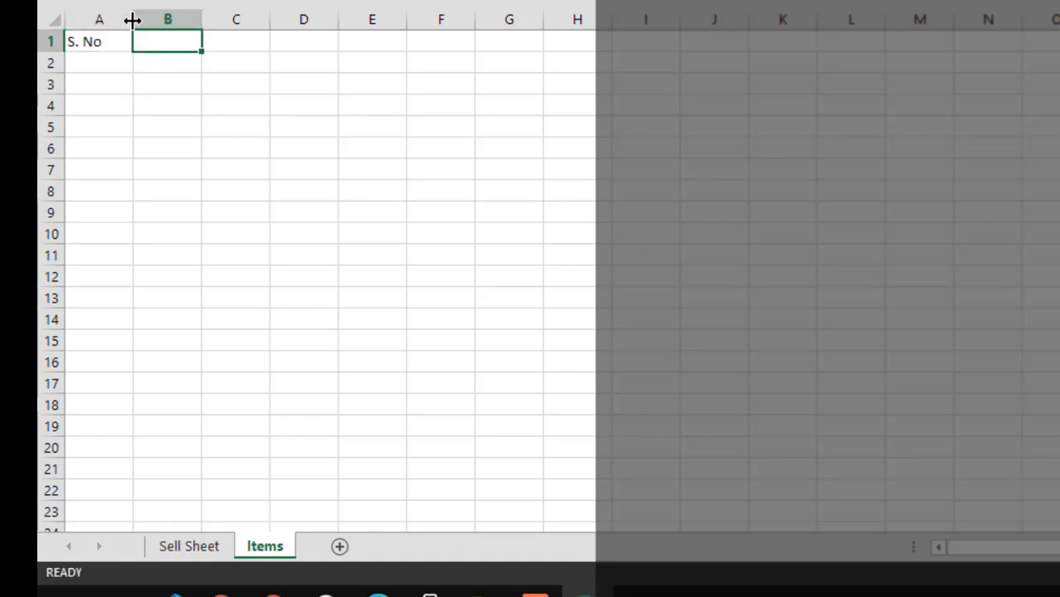
type("Item Na")
key("Escape")
key("Left")
Enter the heading Item Name in A1 and the first item, RAM, in A2 of the Items sheet
type("Item Name")
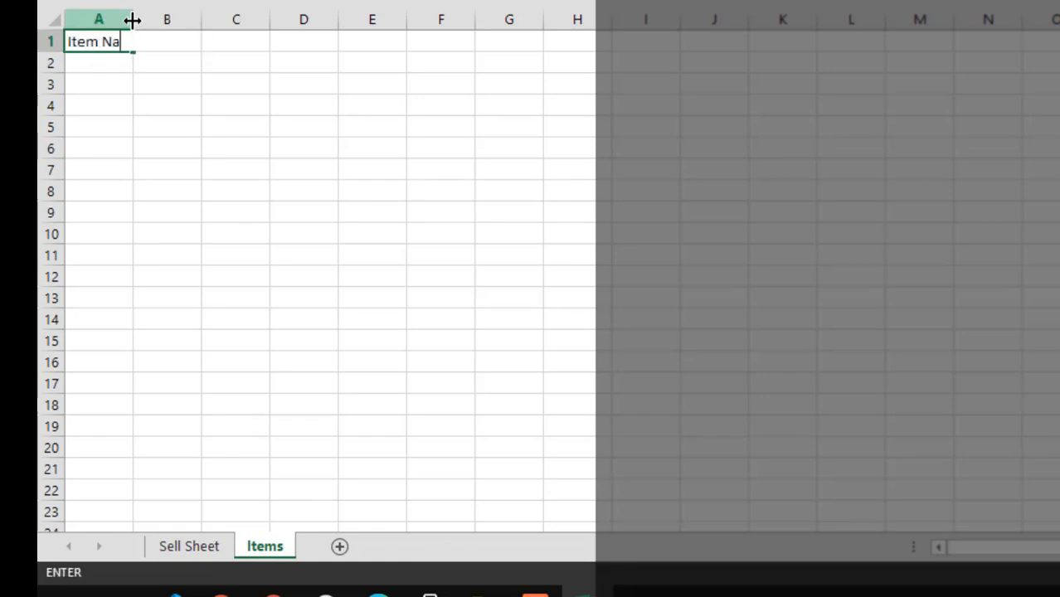
key("Return")
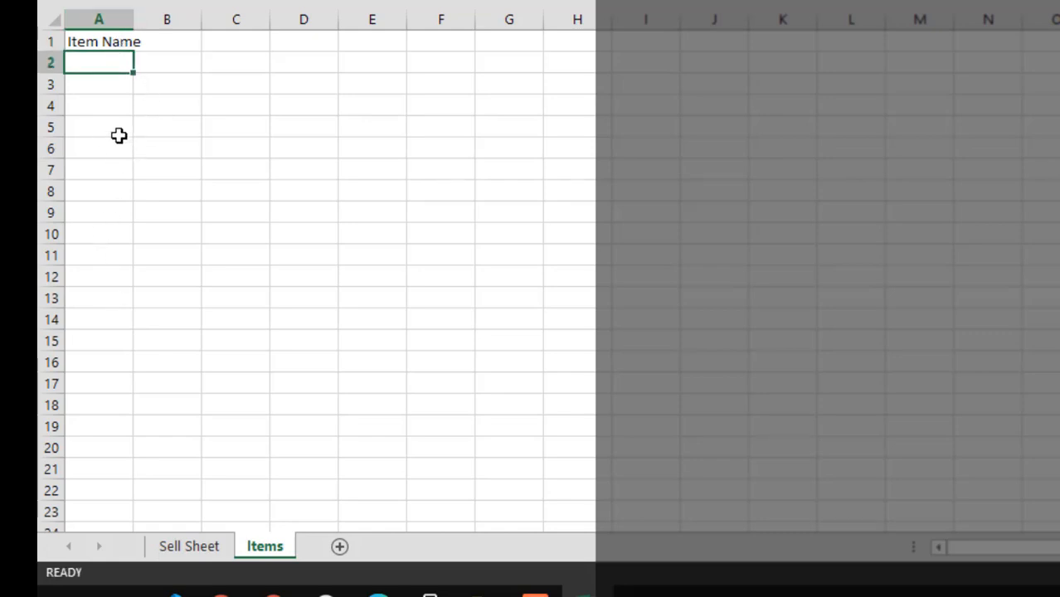
type("ram")
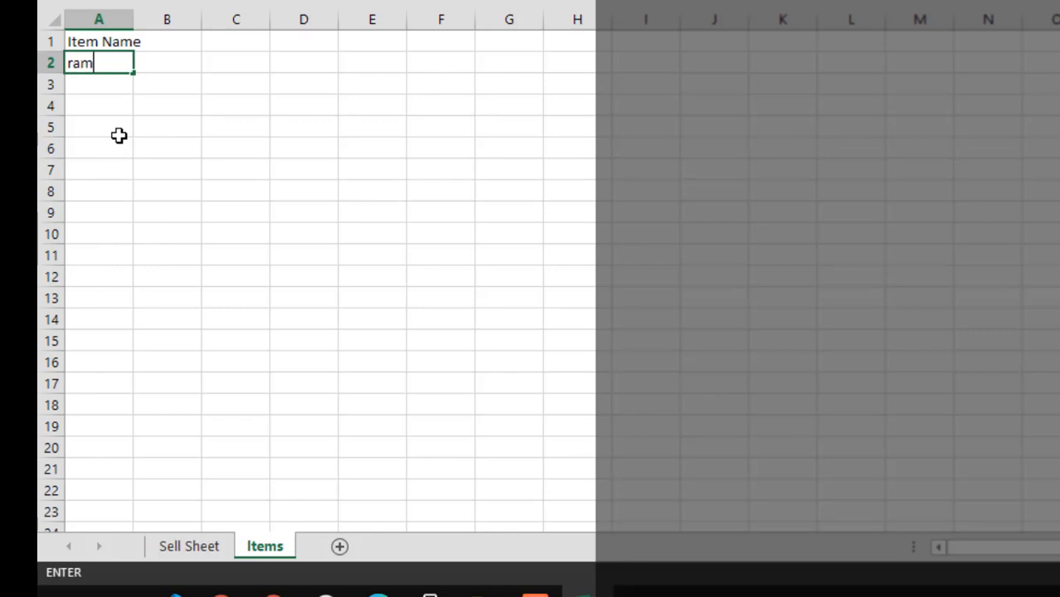
type("RAM")
key("Return")
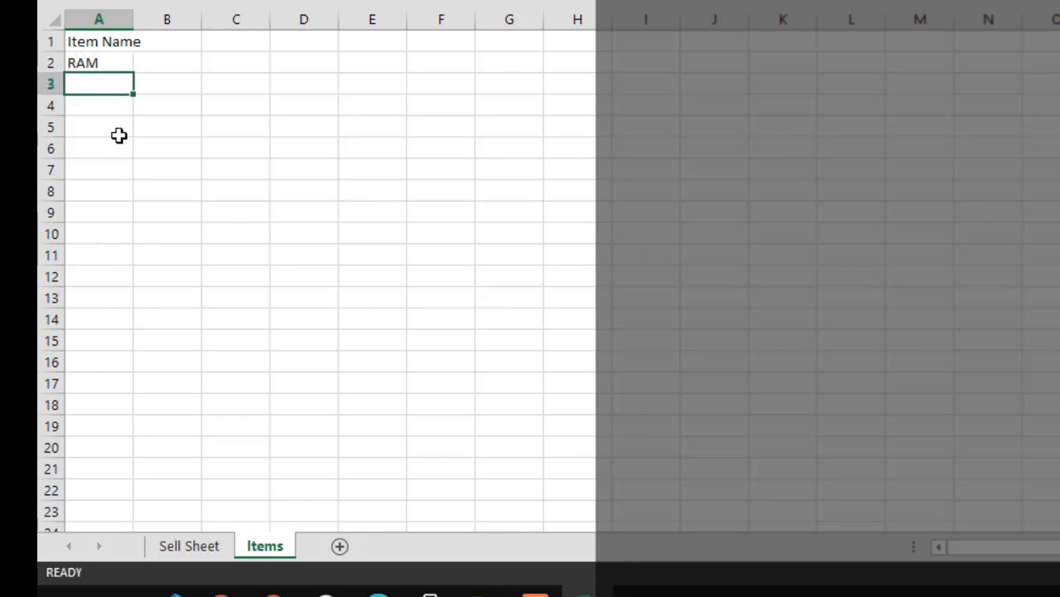
Add Keyboard and Mouse to the item list in A3 and A4
type("Keyb")
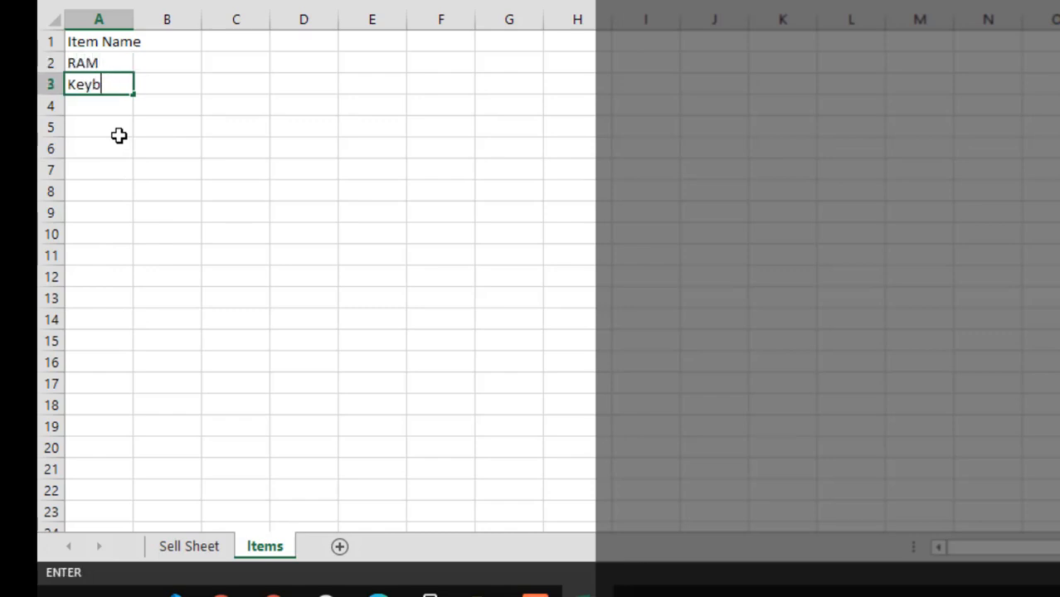
type("oa")
key("BackSpace")
type("oard")
key("Return")
type("Mouse")
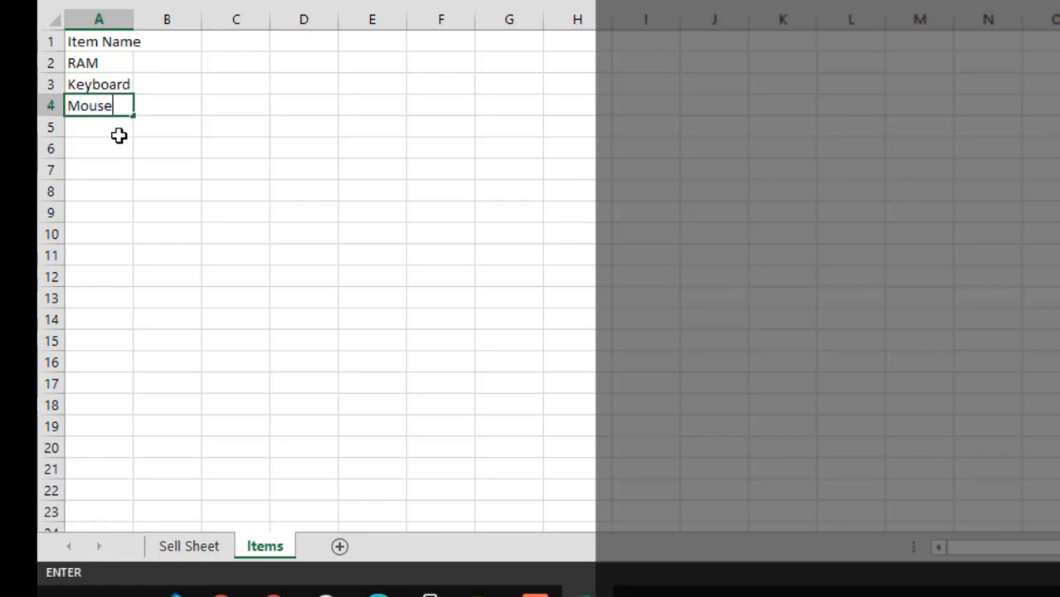
key("Return")
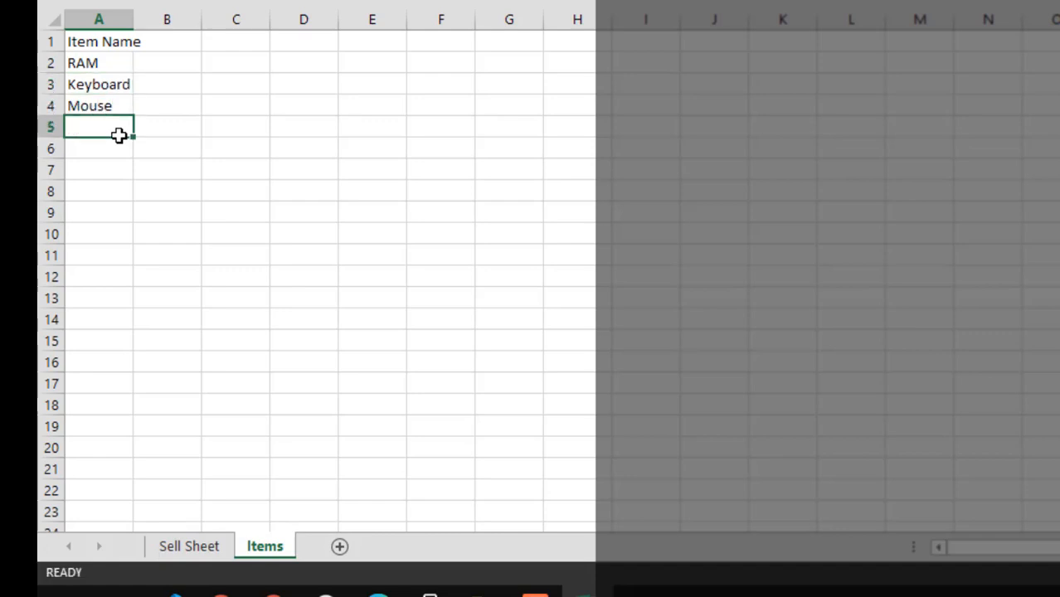
Add Speakers and USB to the item list in A5 and A6
type("Speakers")
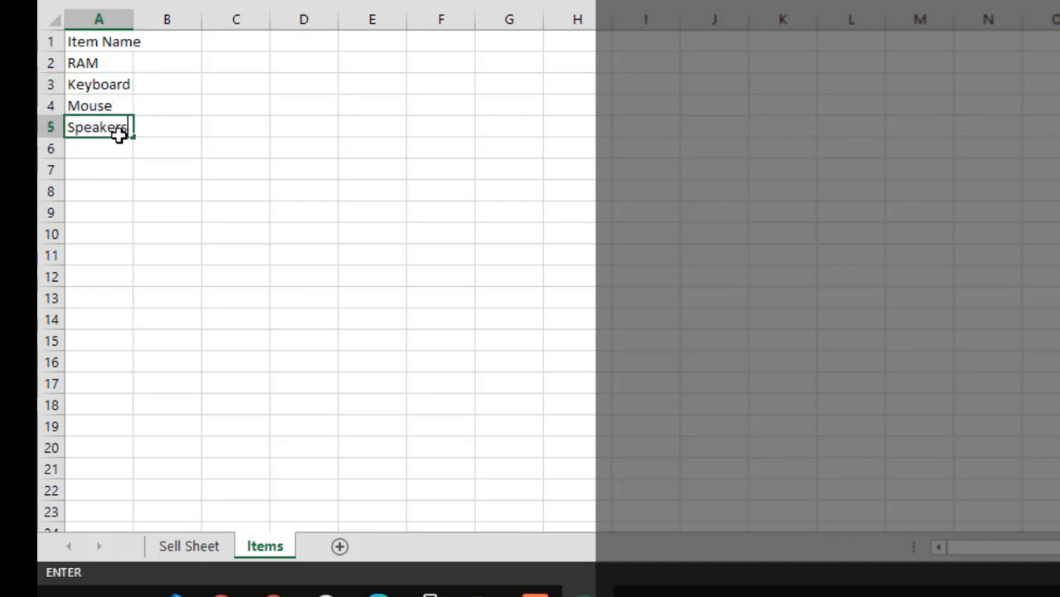
key("Return")
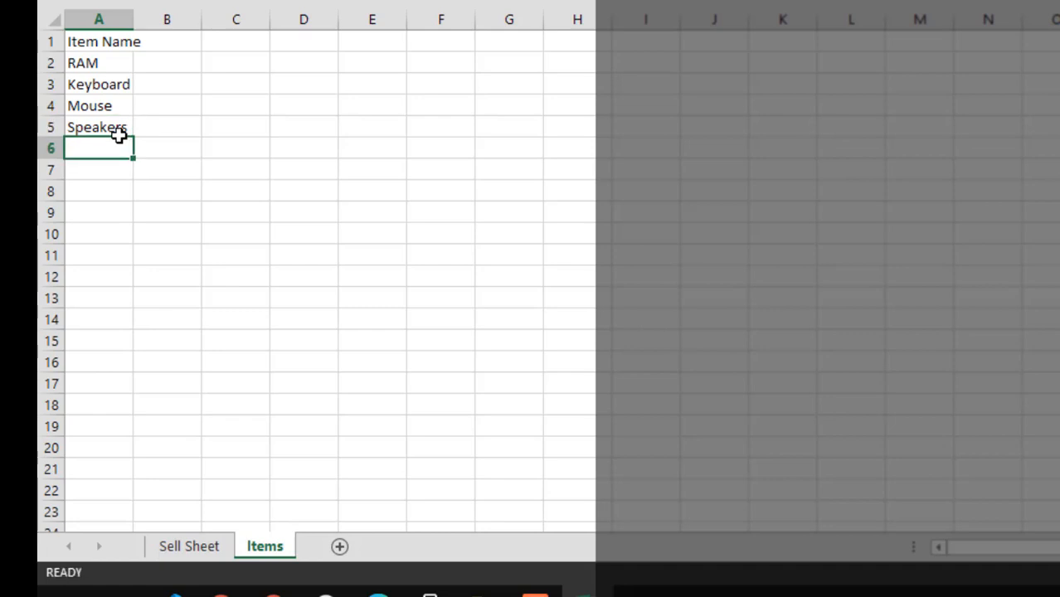
type("S")
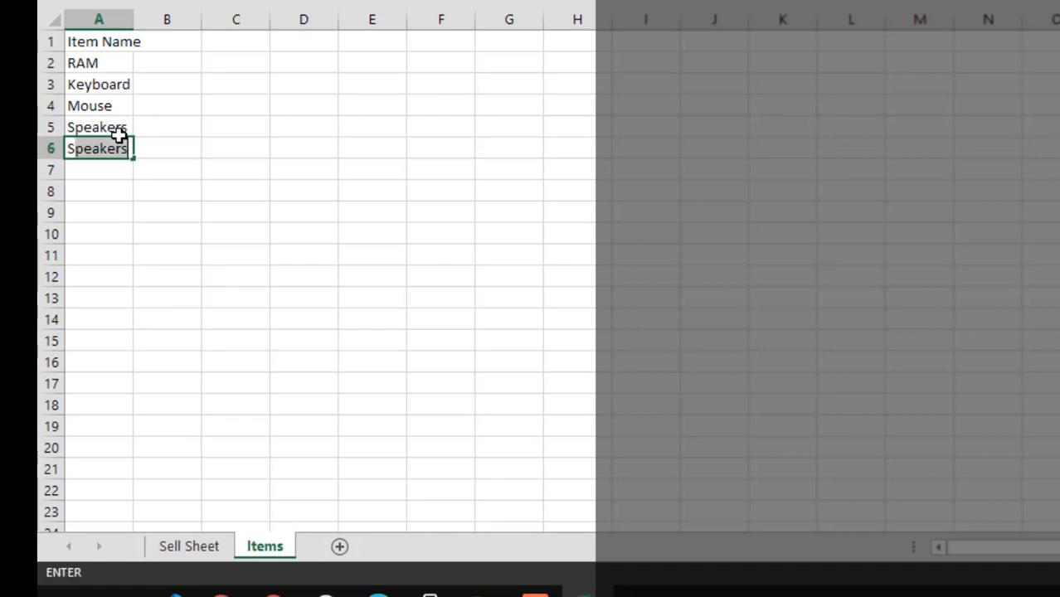
key("BackSpace")
key("BackSpace")
type("USB")
key("Return")
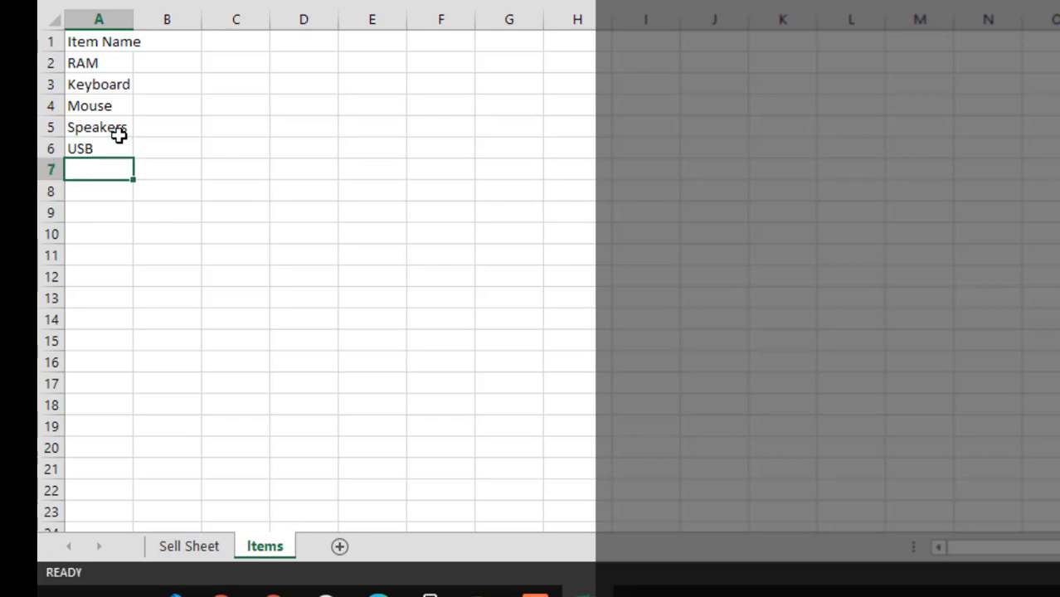
Add Monitor, Motherboard and Wifi Dongle to the item list in A7:A9
type("Monitor")
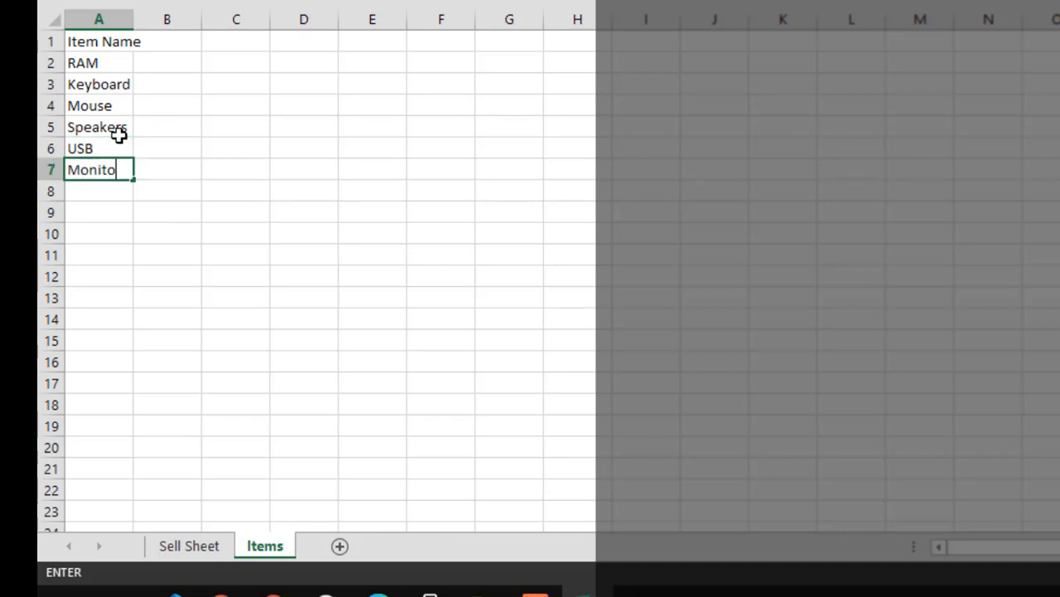
key("Return")
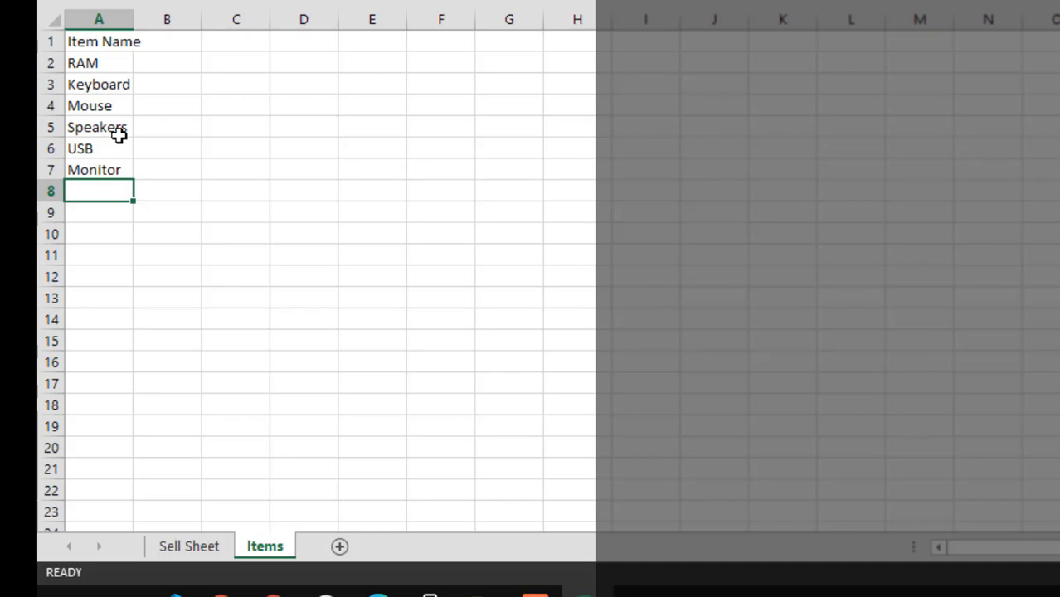
type("Motherboard")
key("Return")
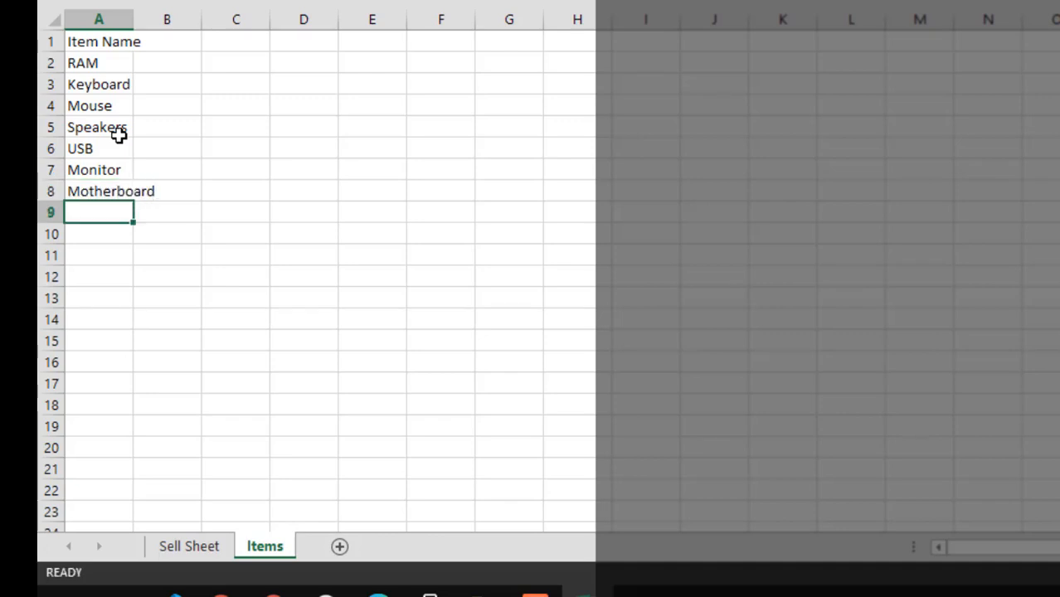
type("Wifi Don")
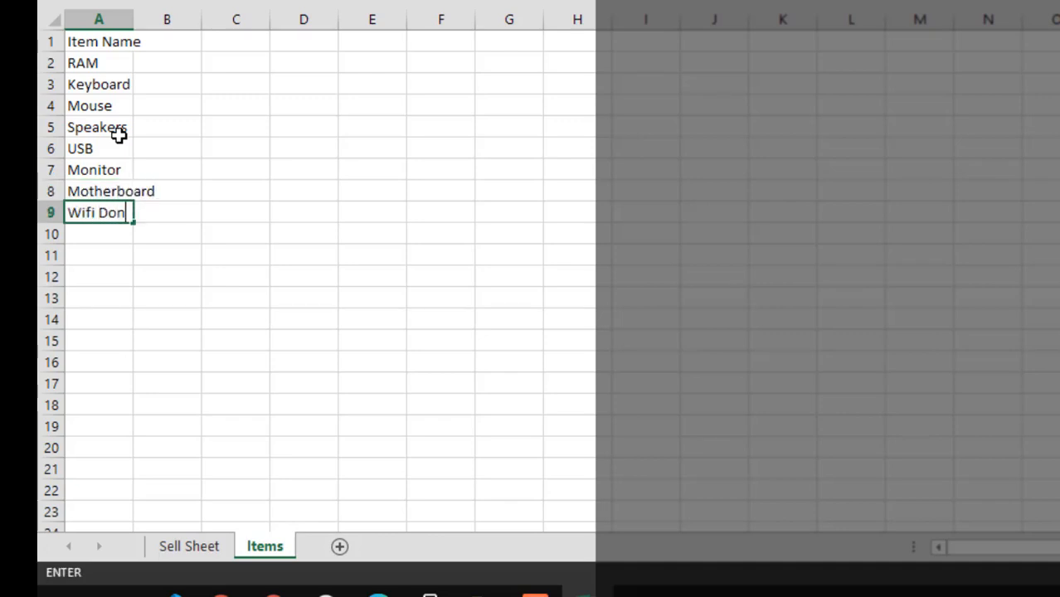
type("gle")
key("Return")
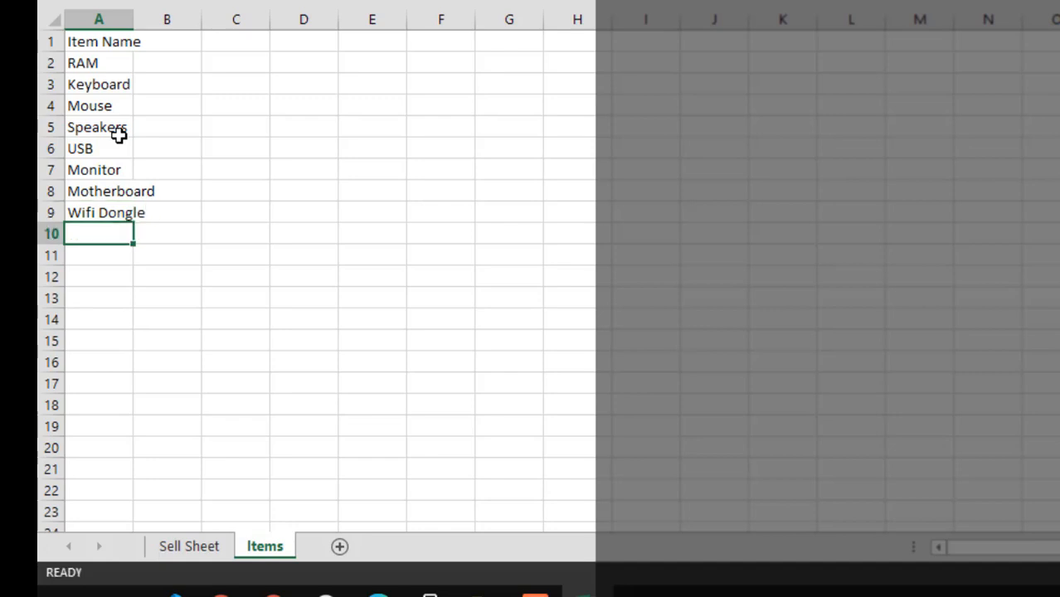
Autofit column A of the Items sheet to its longest entry
left_click(590, 595)
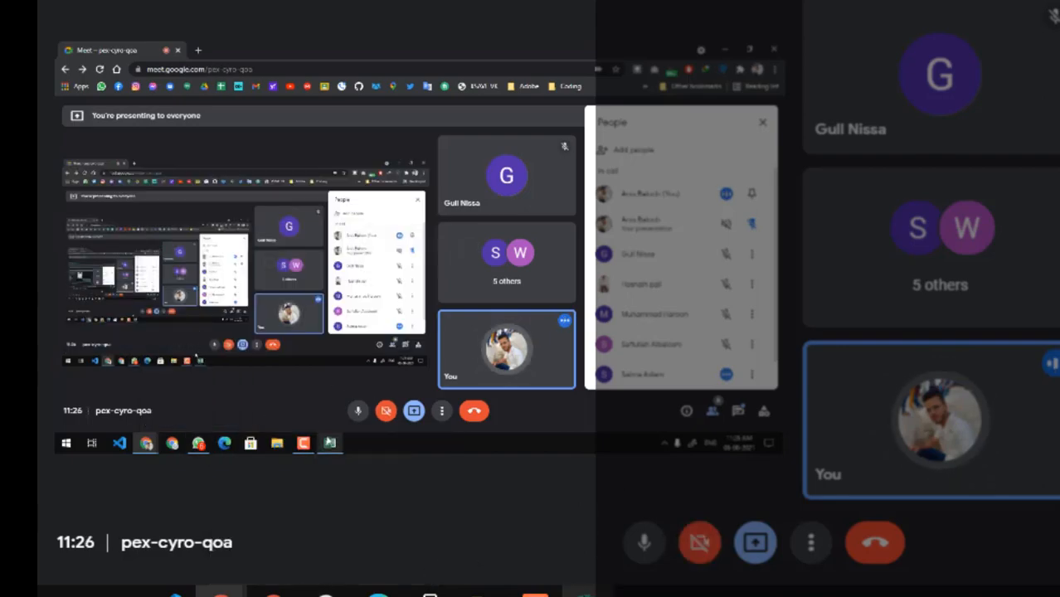
left_click(583, 593)
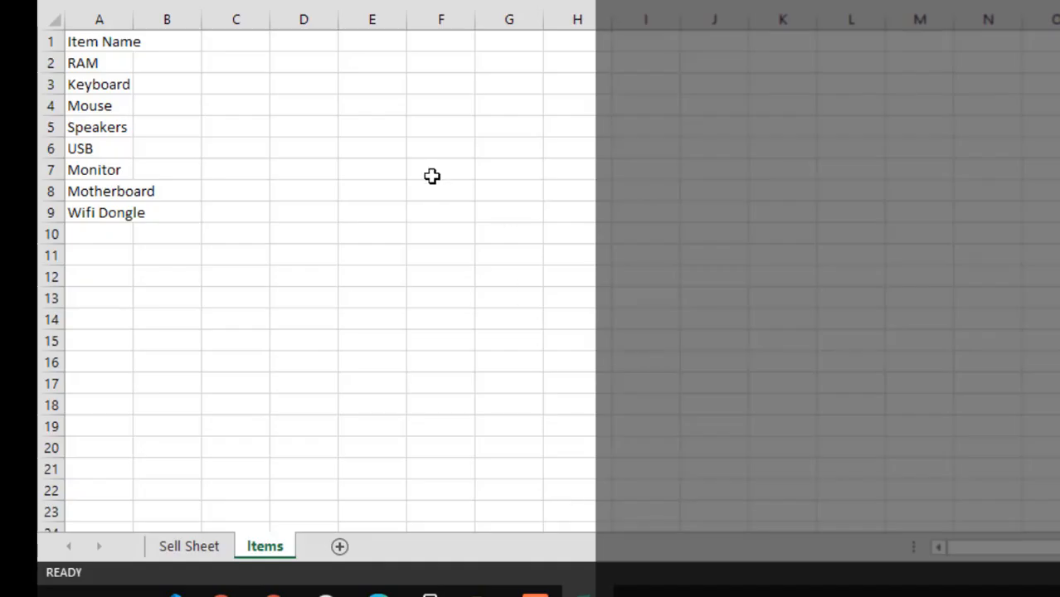
double_click(134, 8)
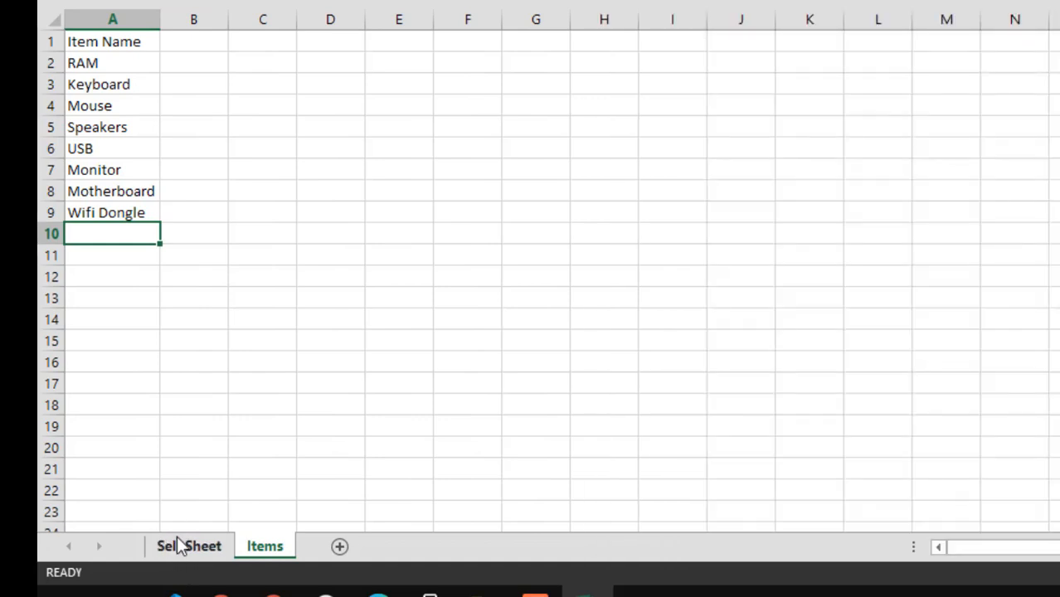
Bold the Item Name heading in A1 of the Items sheet and fill it with yellow
left_click(177, 541)
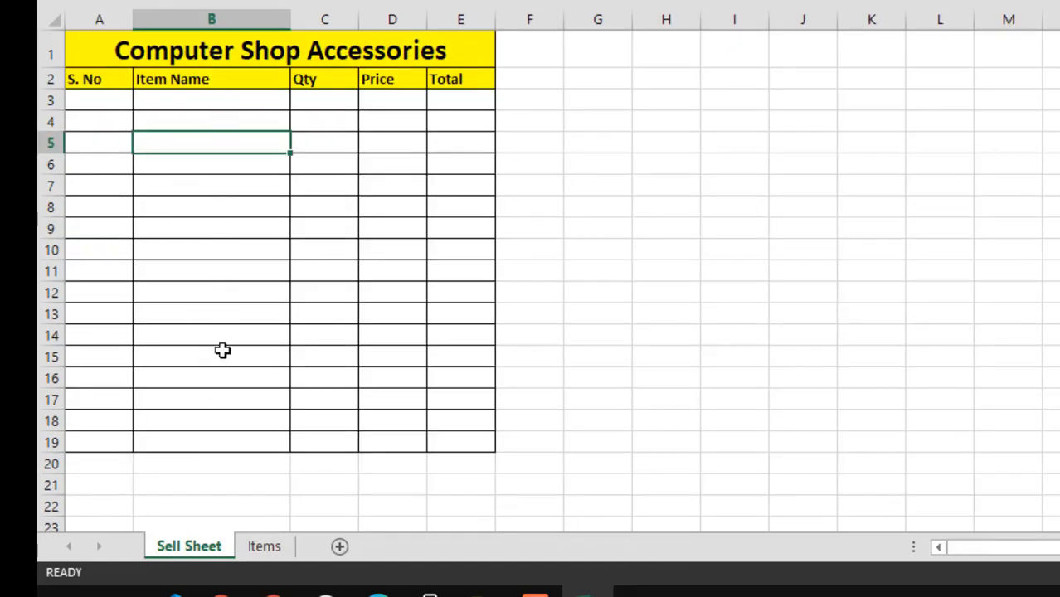
left_click(257, 554)
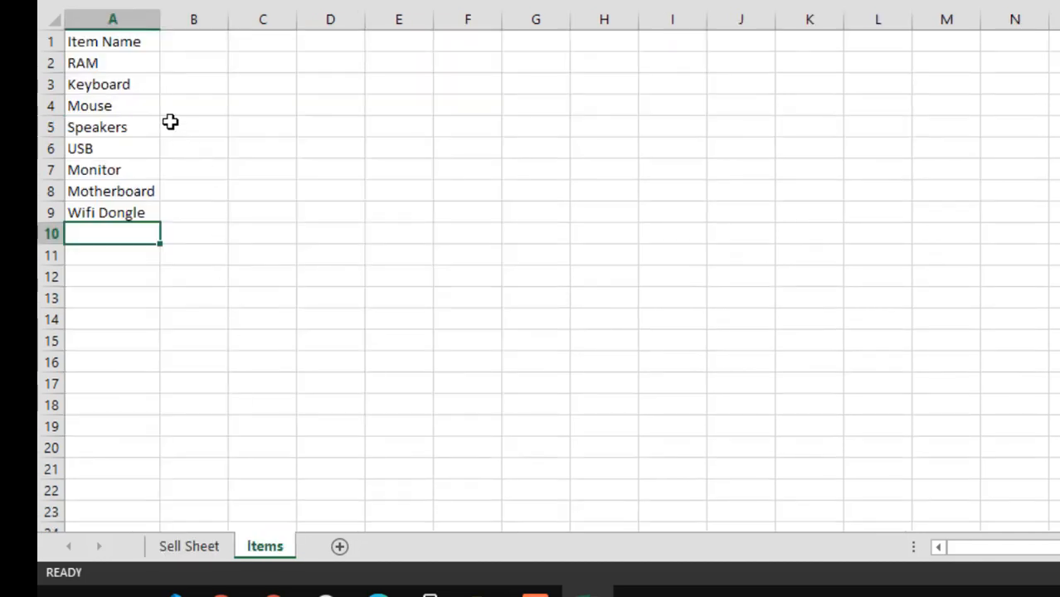
left_click(134, 41)
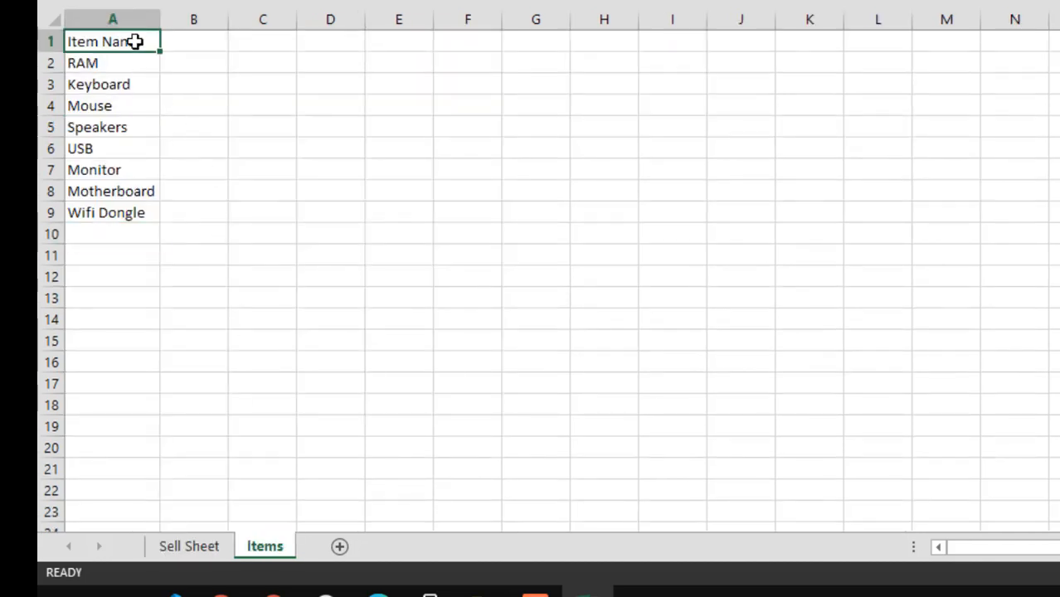
left_click(158, 0)
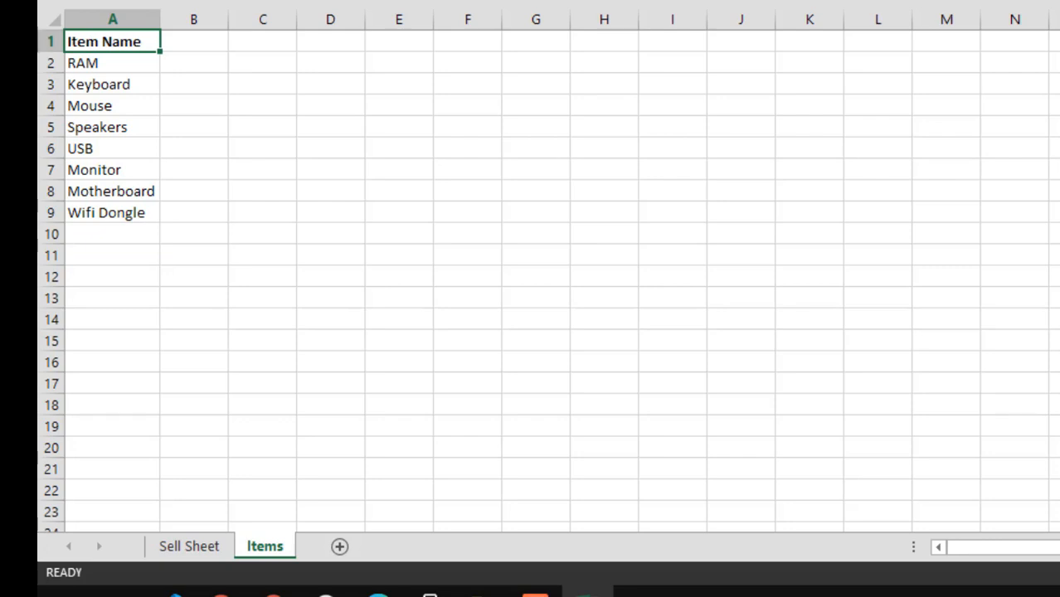
left_click(256, 0)
double_click(164, 18)
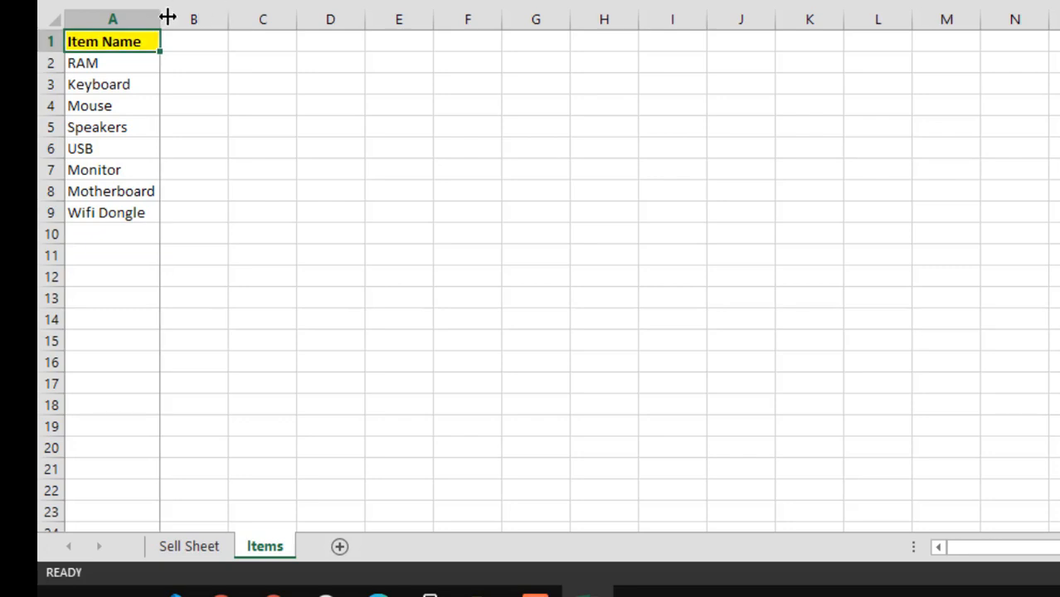
Add Wireless Mouse to the item list in A10 and autofit column A to it
left_click(129, 237)
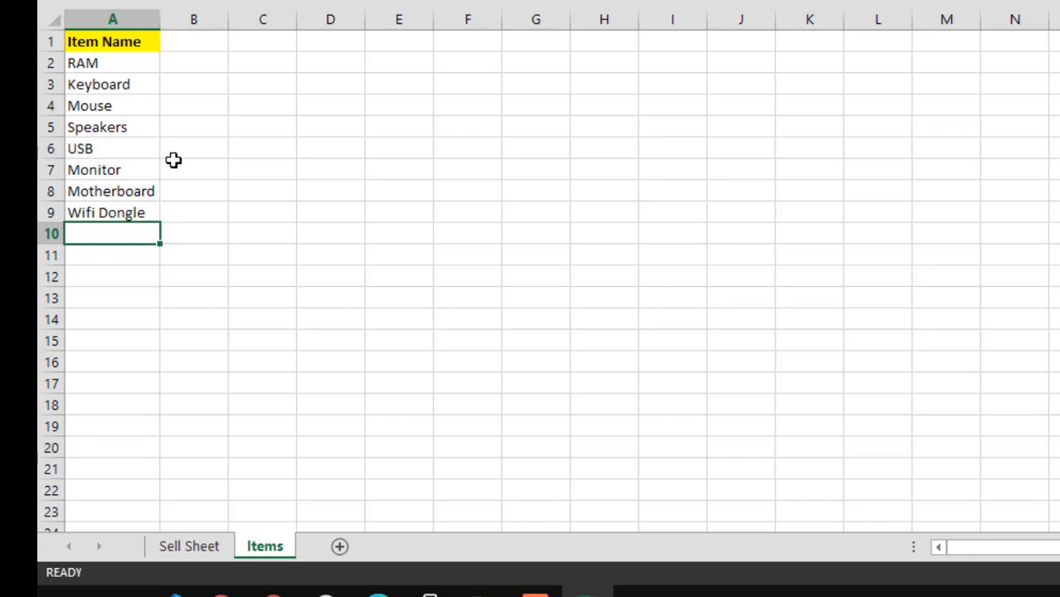
type("Wireliess")
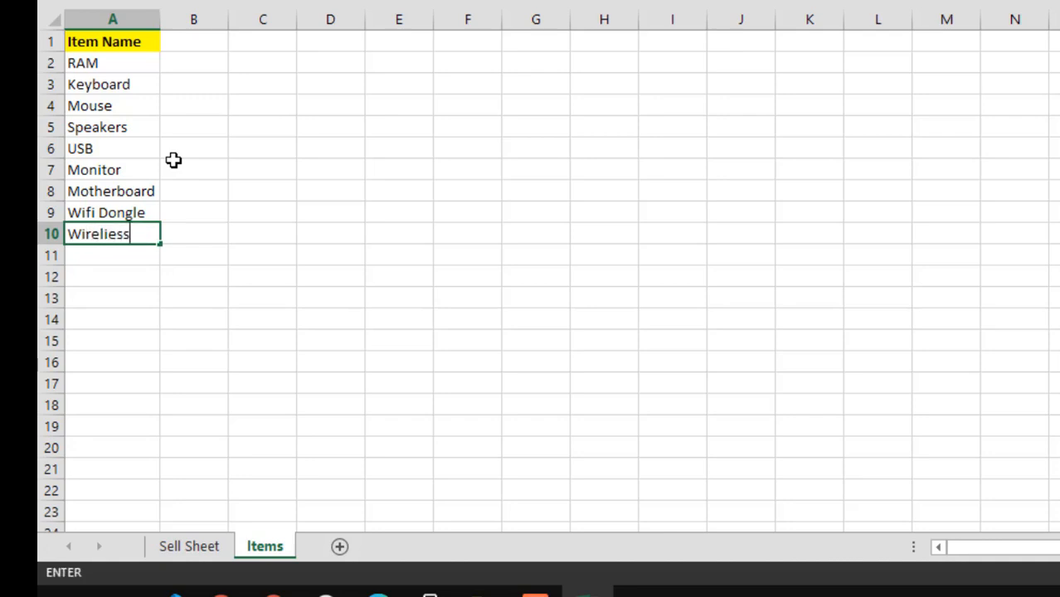
key("BackSpace")
key("BackSpace")
key("BackSpace")
key("BackSpace")
type("ess Mouse")
key("Return")
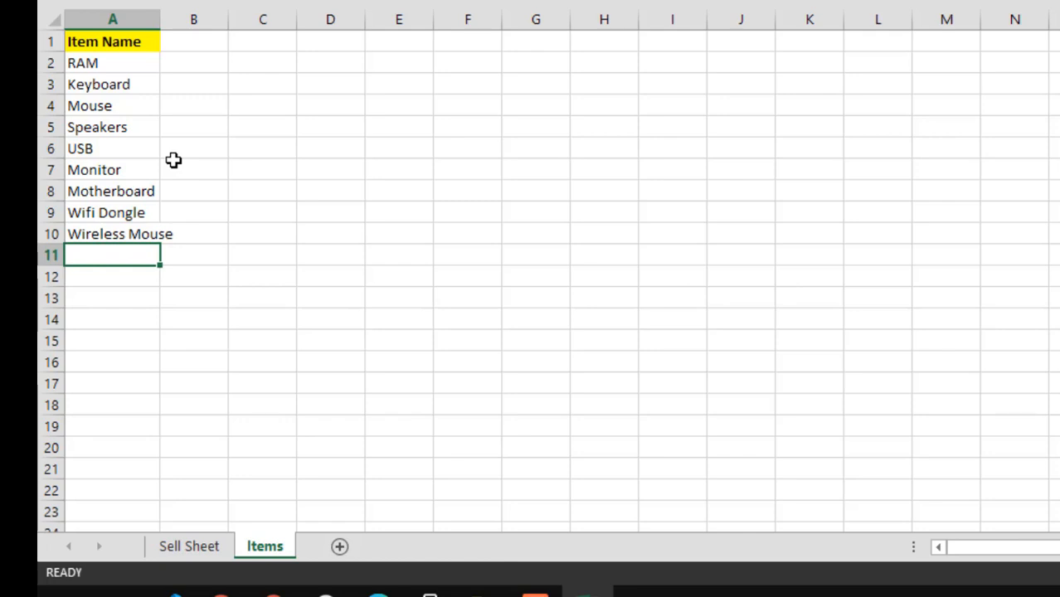
double_click(161, 19)
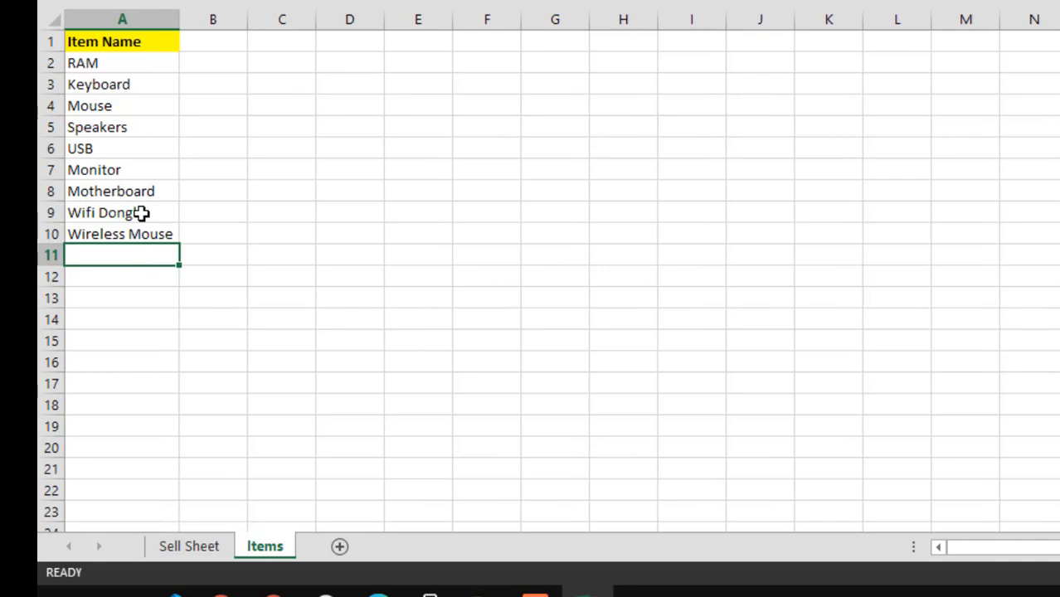
Add A4Tech Keyboard to the item list in A11 and widen column A to fit it
type("1")
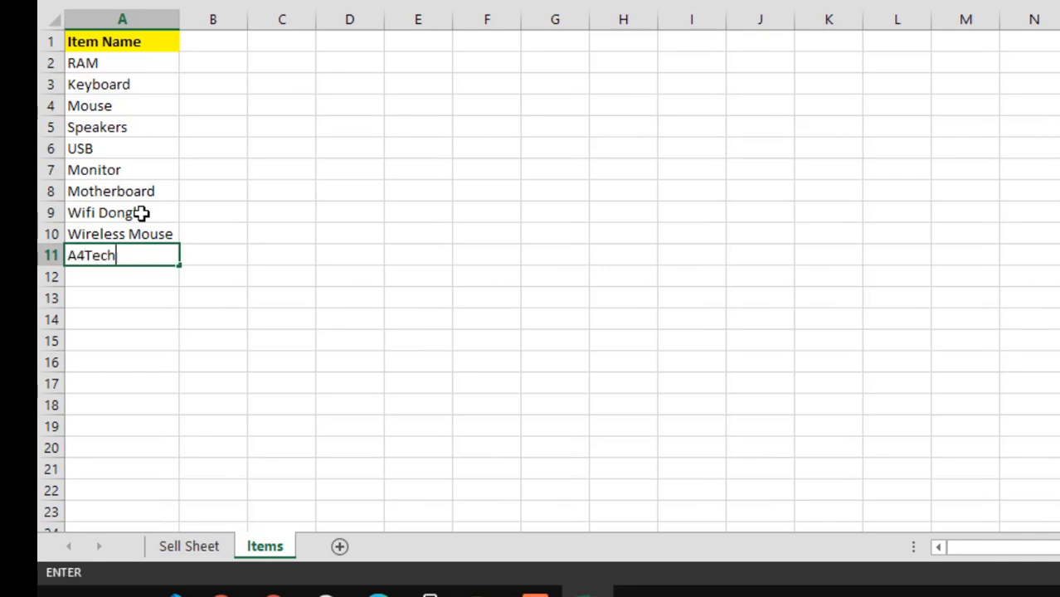
type("4Tech Keyboard")
key("Return")
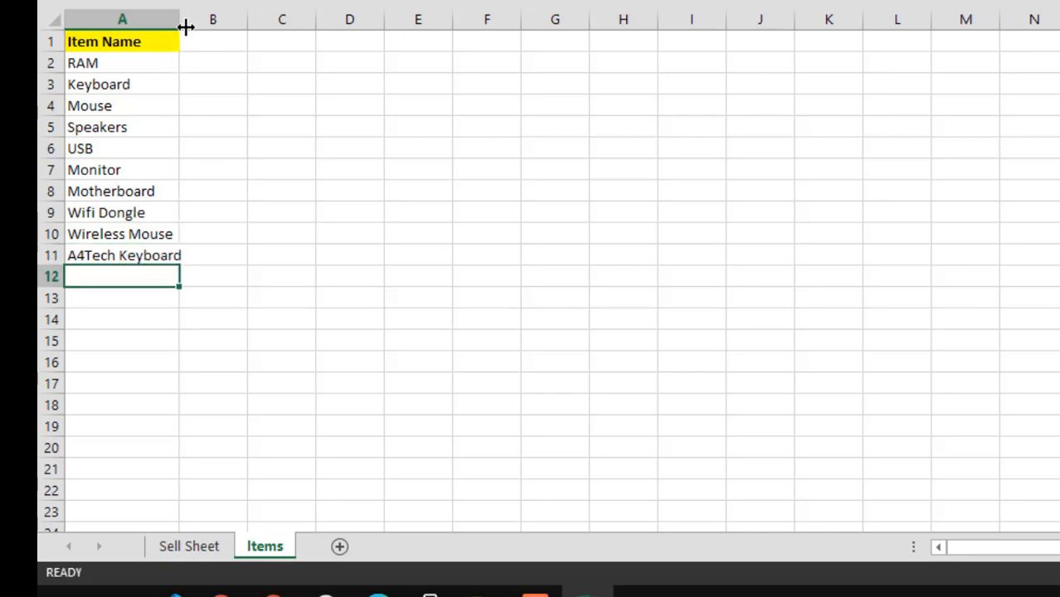
left_click_drag(181, 24, 193, 30)
left_click(247, 154)
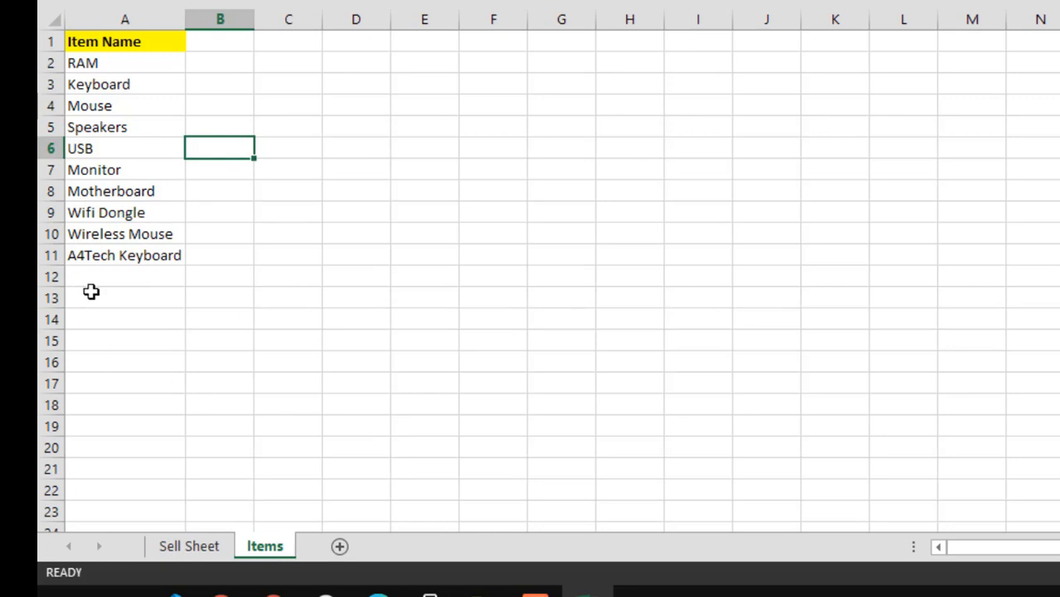
Review the item names in A2:A11 of the Items sheet and the empty Item Name cells from B3 down on the Sell Sheet
left_click(126, 279)
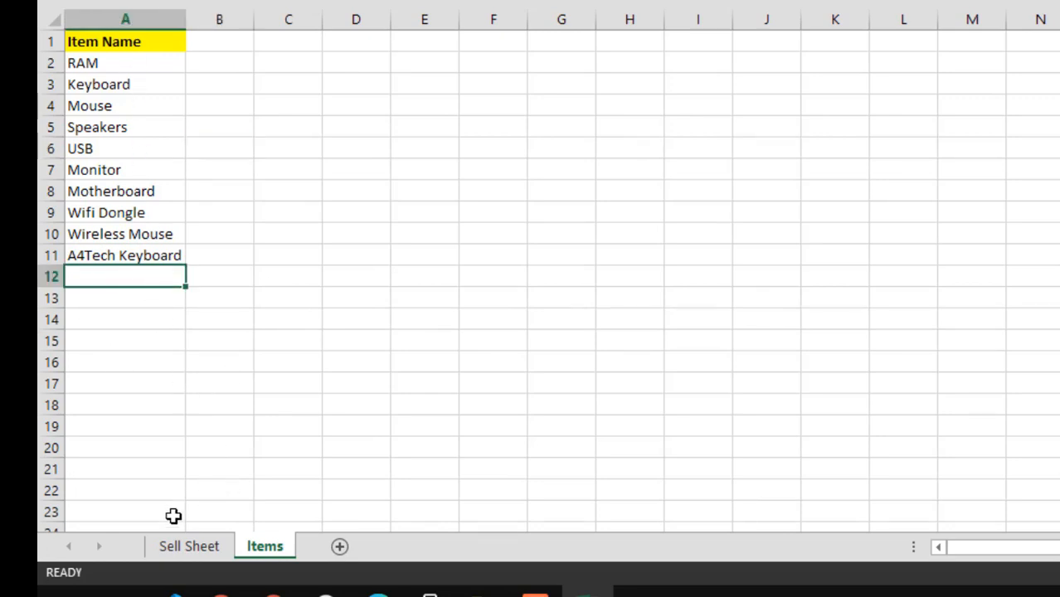
left_click(192, 544)
left_click(228, 99)
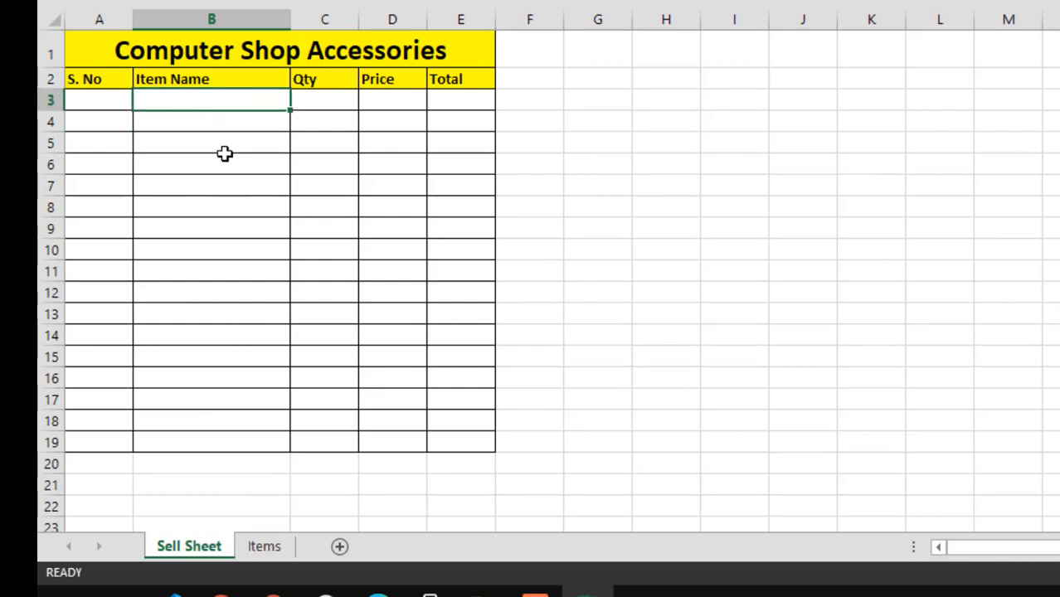
left_click(262, 547)
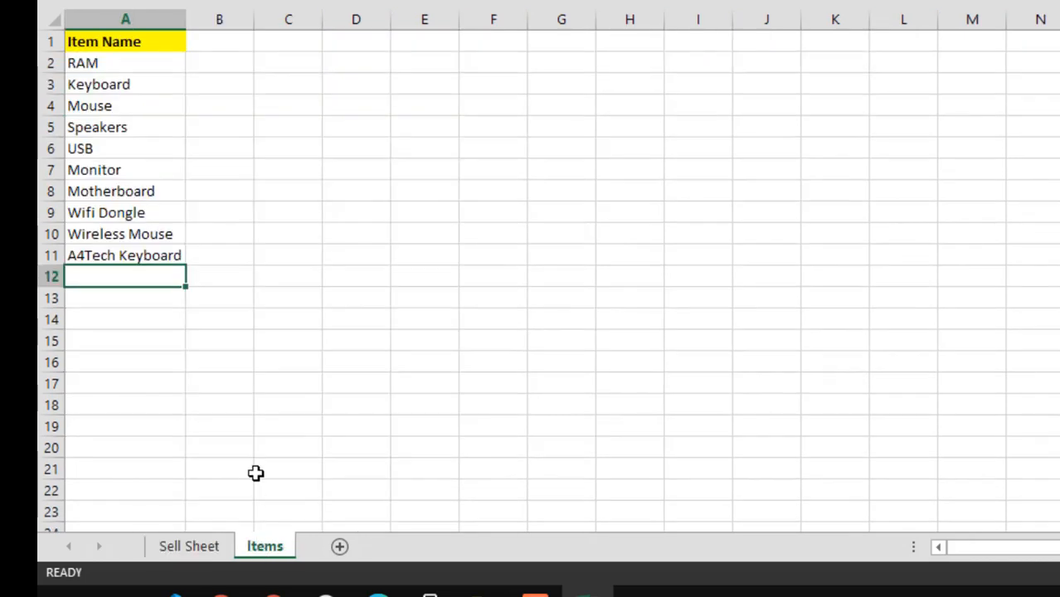
left_click_drag(156, 66, 142, 258)
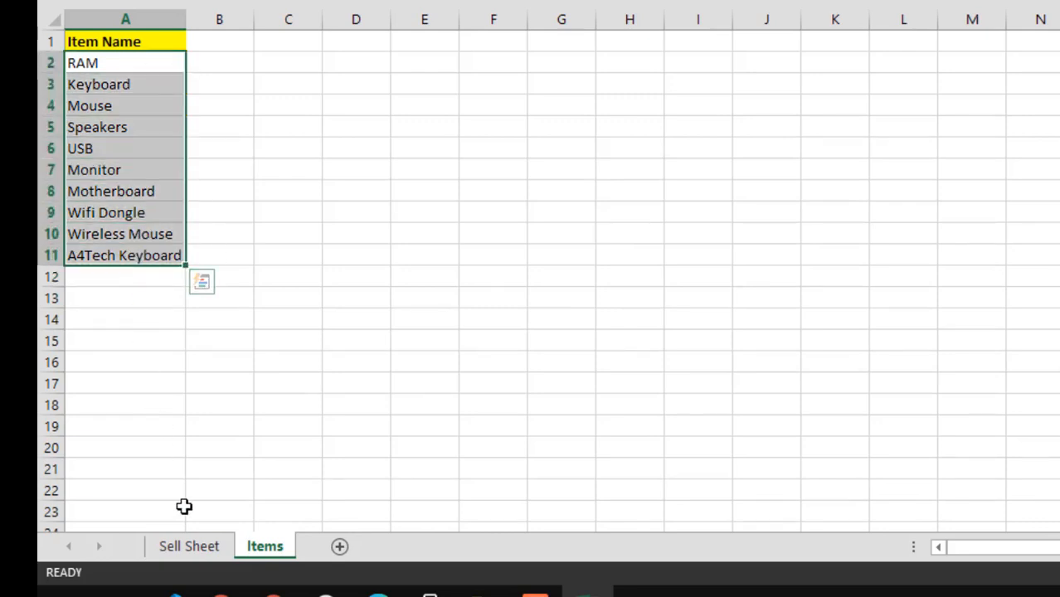
left_click(194, 546)
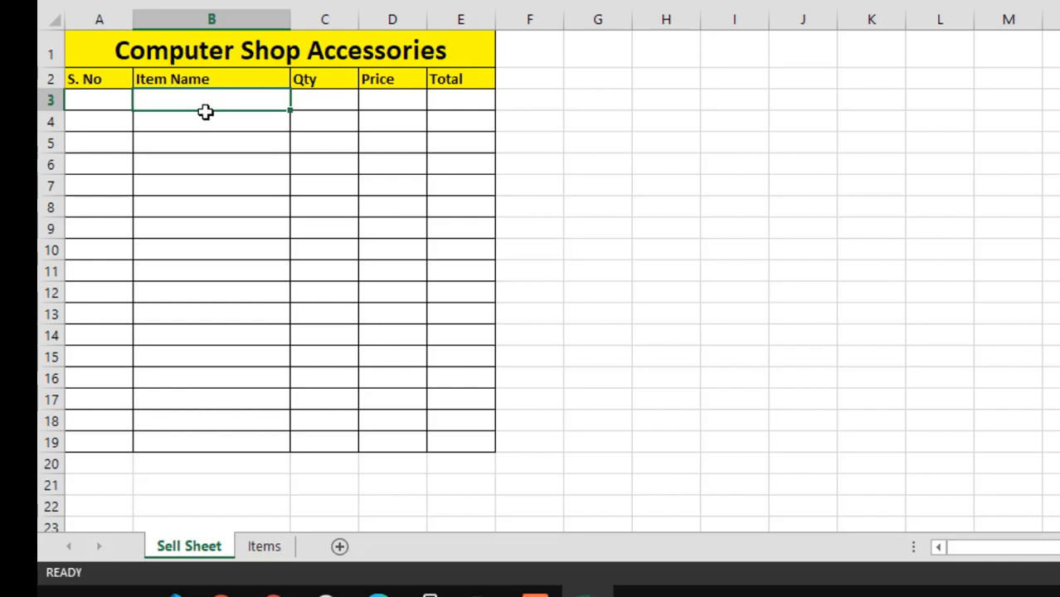
left_click_drag(206, 109, 199, 443)
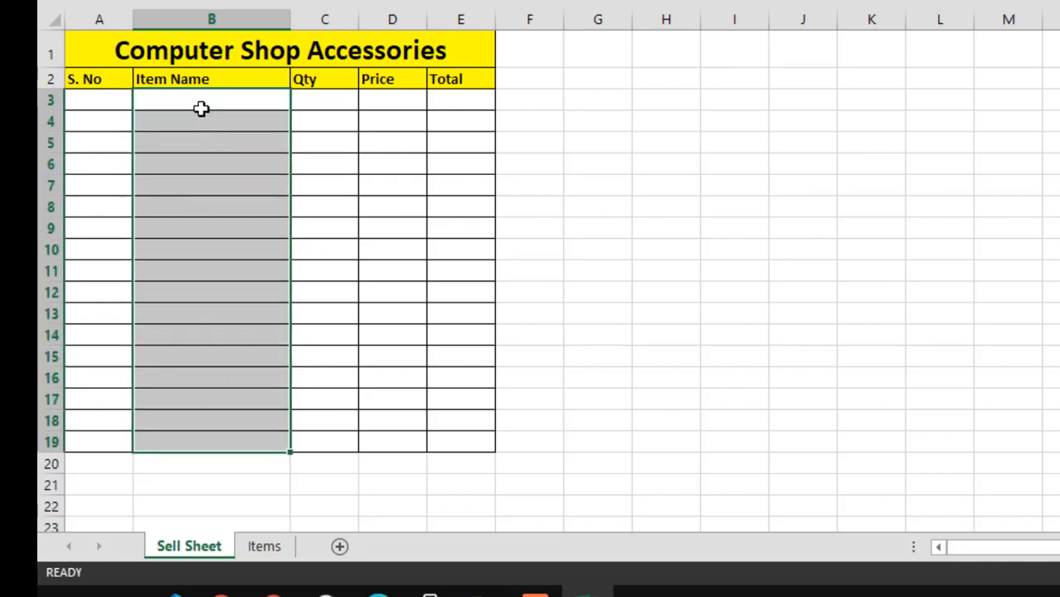
left_click_drag(201, 109, 196, 442)
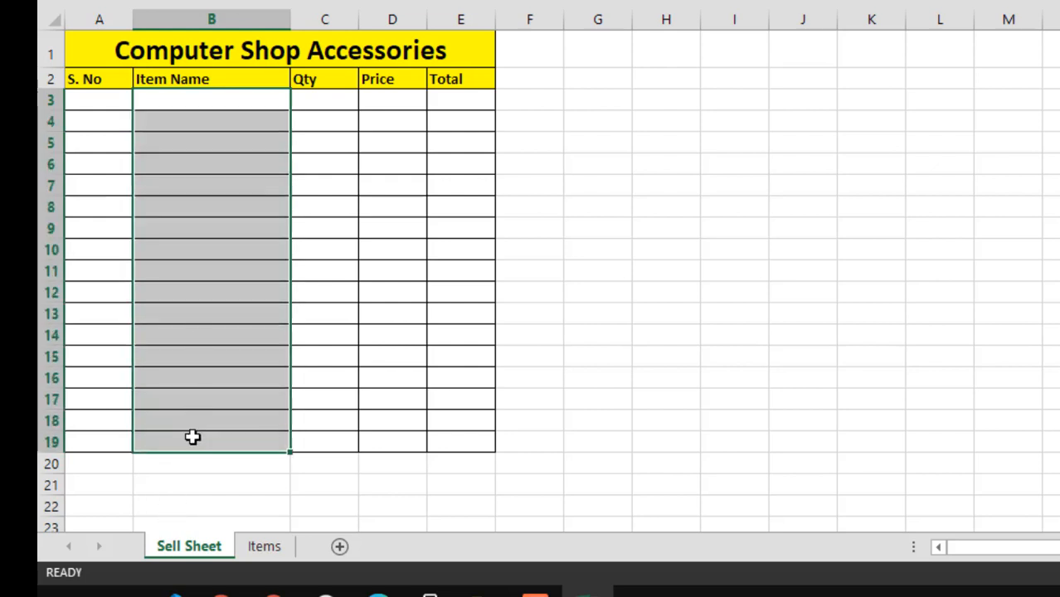
left_click(201, 101)
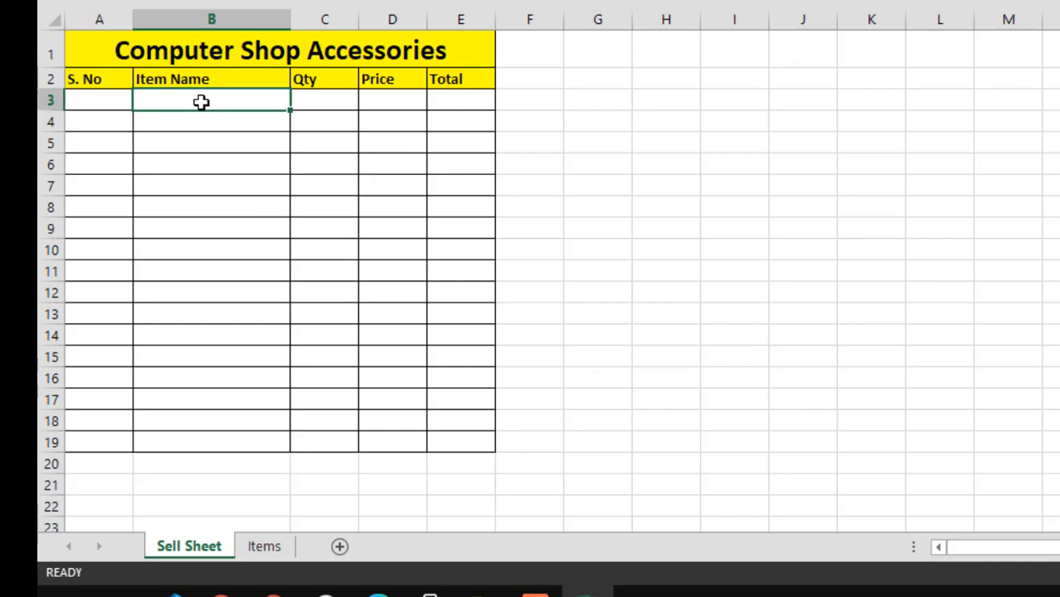
key("ctrl+shift+Down")
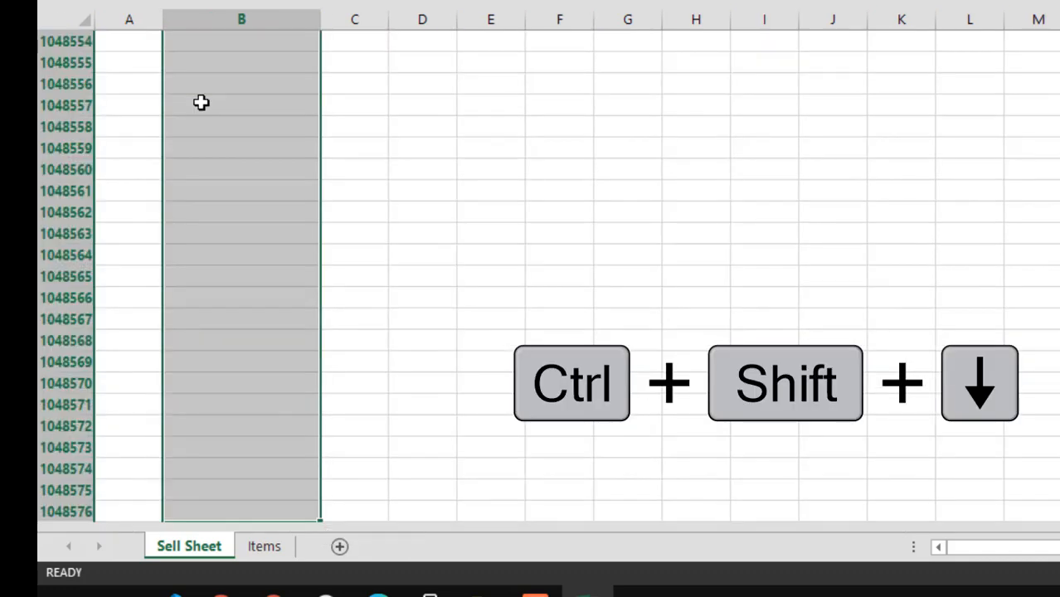
key("ctrl+Up")
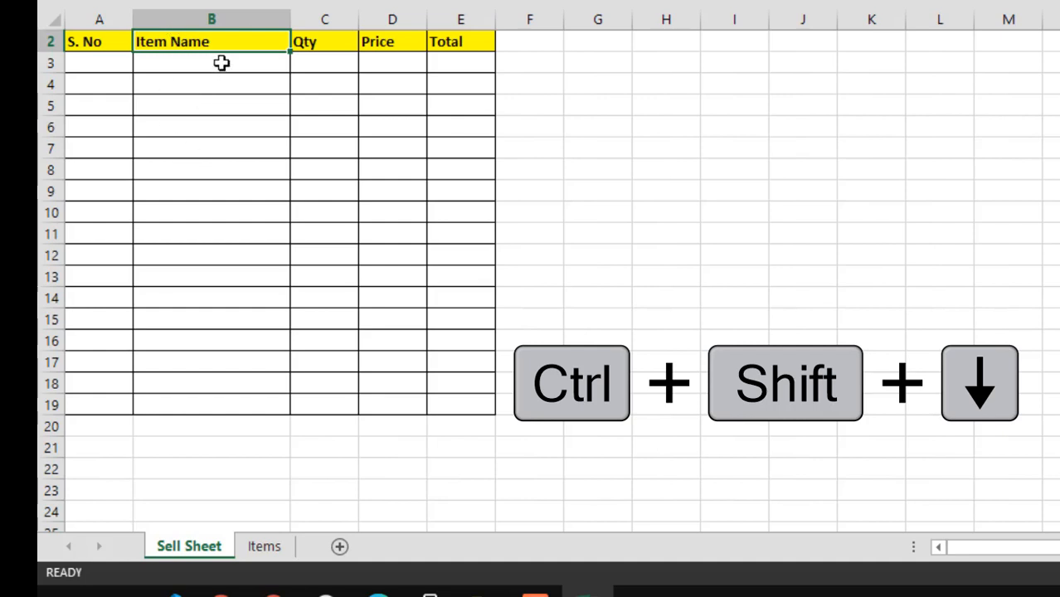
Start a Data Validation rule for the Item Name cells B3:B19 of the Sell Sheet that allows a List
left_click_drag(222, 64, 186, 411)
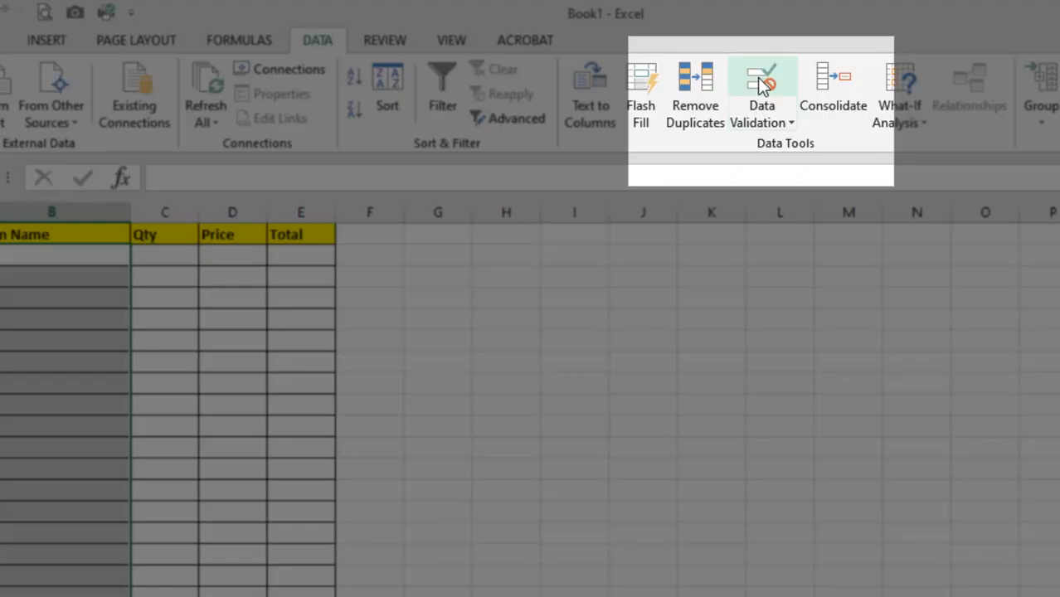
left_click(761, 86)
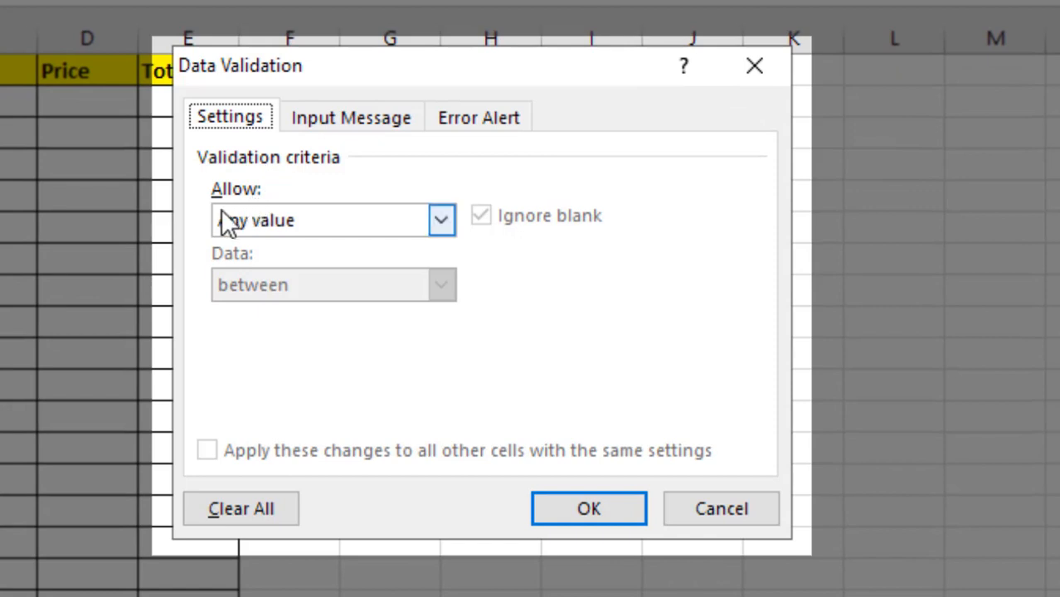
left_click(296, 238)
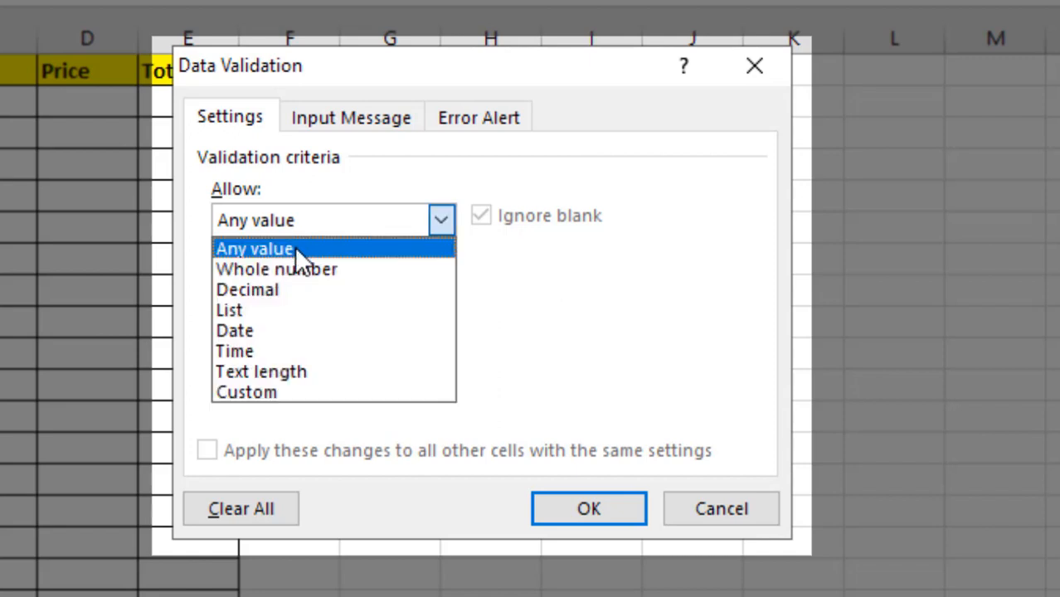
left_click(267, 310)
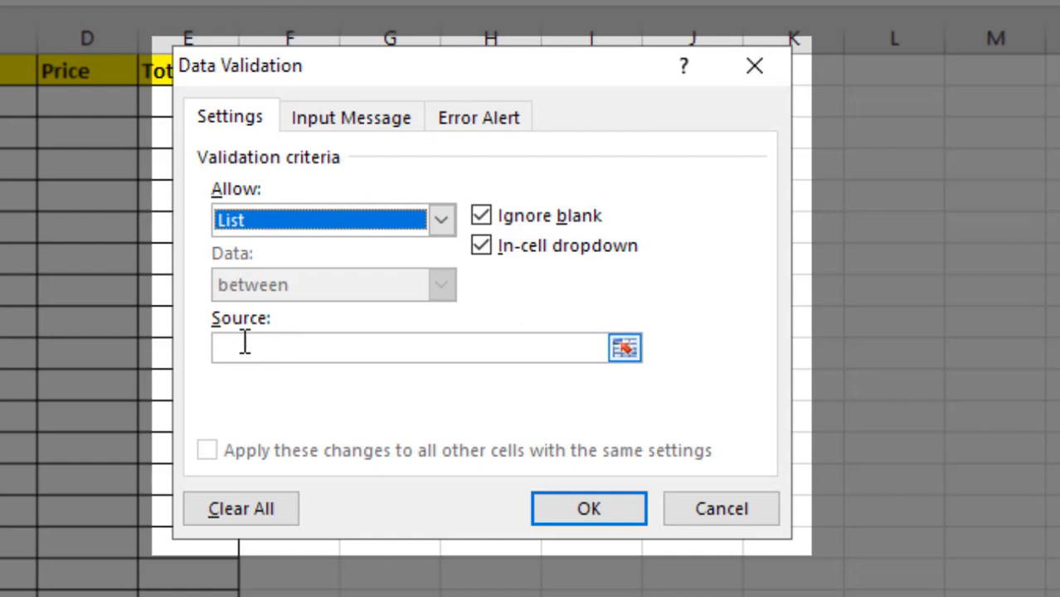
Set the validation list's source to =Items!$A$2:$A$11 and apply the rule
left_click(245, 343)
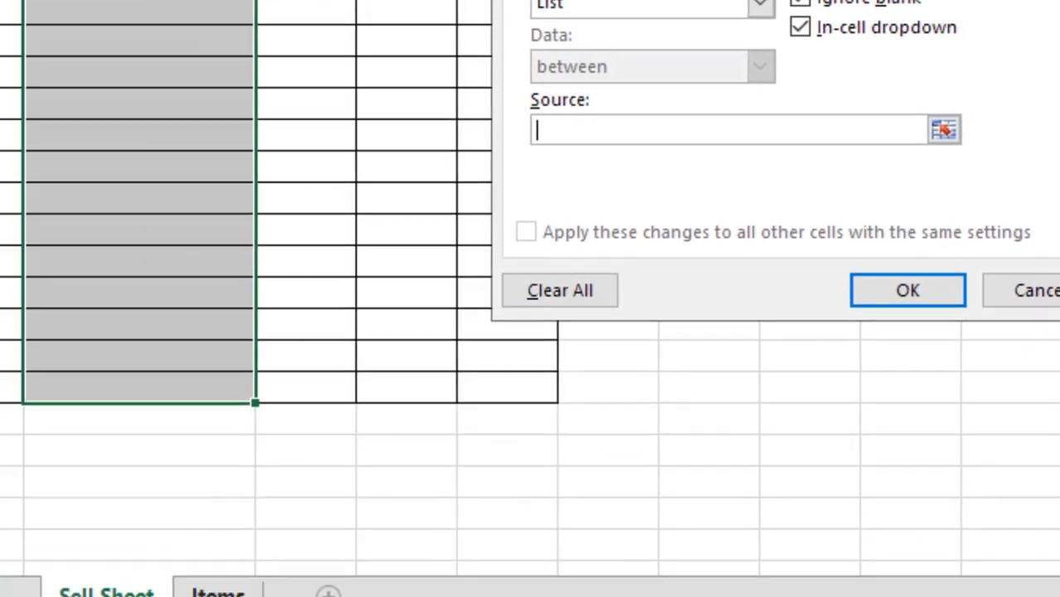
left_click(217, 590)
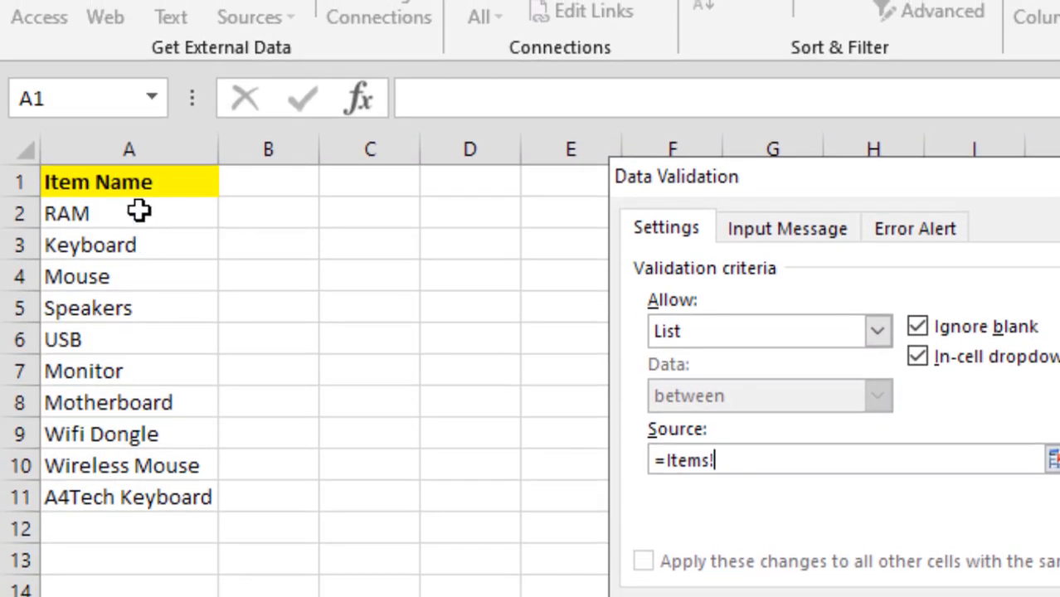
left_click_drag(142, 80, 139, 208)
left_click_drag(138, 339, 148, 485)
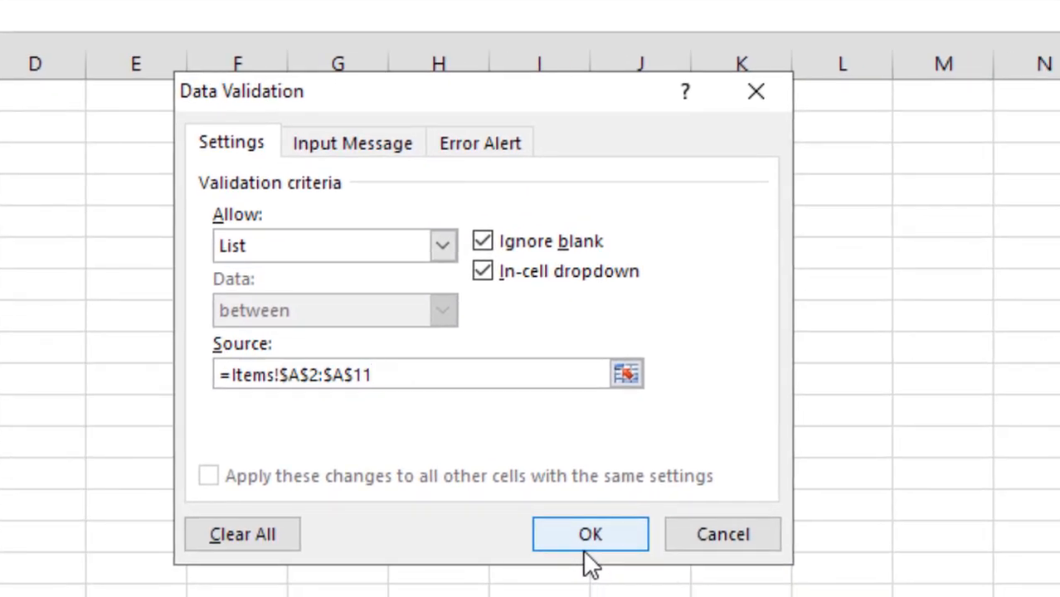
left_click(590, 535)
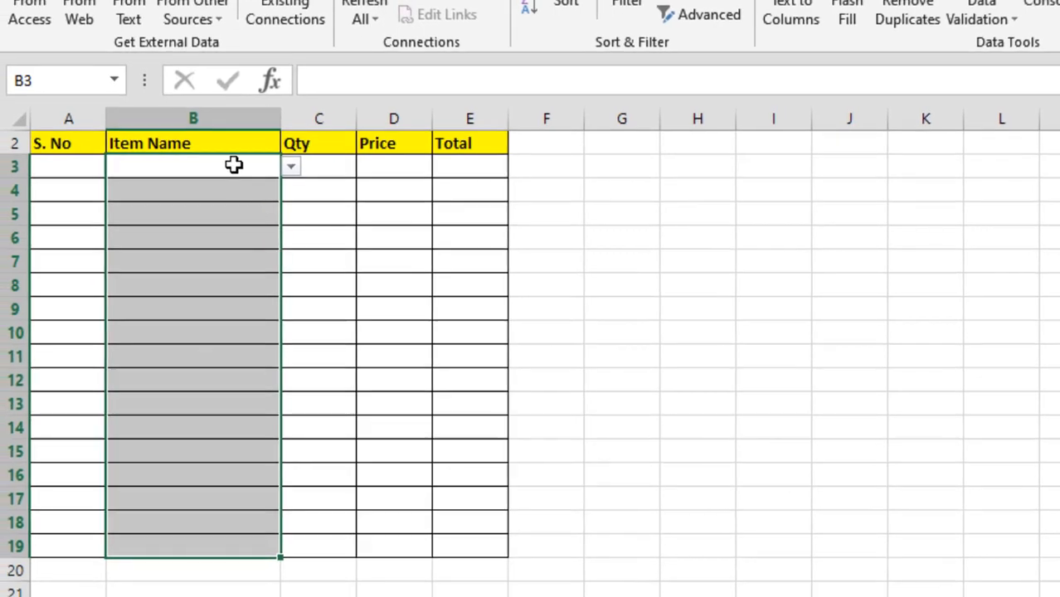
Choose Monitor in B3 and Motherboard in B4 from the in-cell item lists
left_click(266, 164)
left_click(300, 170)
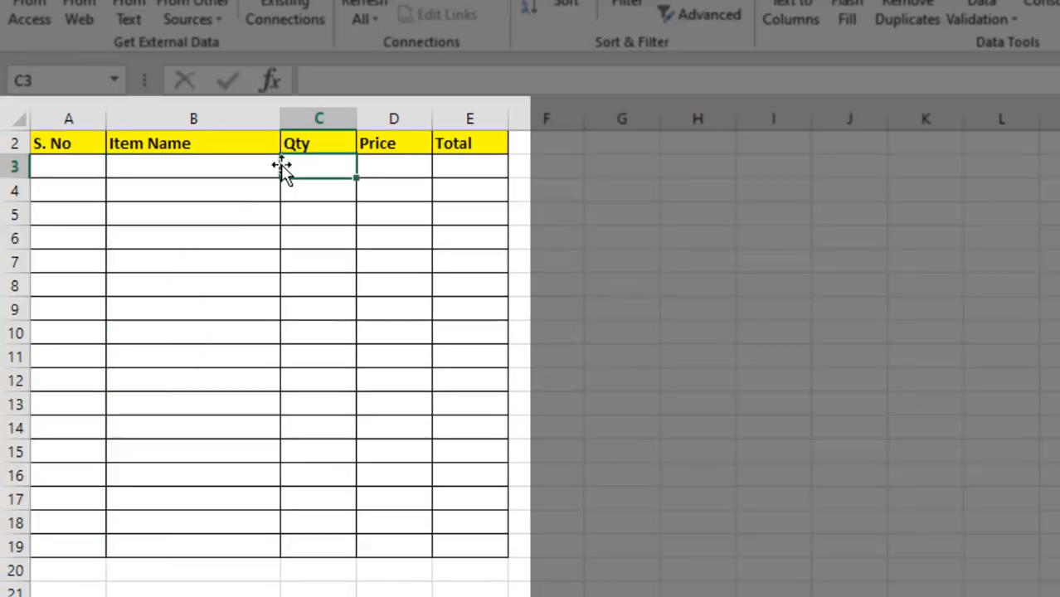
left_click(277, 166)
left_click(291, 168)
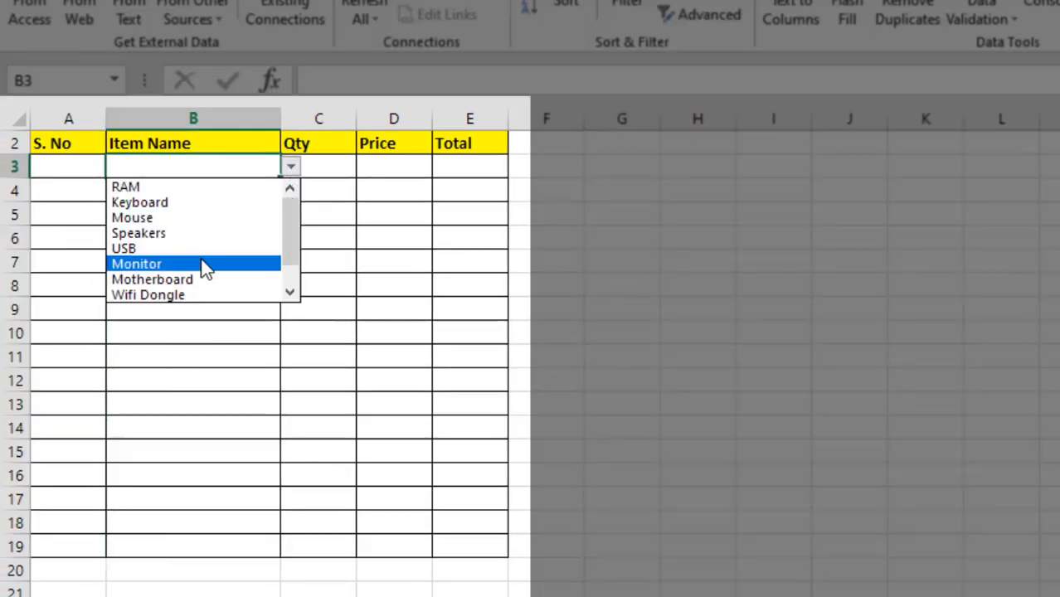
left_click(203, 265)
left_click(189, 194)
left_click(291, 191)
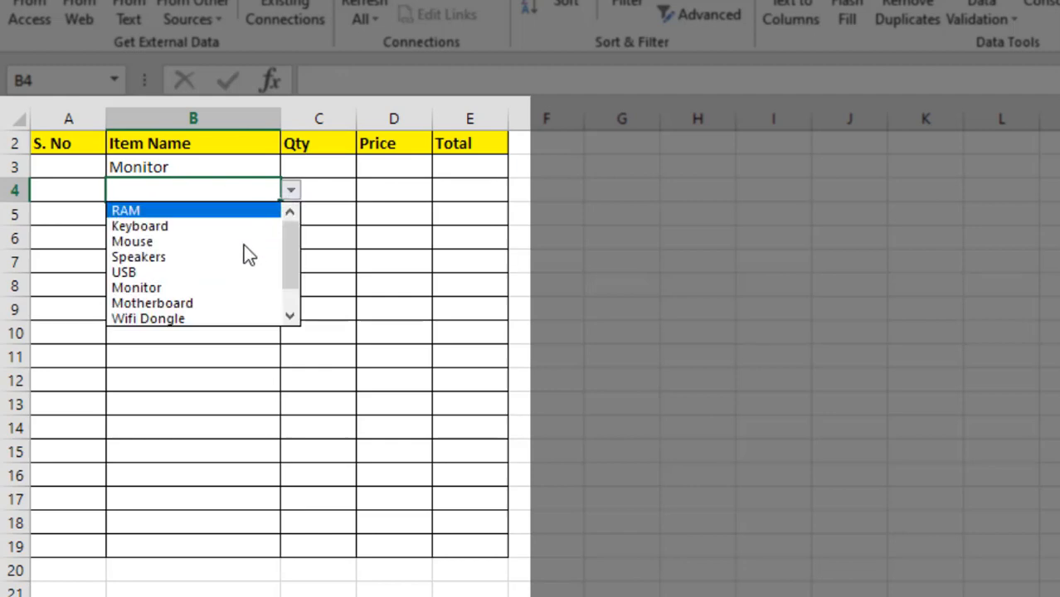
left_click(237, 301)
Choose Keyboard in B5 and Speakers in B6 from the in-cell item lists
left_click(224, 214)
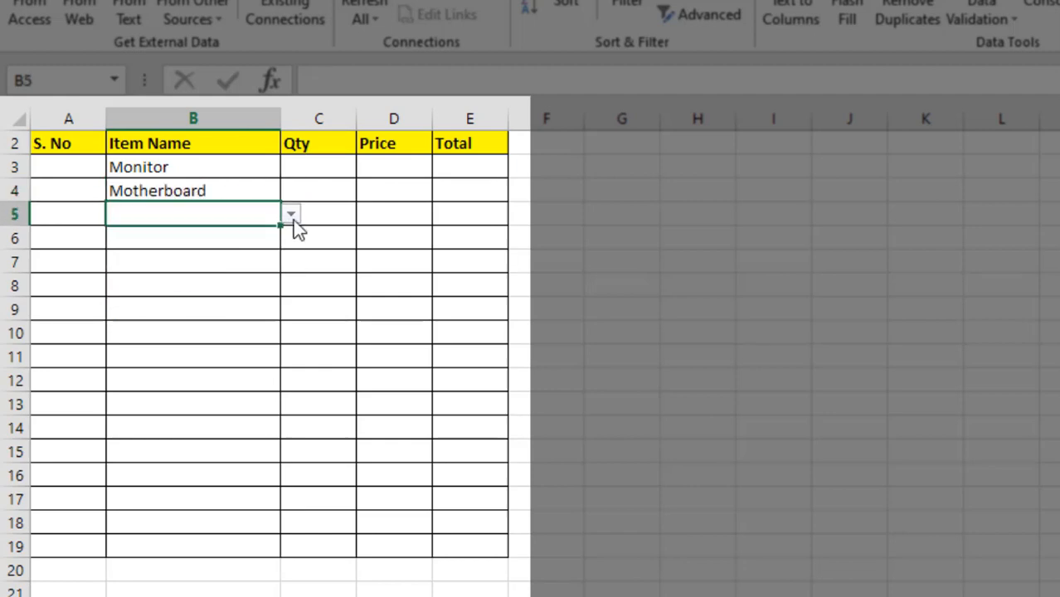
left_click(291, 215)
left_click(223, 248)
left_click(215, 247)
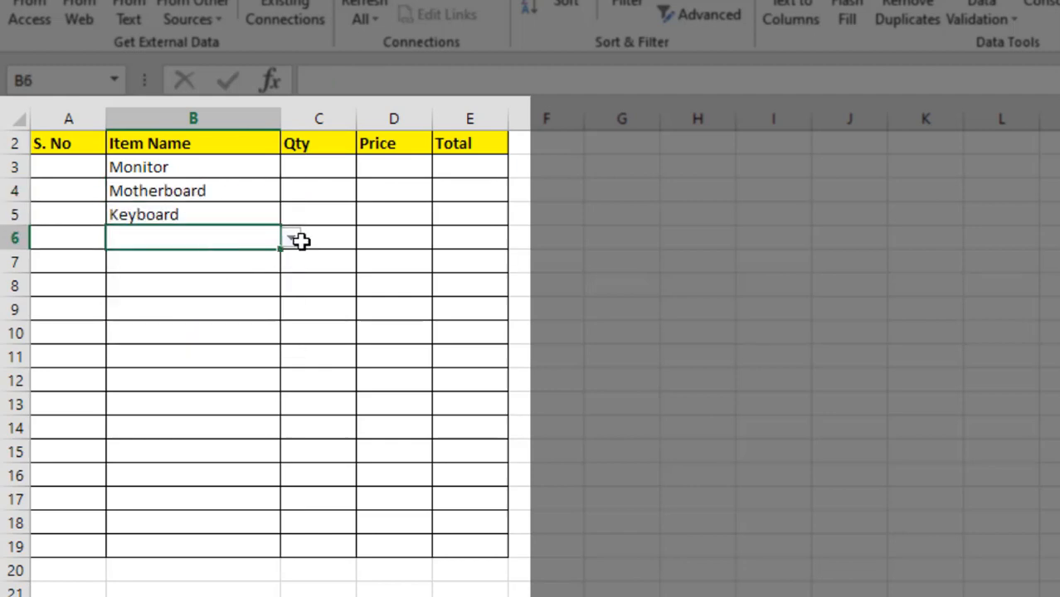
left_click(291, 239)
left_click(232, 301)
Test the validation by trying to enter the unlisted item "usb keyboard" in B7, and return to editing the cell
left_click(183, 254)
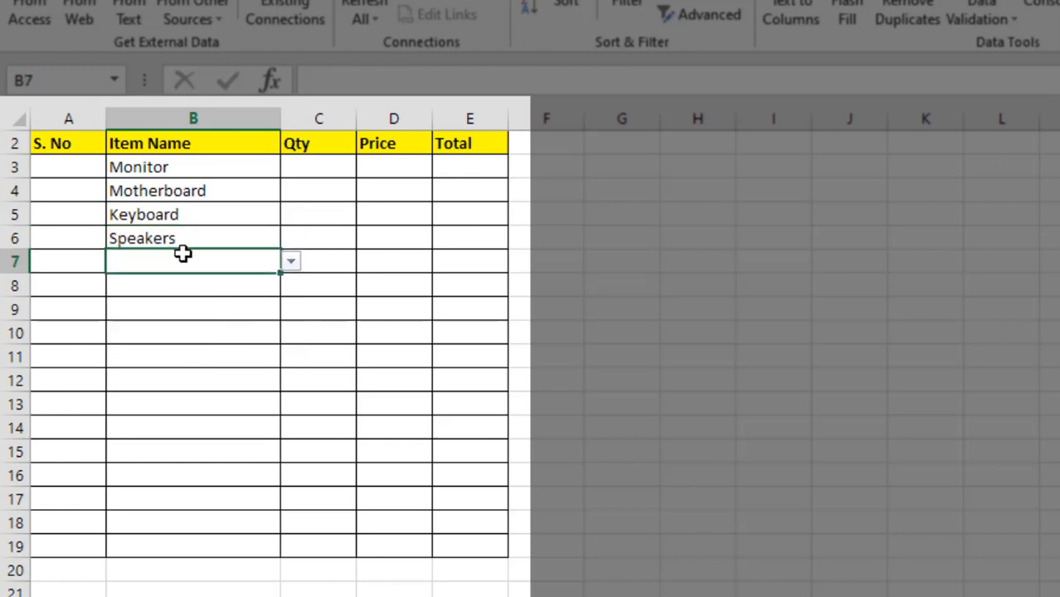
type("usb ke")
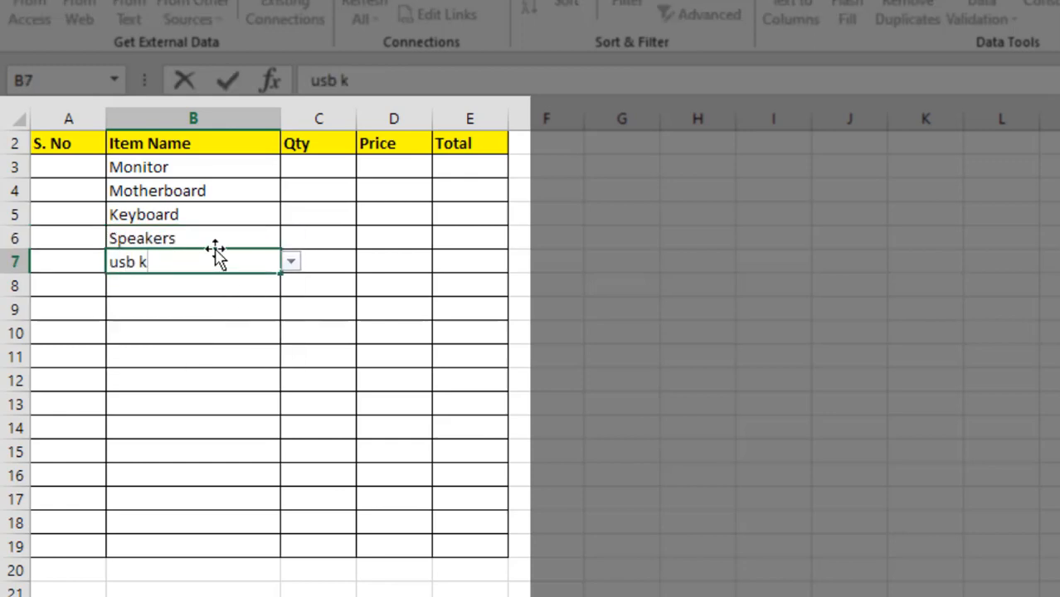
type("y")
key("BackSpace")
type("eyboard")
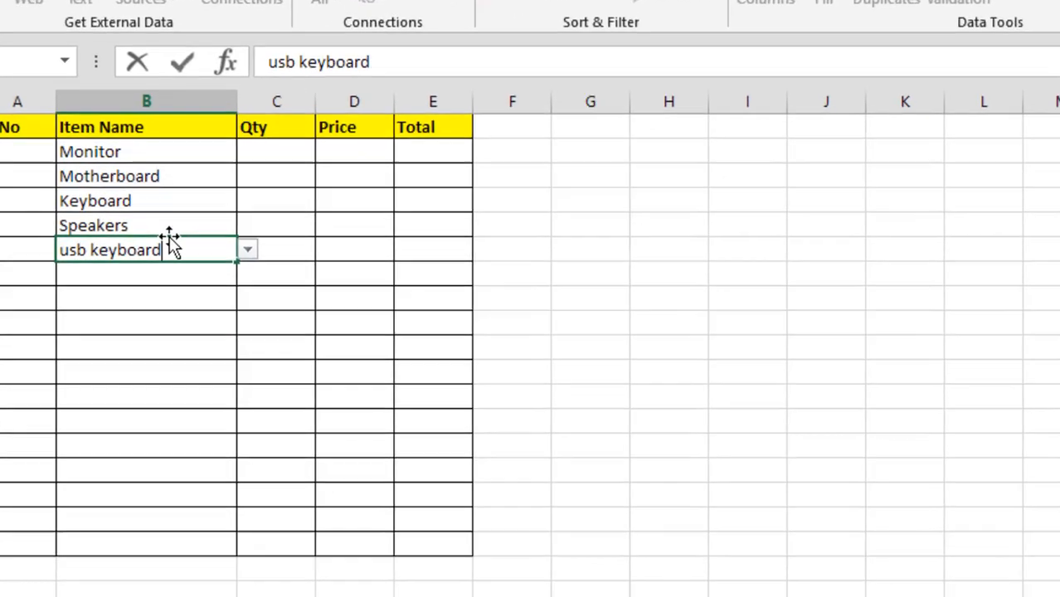
key("Return")
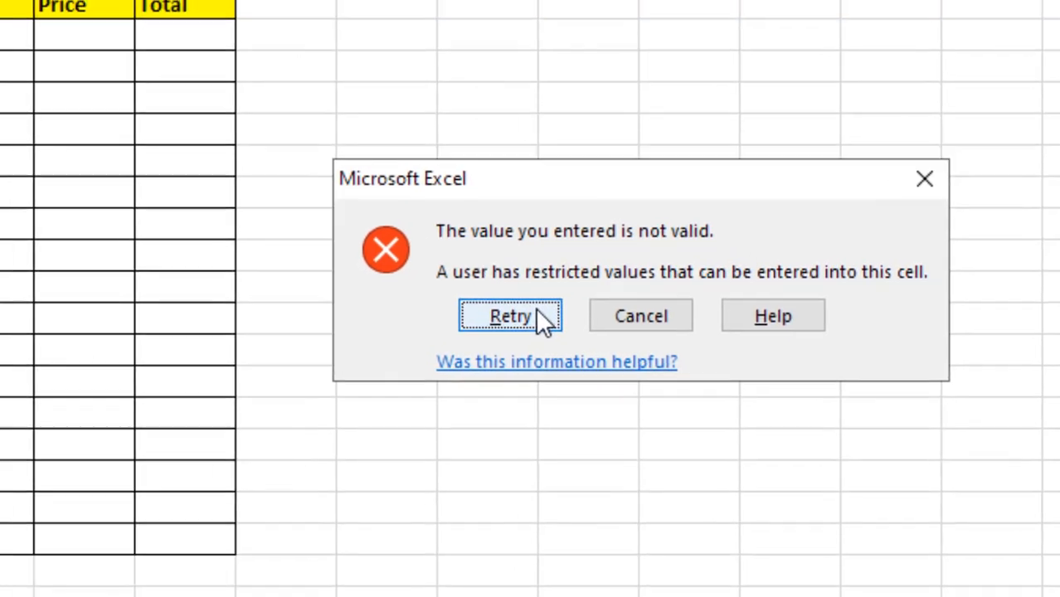
left_click(484, 304)
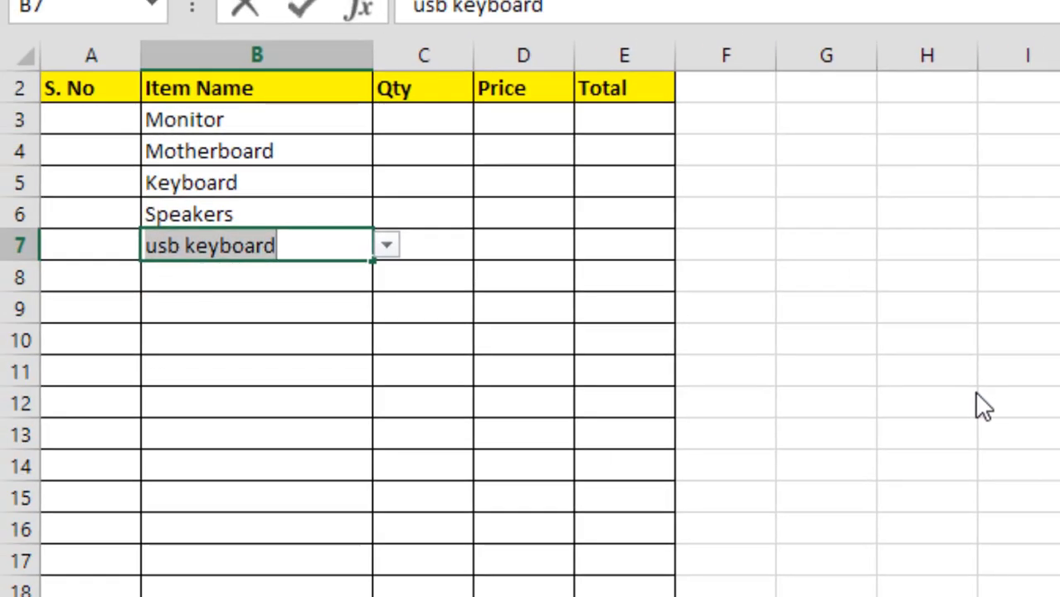
Enter the listed items Keyboard in B7 and Monitor in B8
type("keyb")
key("Return")
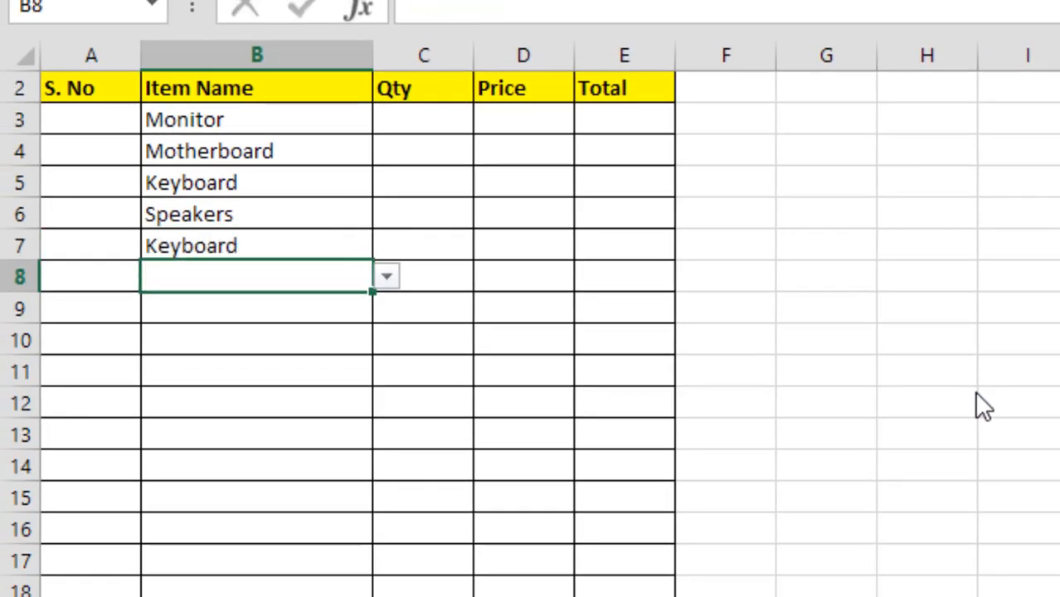
type("mon")
key("BackSpace")
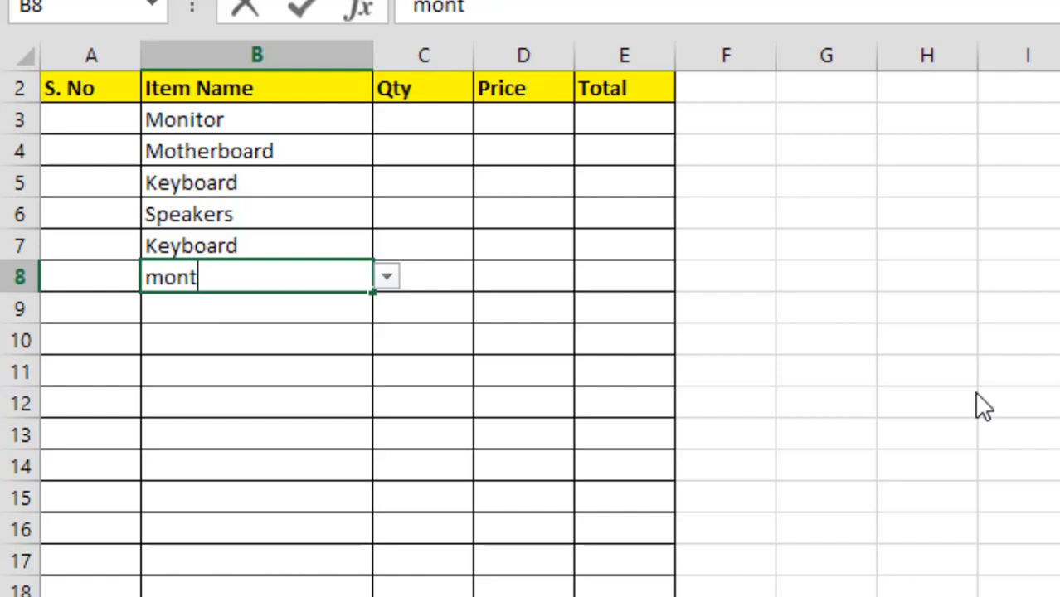
type("it")
key("BackSpace")
type("or")
key("Return")
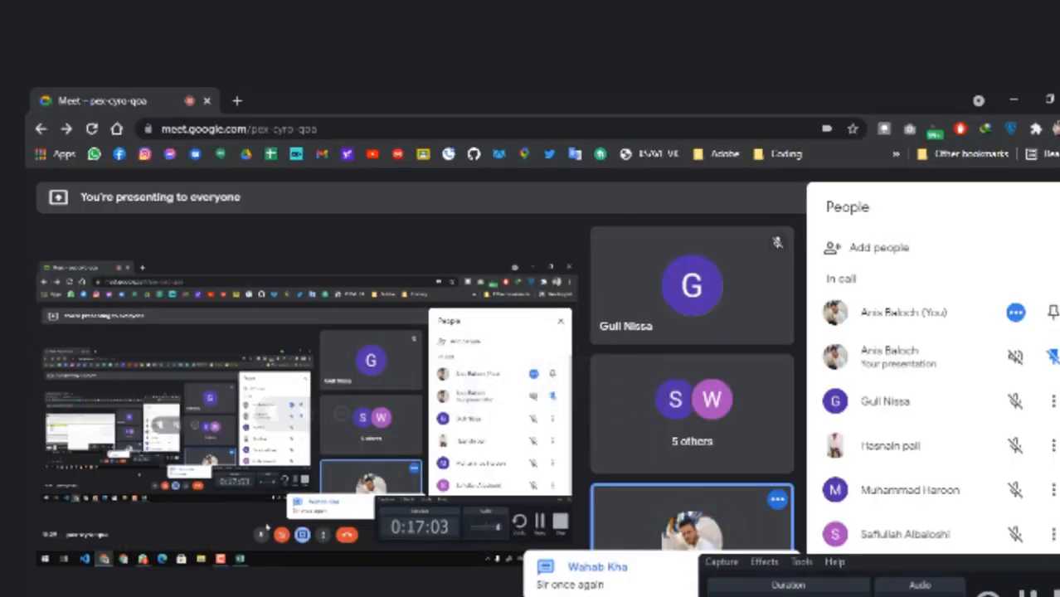
Switch to the Google Meet call and mute the microphone
key("ctrl+d")
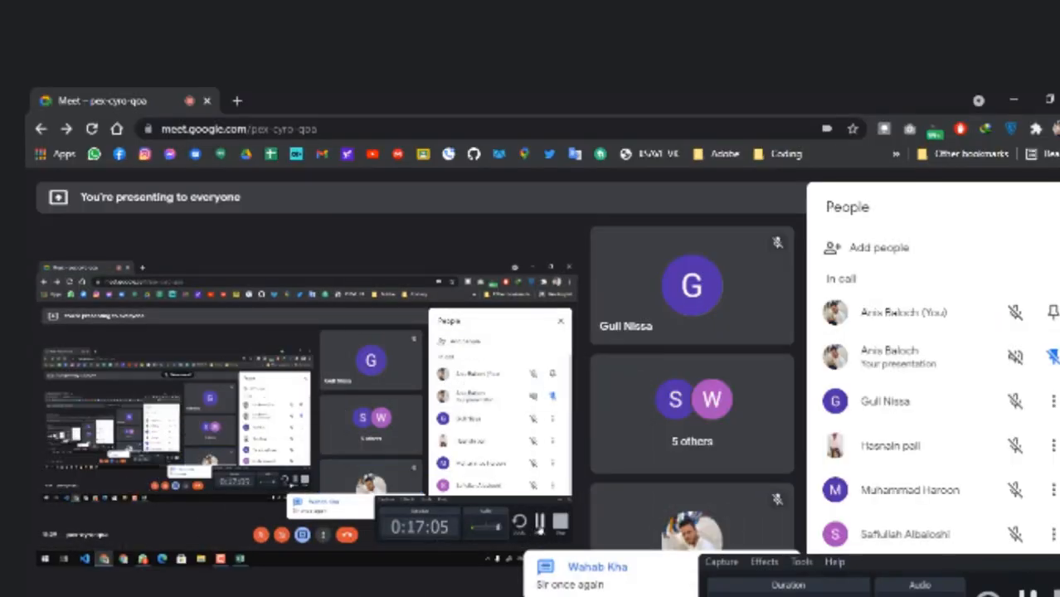
Unmute the microphone in the call and switch back to the Excel workbook
key("ctrl+d")
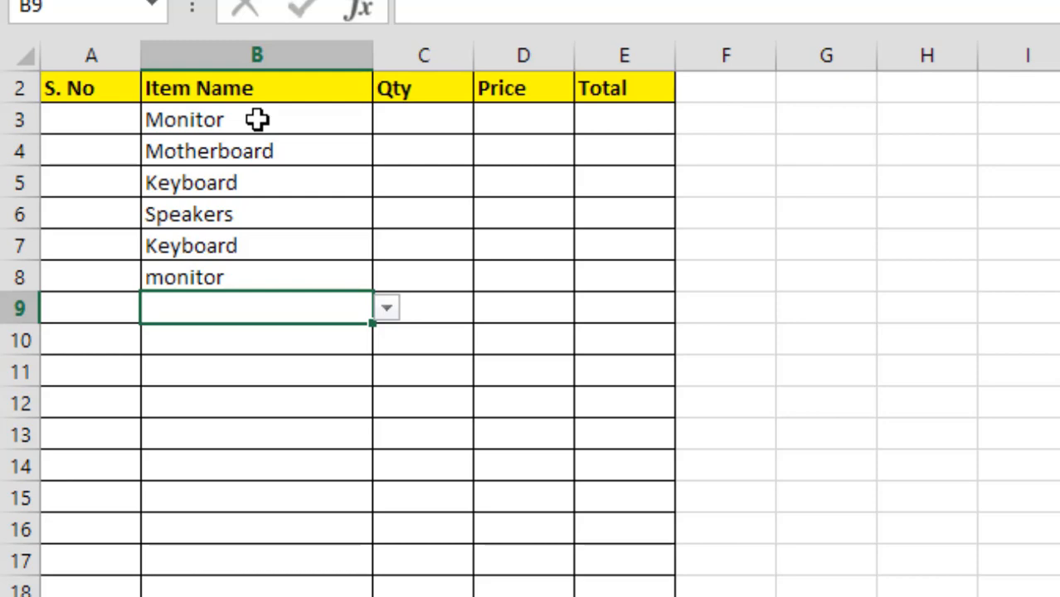
Clear the data validation from the Item Name cells B3:B19 and delete their item names
left_click_drag(257, 120, 231, 596)
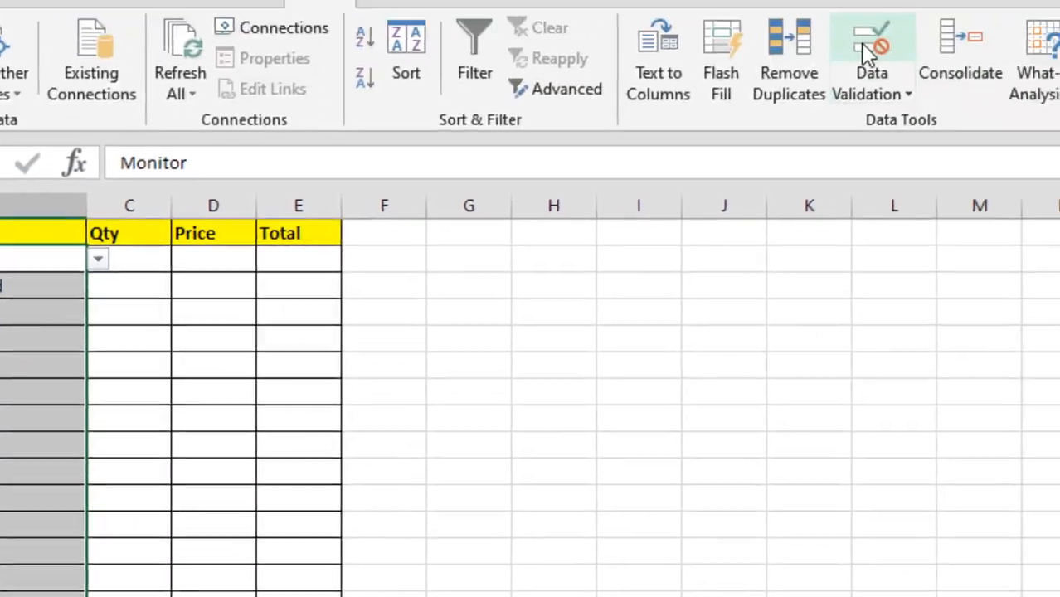
left_click(866, 54)
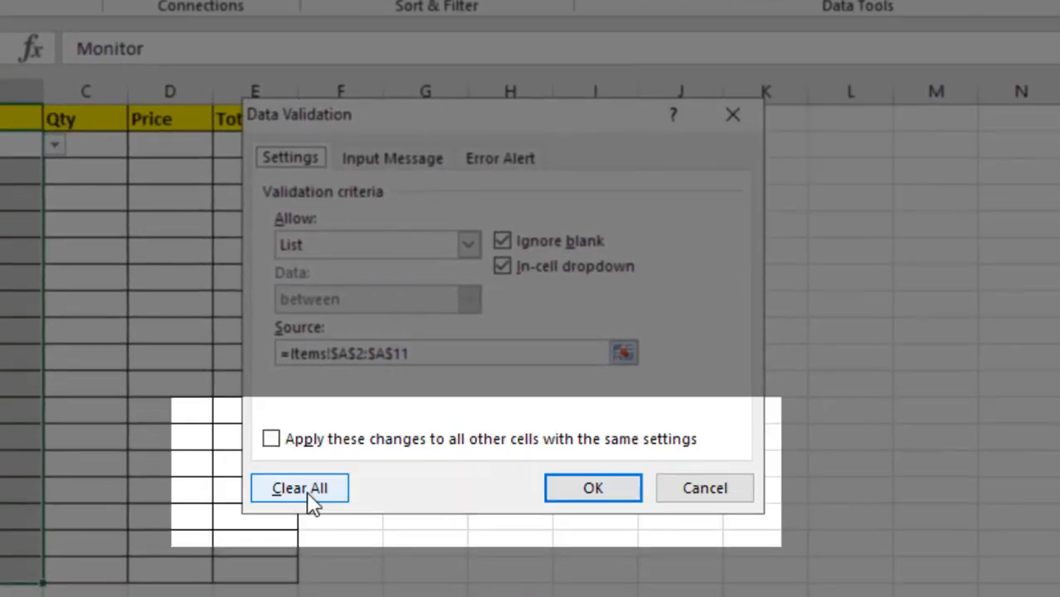
left_click(309, 491)
left_click(575, 482)
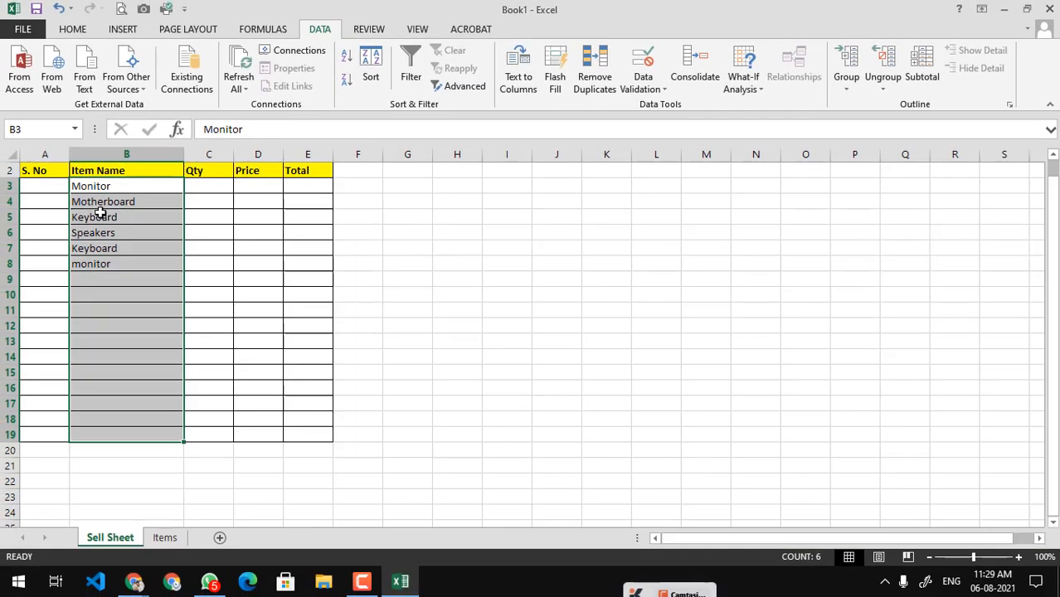
key("Delete")
left_click(388, 251)
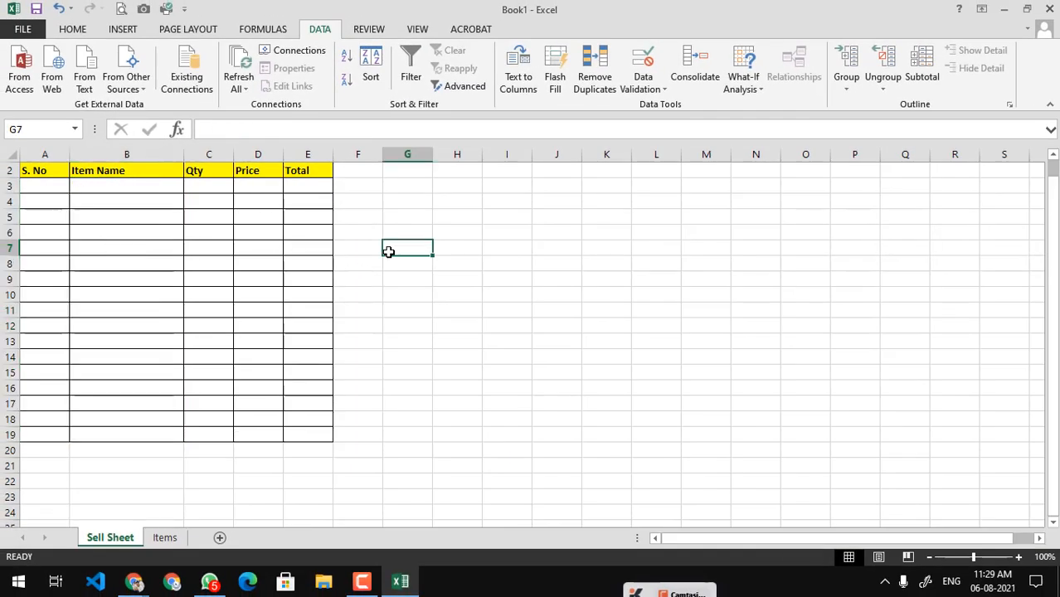
Apply List data validation to the Item Name cells B3:B19 with the source =Items!$A$2:$A$11
left_click_drag(154, 187, 122, 413)
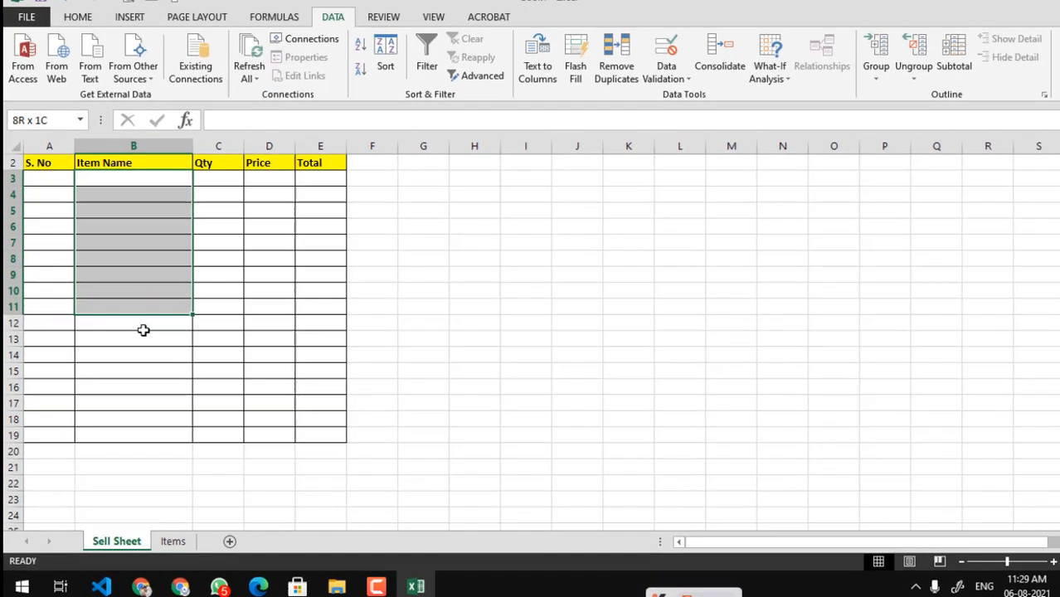
left_click_drag(190, 412, 190, 434)
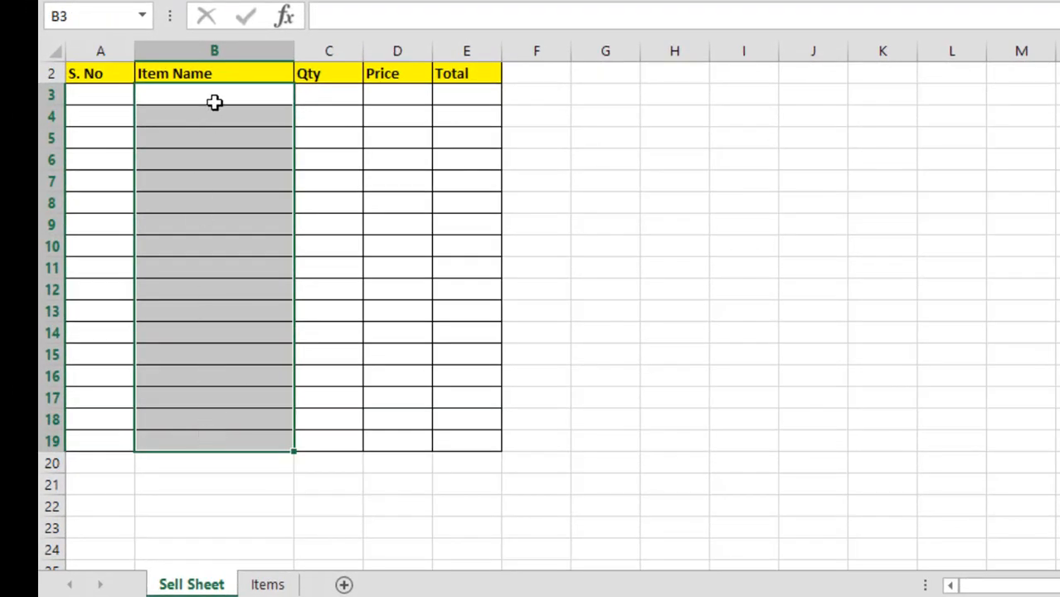
scroll(221, 215, "up", 1)
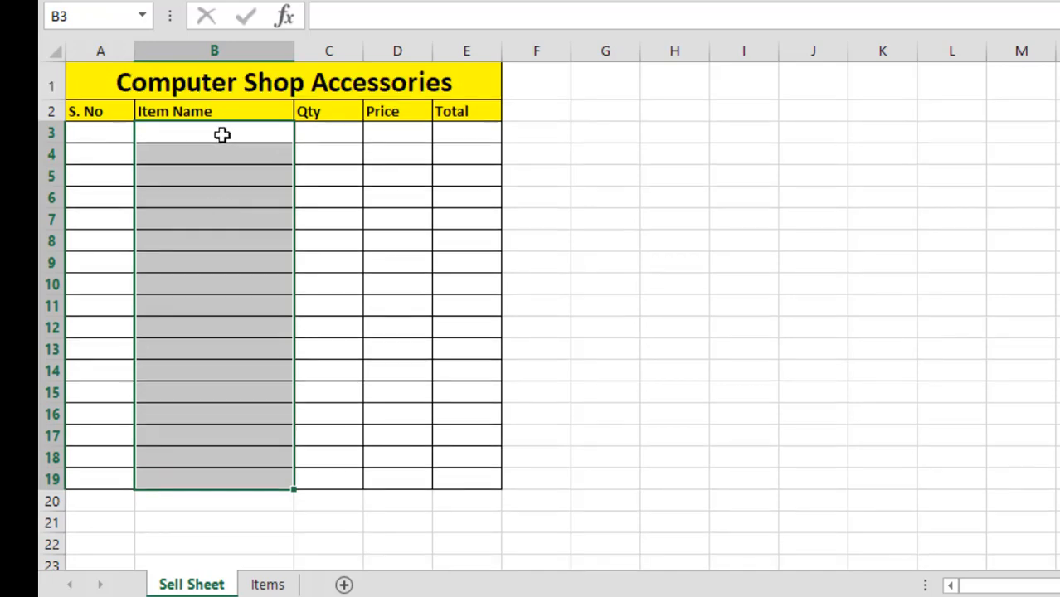
left_click_drag(222, 134, 184, 481)
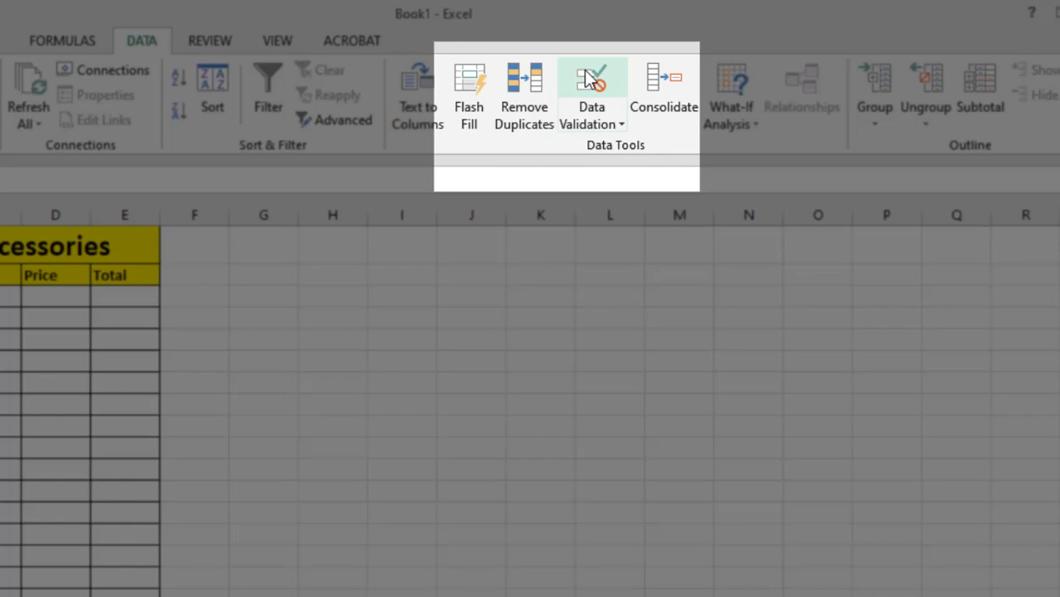
left_click(591, 80)
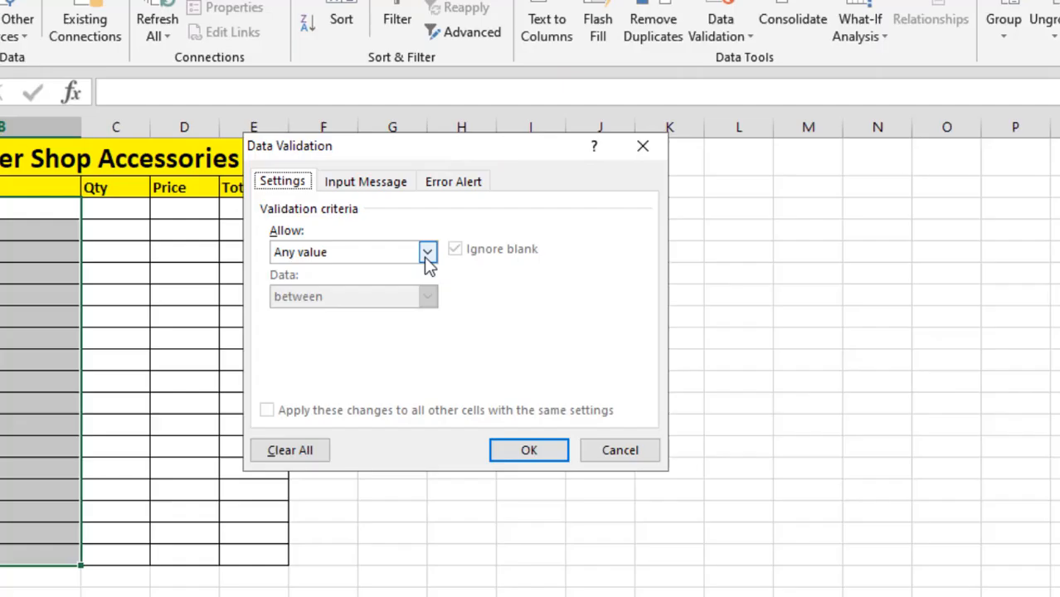
left_click(299, 339)
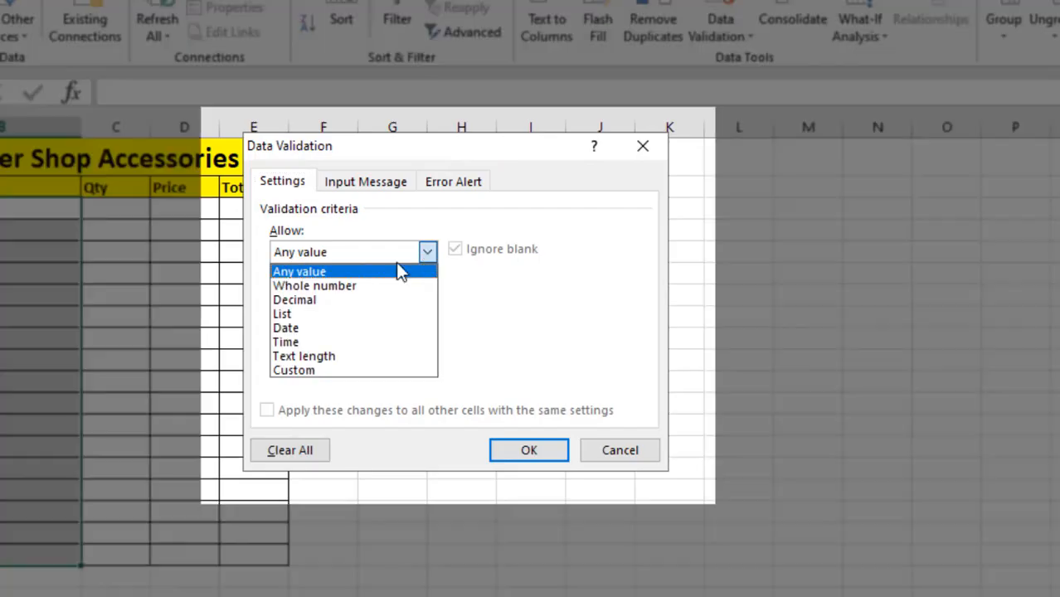
left_click(301, 317)
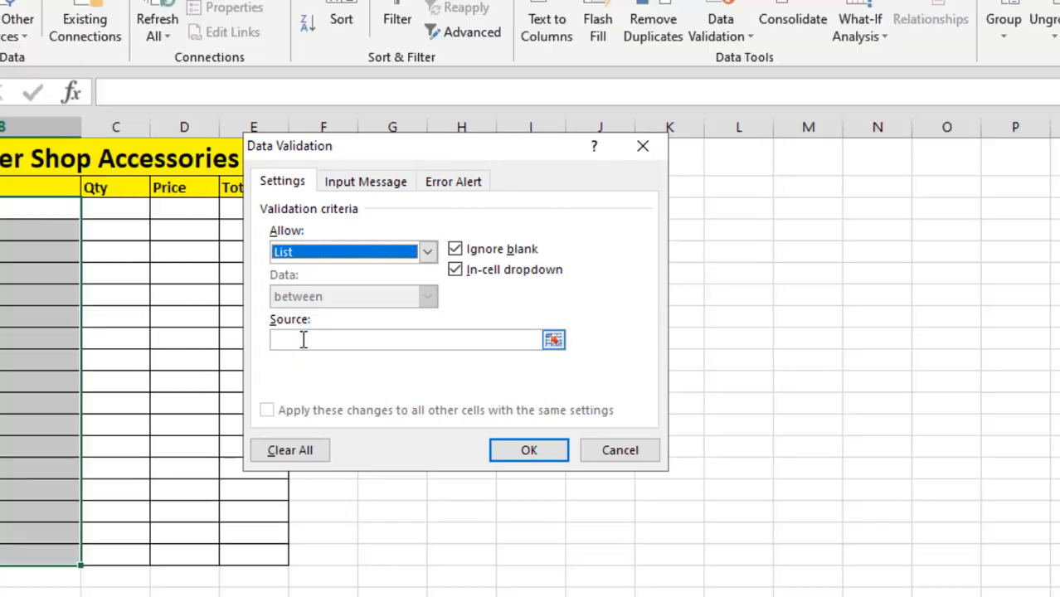
left_click(303, 339)
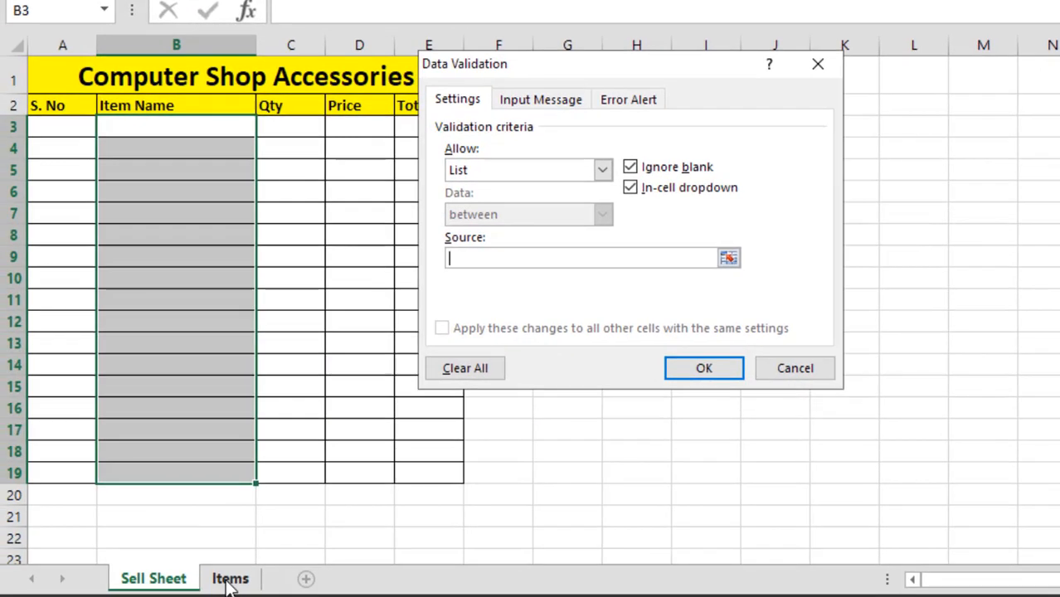
left_click(230, 574)
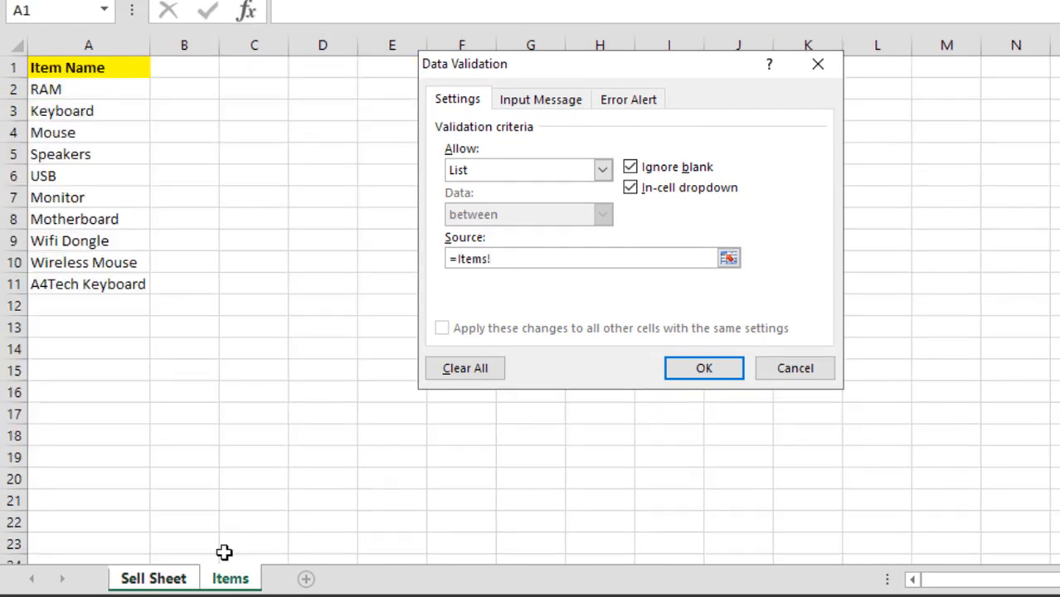
left_click_drag(61, 89, 78, 281)
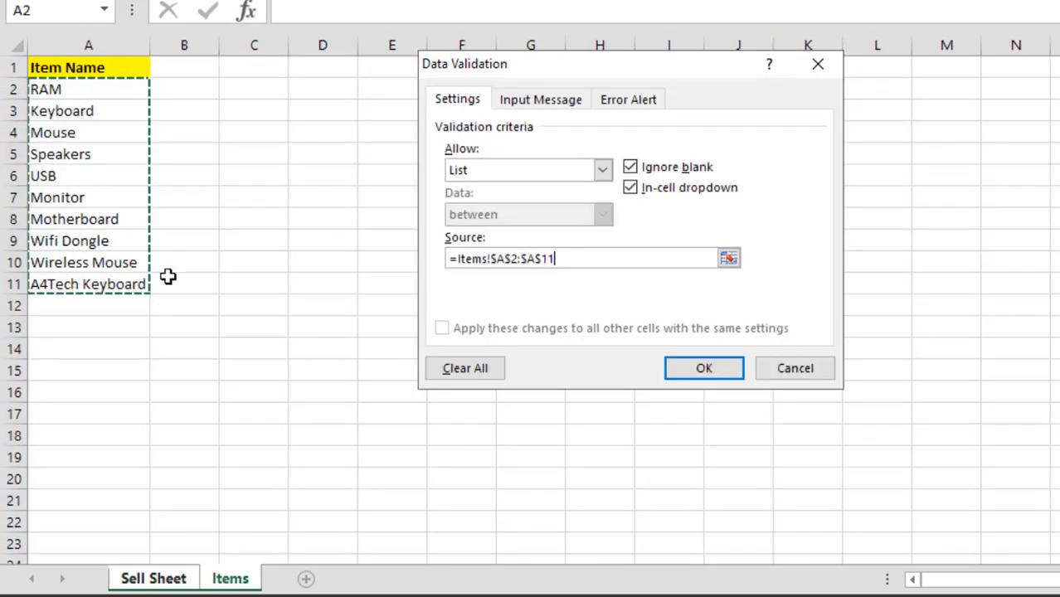
left_click(703, 369)
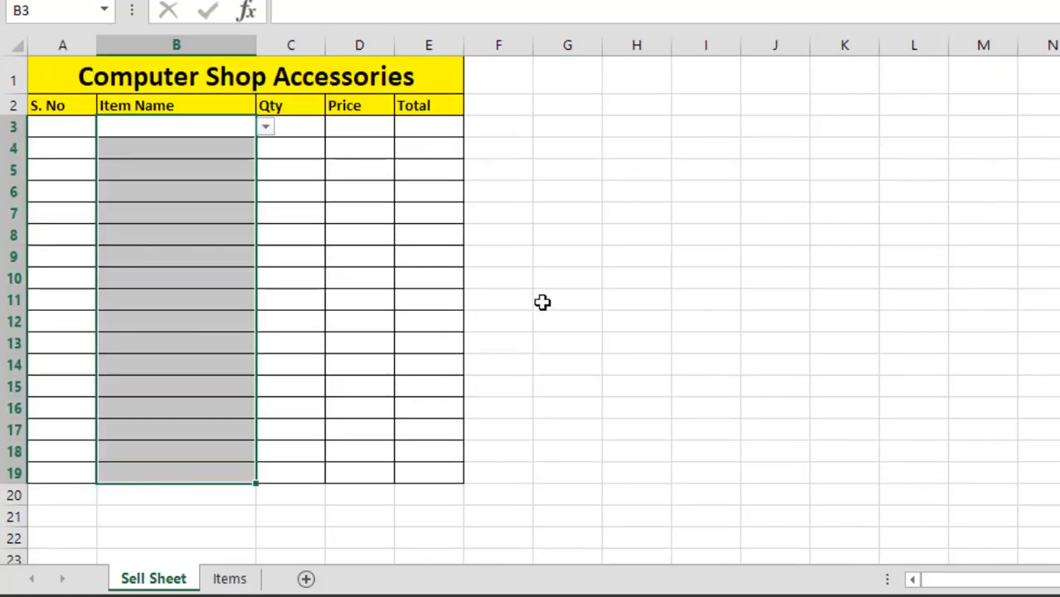
Choose Monitor for B3 from its item list and enter 1 as the serial number in A3
left_click(265, 127)
left_click(194, 212)
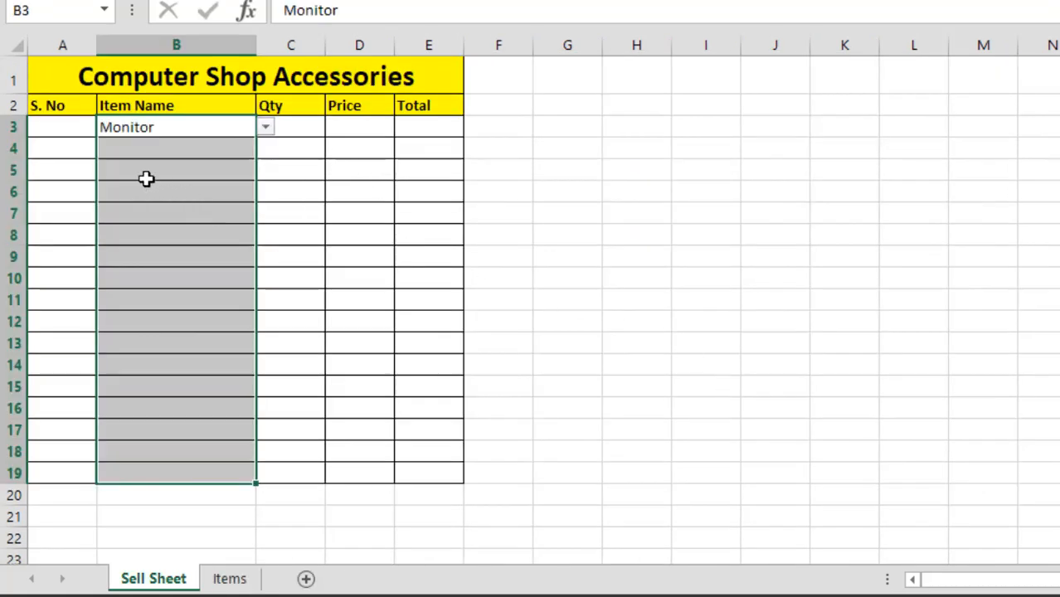
left_click(76, 128)
type("1")
Change the item in B3 to Motherboard and enter quantity 15 in C3 and price 900 in D3
left_click(178, 130)
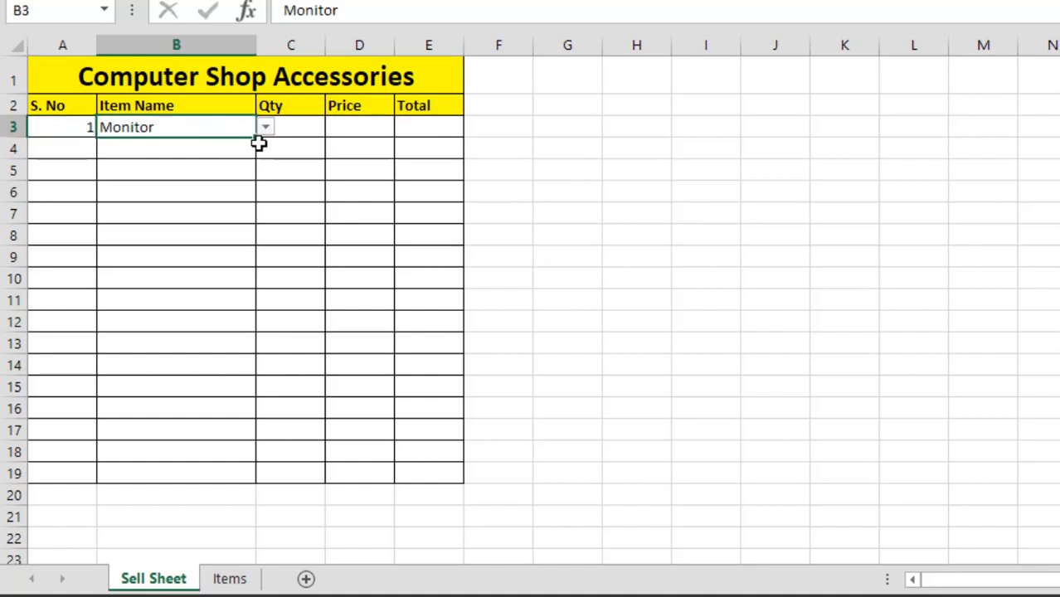
left_click(266, 127)
left_click(238, 199)
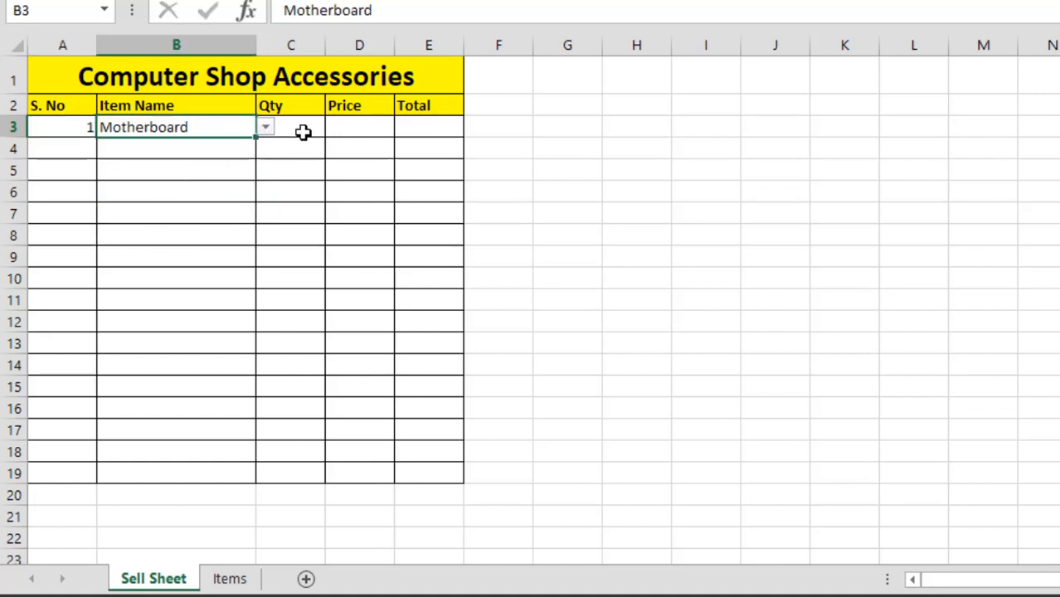
left_click(303, 133)
type("15")
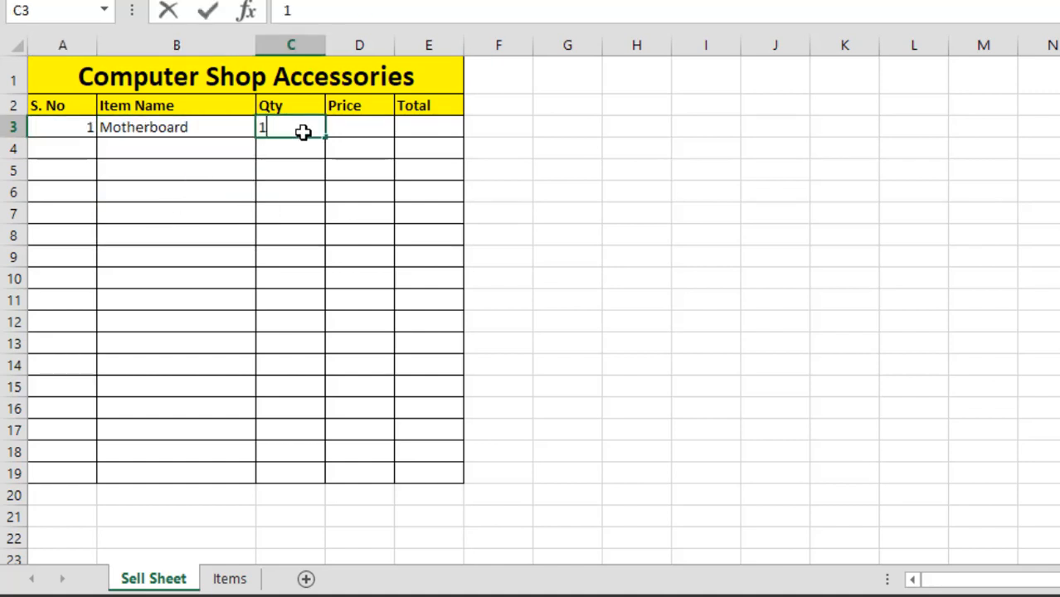
key("Tab")
type("900")
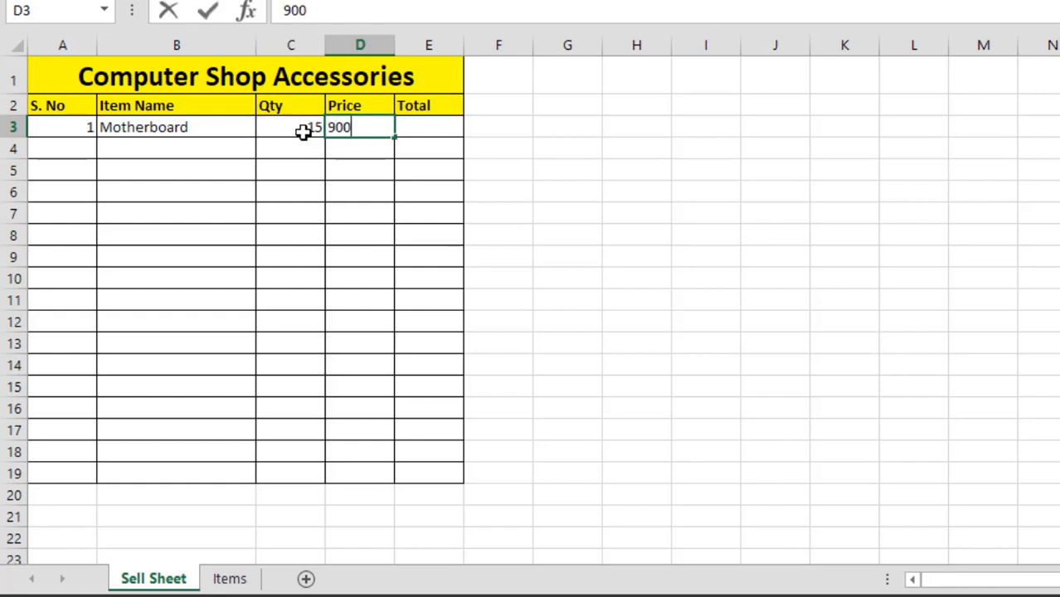
key("Tab")
Calculate the row's total in E3 with the formula =C3*D3
type("=")
left_click(303, 133)
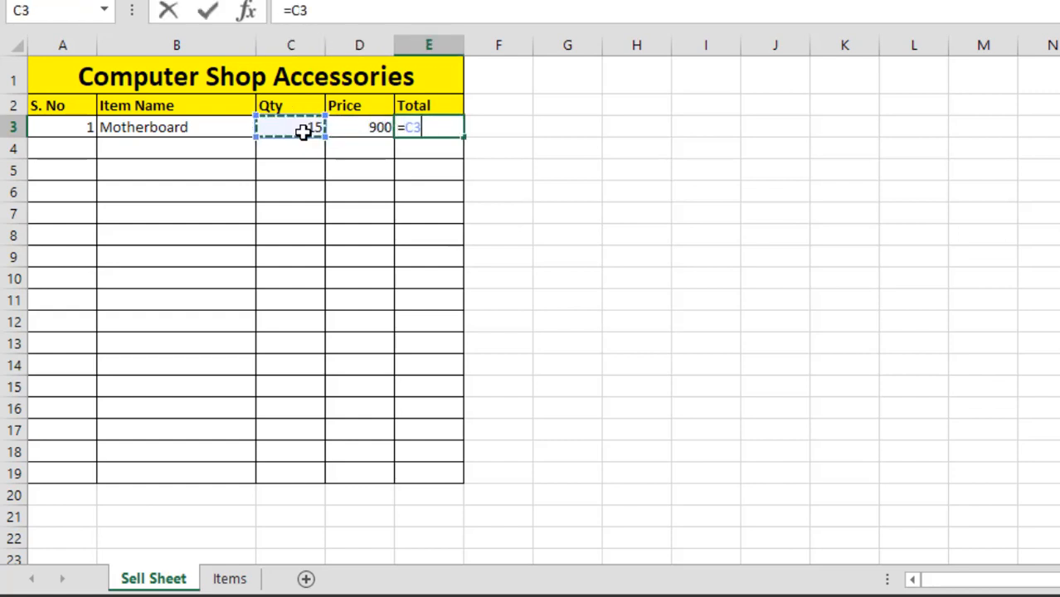
type("*")
key("Left")
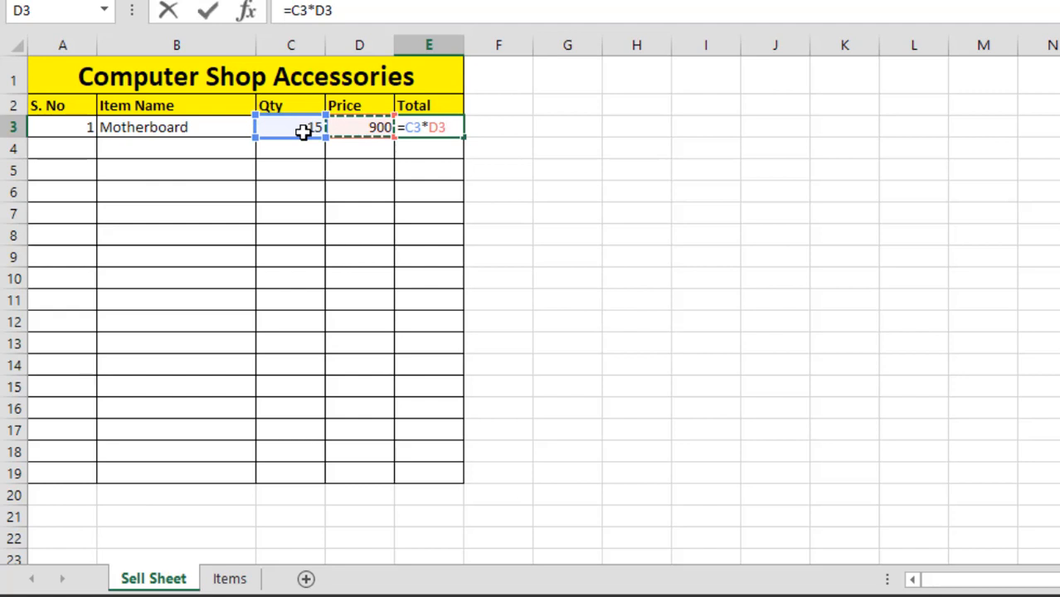
key("Return")
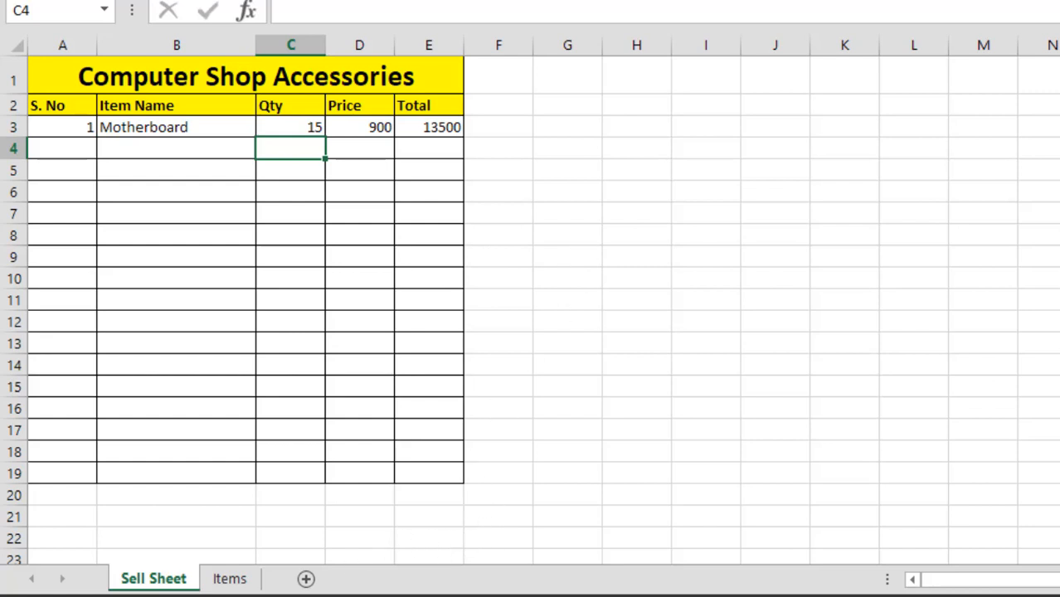
Switch to the Google Meet call, look through the participant list and show the call full screen
left_click(235, 596)
left_click(165, 543)
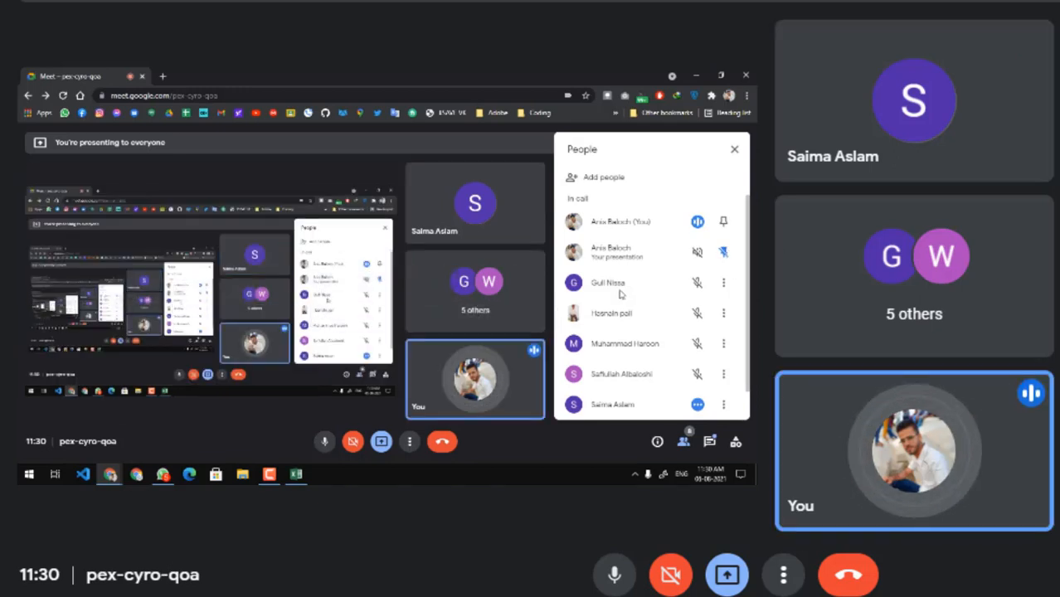
scroll(620, 294, "down", 1)
scroll(625, 296, "up", 1)
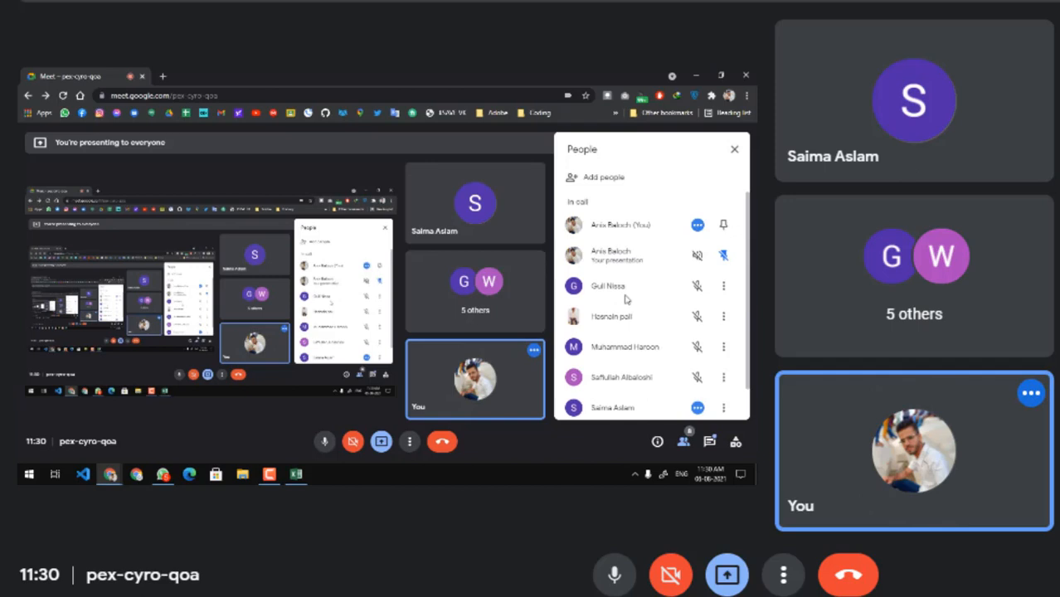
scroll(626, 301, "down", 1)
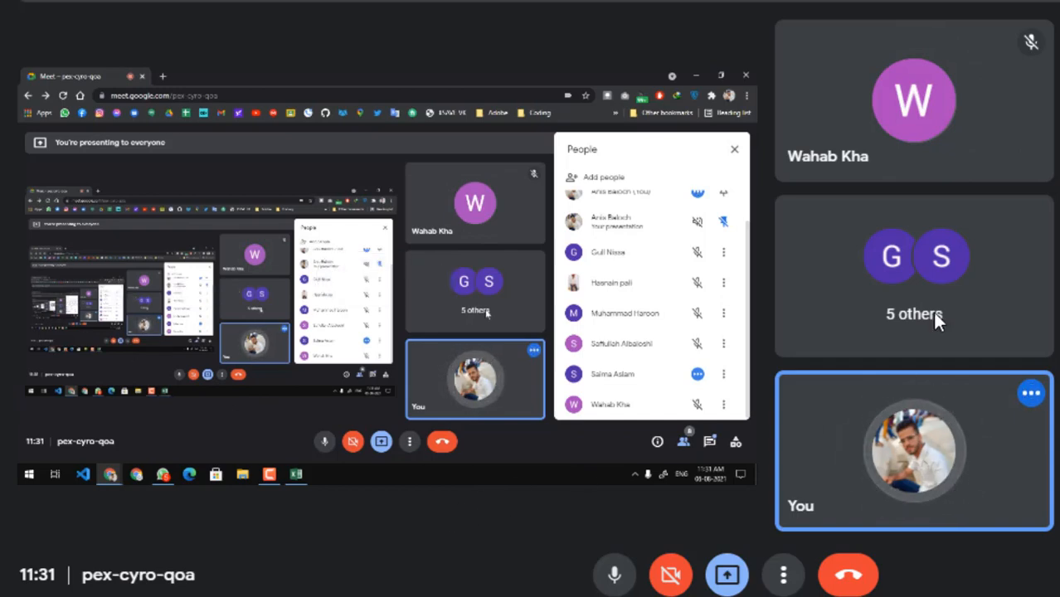
key("F11")
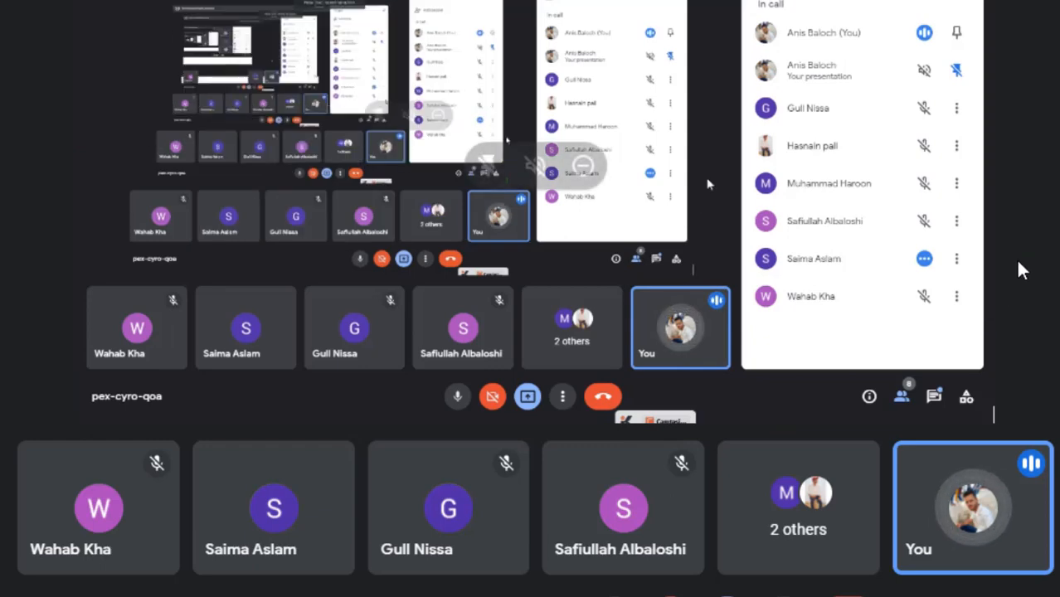
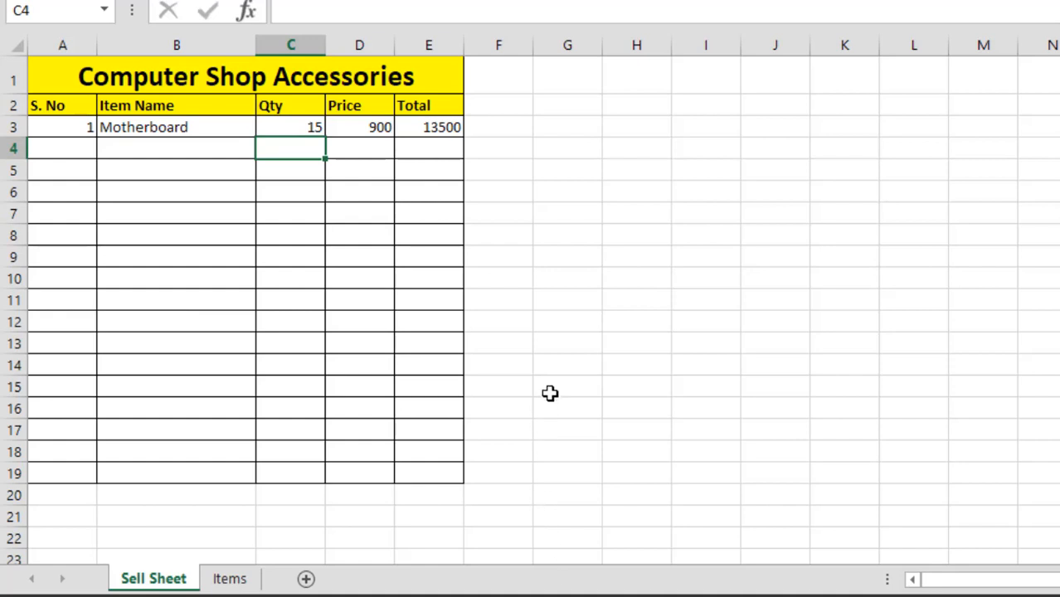
Clear the price cells D3:D19 in the Sell Sheet
left_click(550, 380)
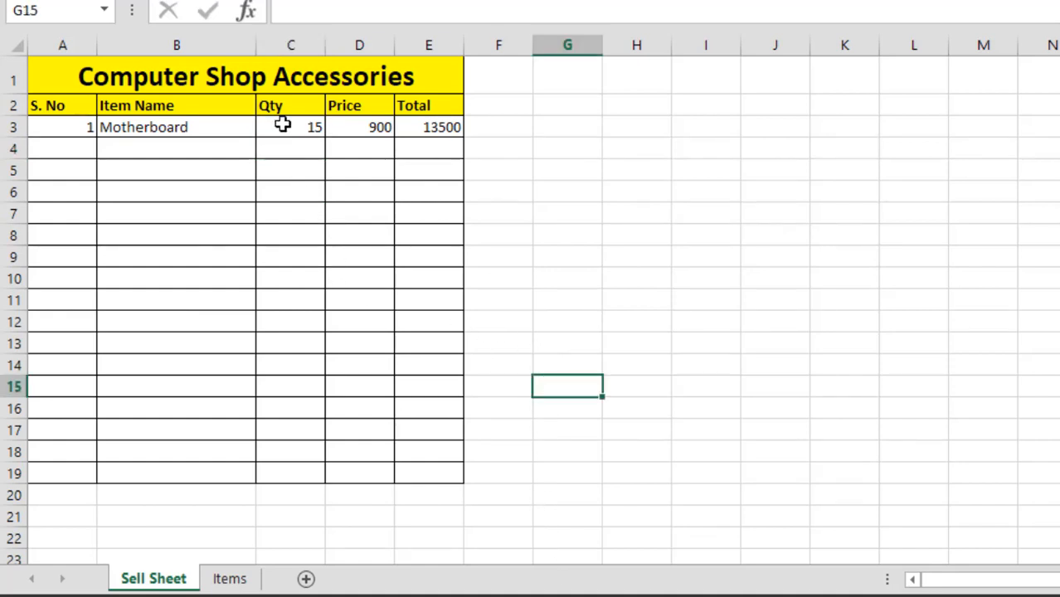
left_click_drag(283, 124, 282, 351)
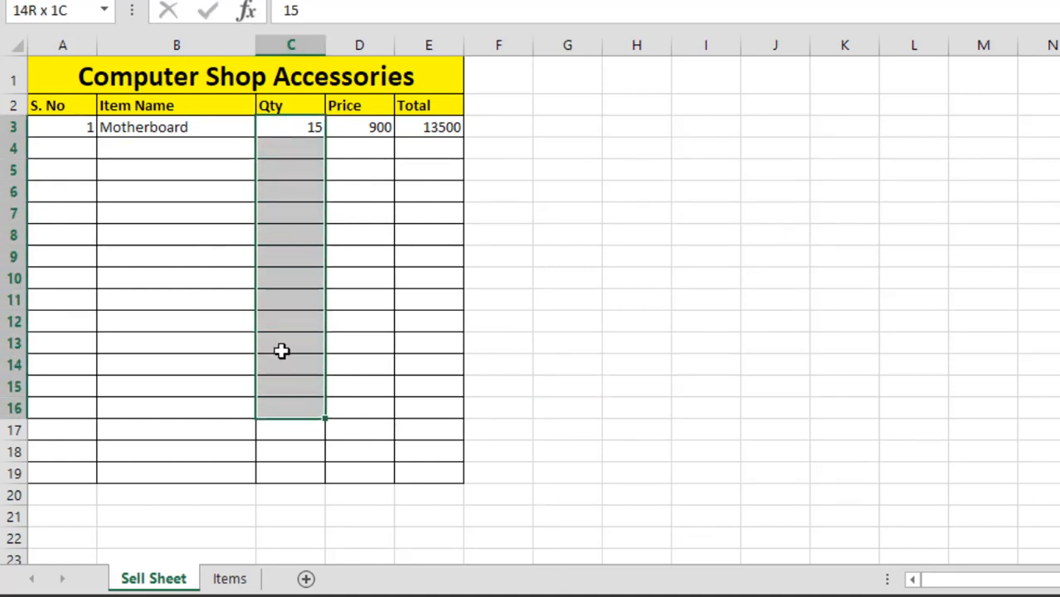
left_click_drag(377, 130, 360, 482)
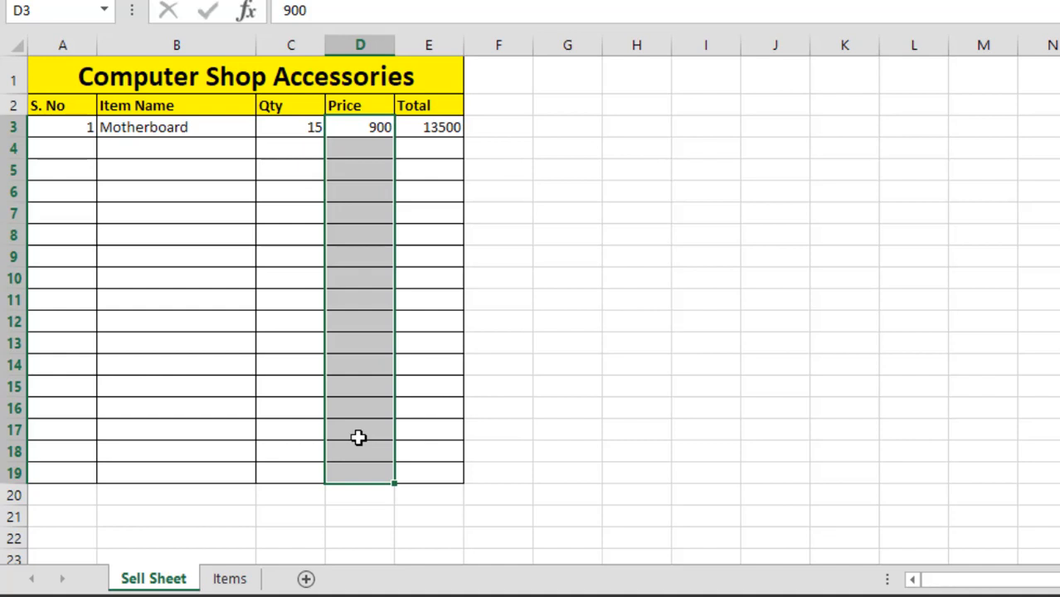
key("Delete")
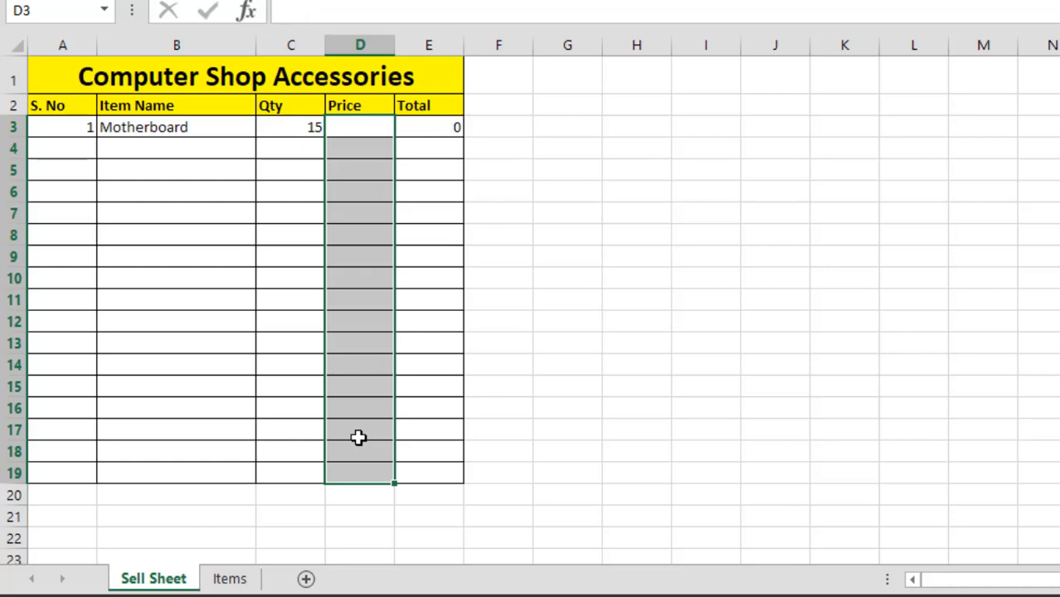
left_click(636, 330)
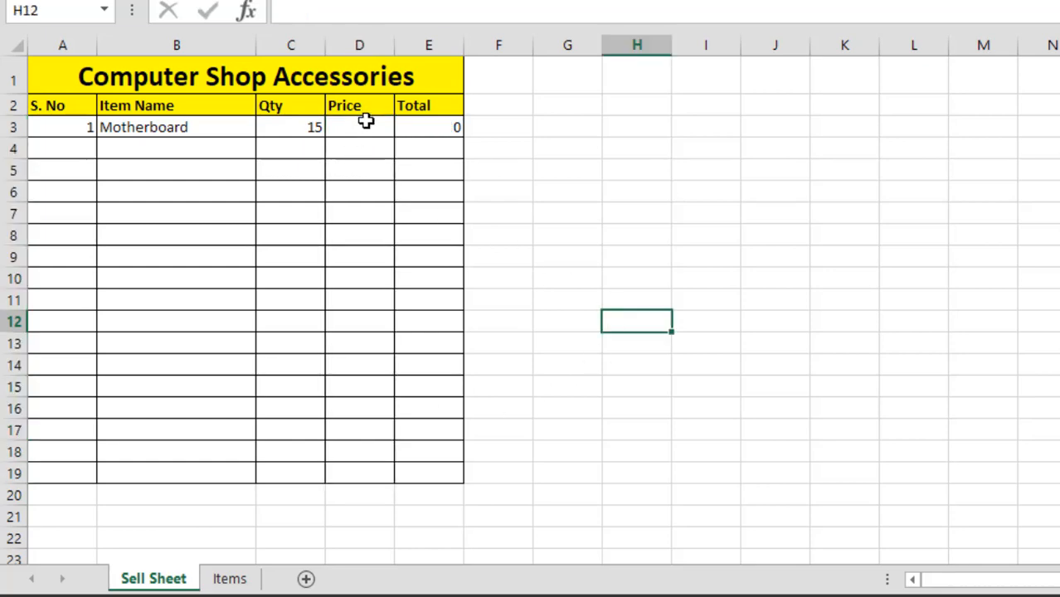
Apply data validation to the price cells D3:D19 allowing only whole numbers greater than or equal to 200
left_click(365, 125)
left_click_drag(365, 152, 363, 474)
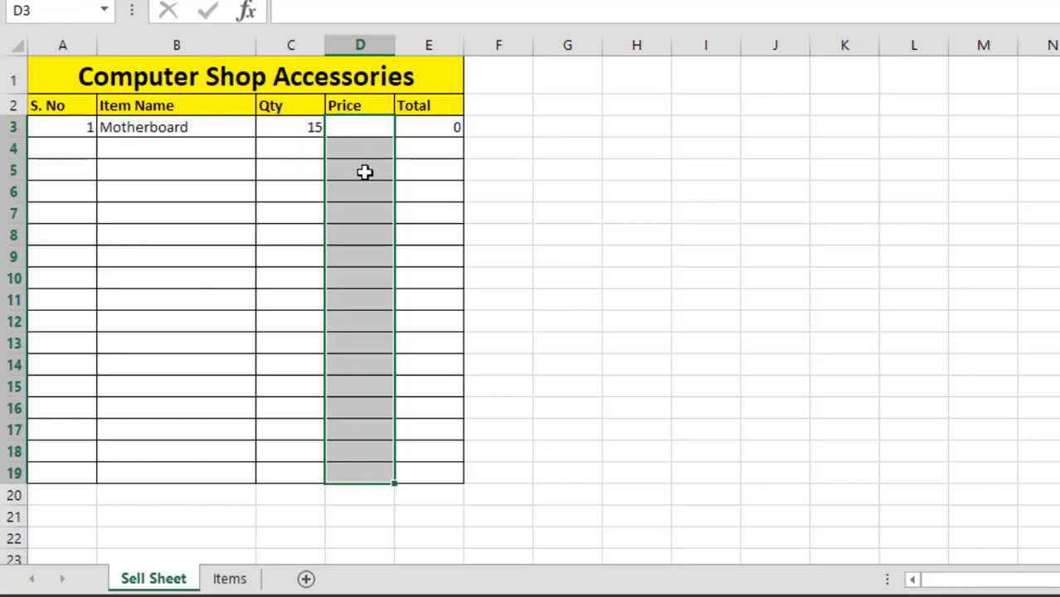
left_click_drag(365, 135, 373, 481)
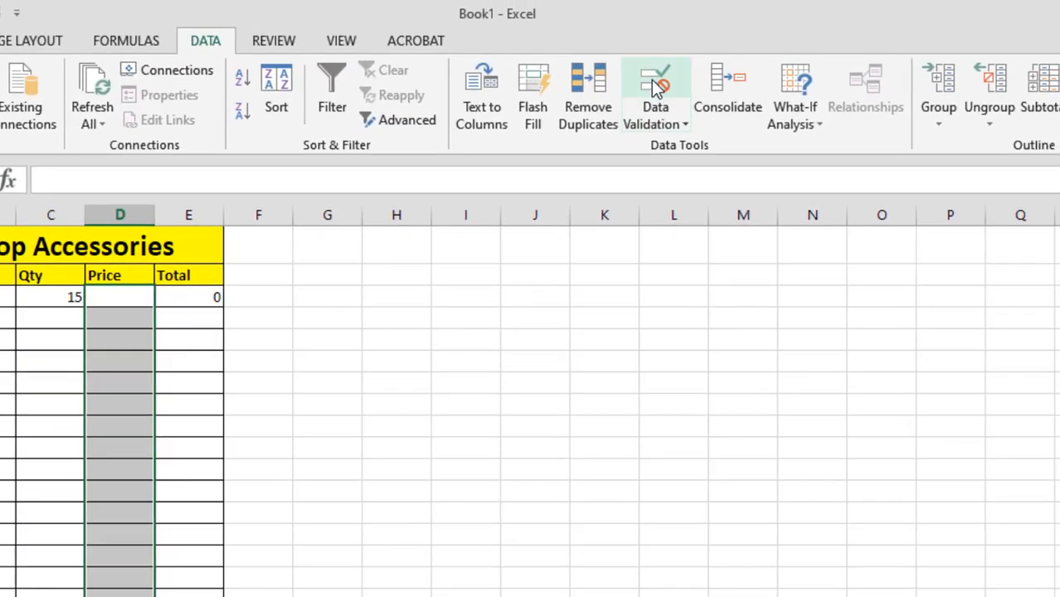
left_click(655, 86)
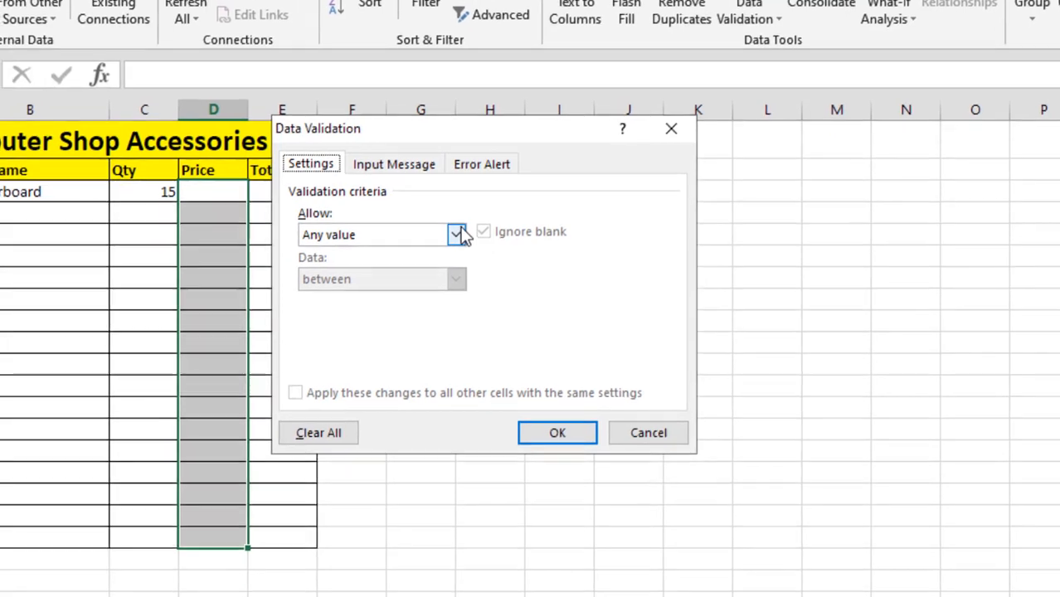
left_click(362, 339)
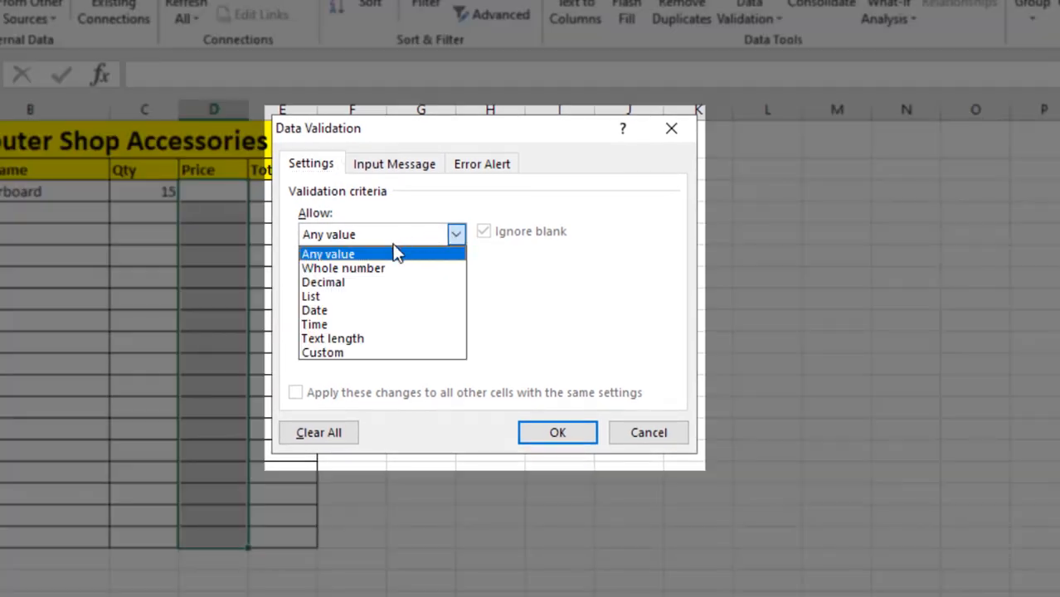
left_click(350, 268)
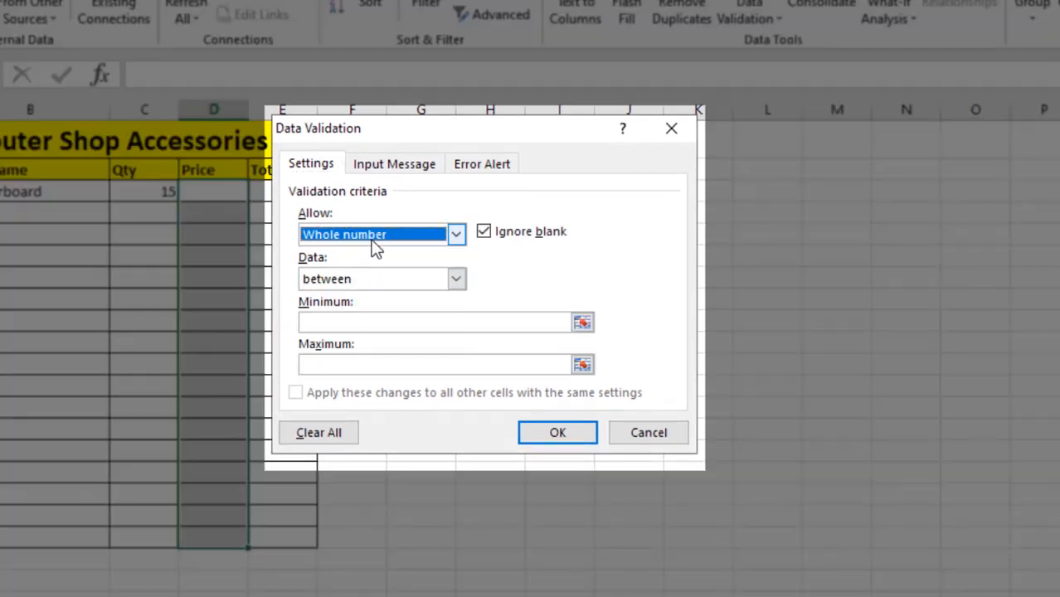
left_click_drag(414, 135, 597, 142)
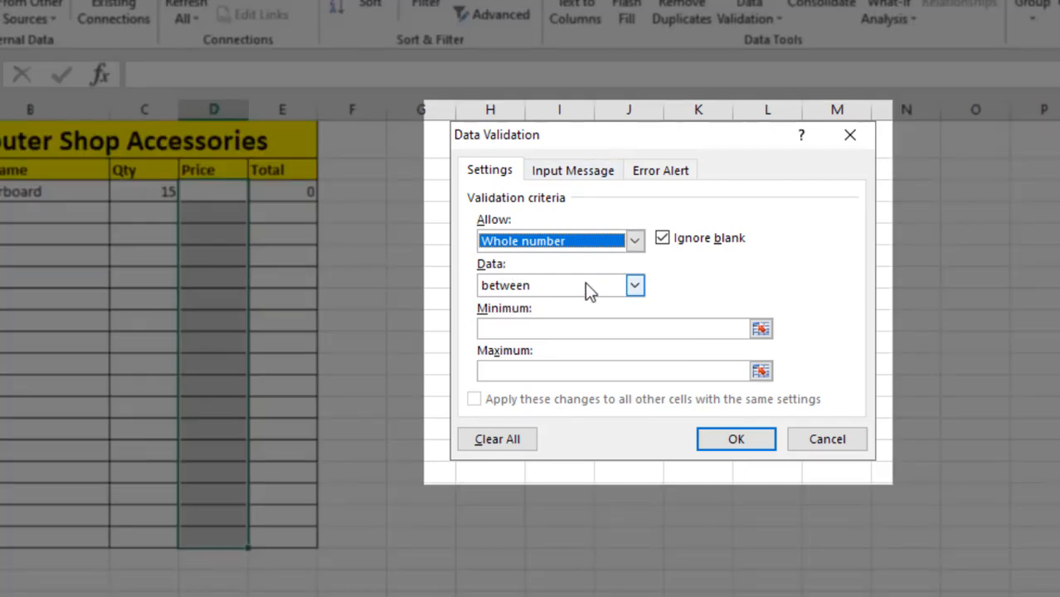
left_click(585, 286)
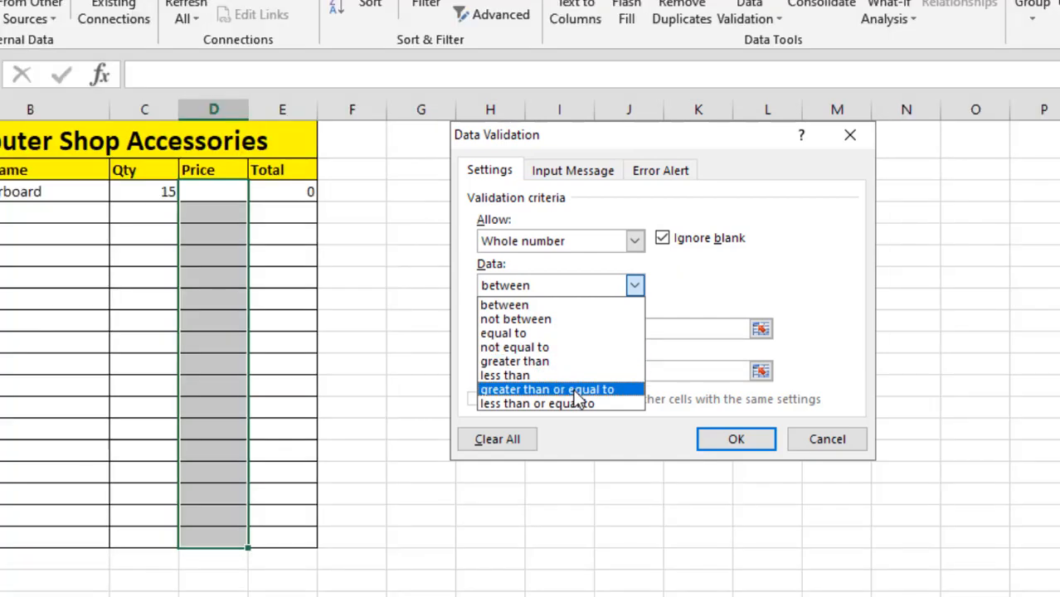
left_click(572, 391)
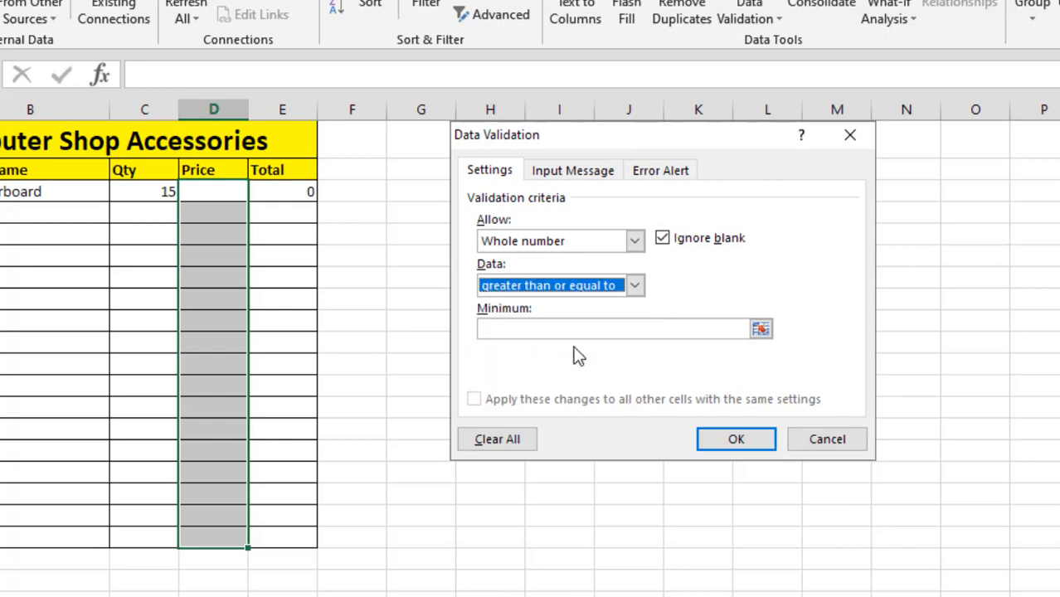
left_click(576, 328)
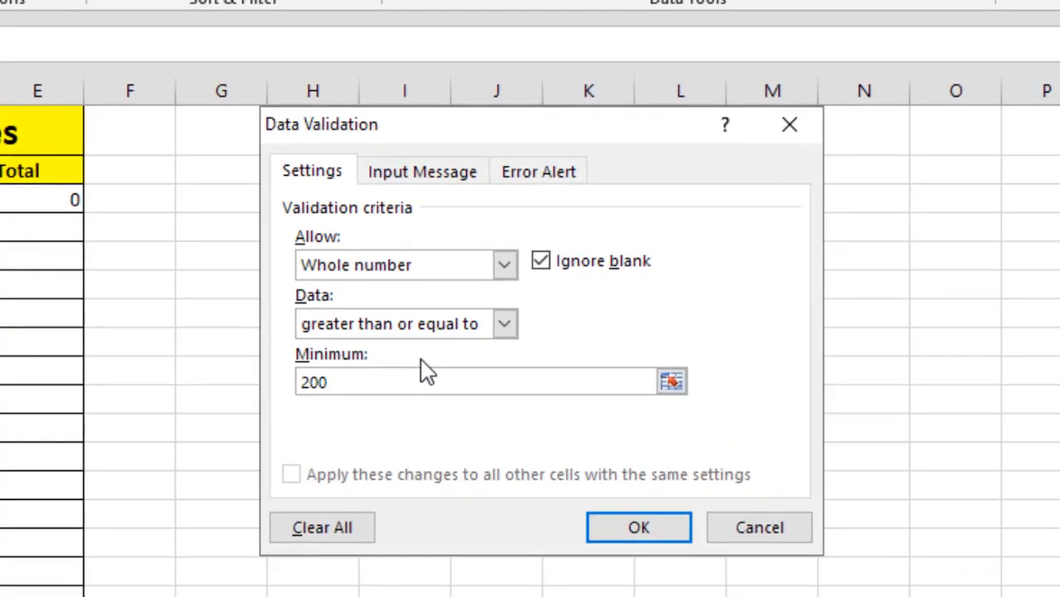
left_click(641, 529)
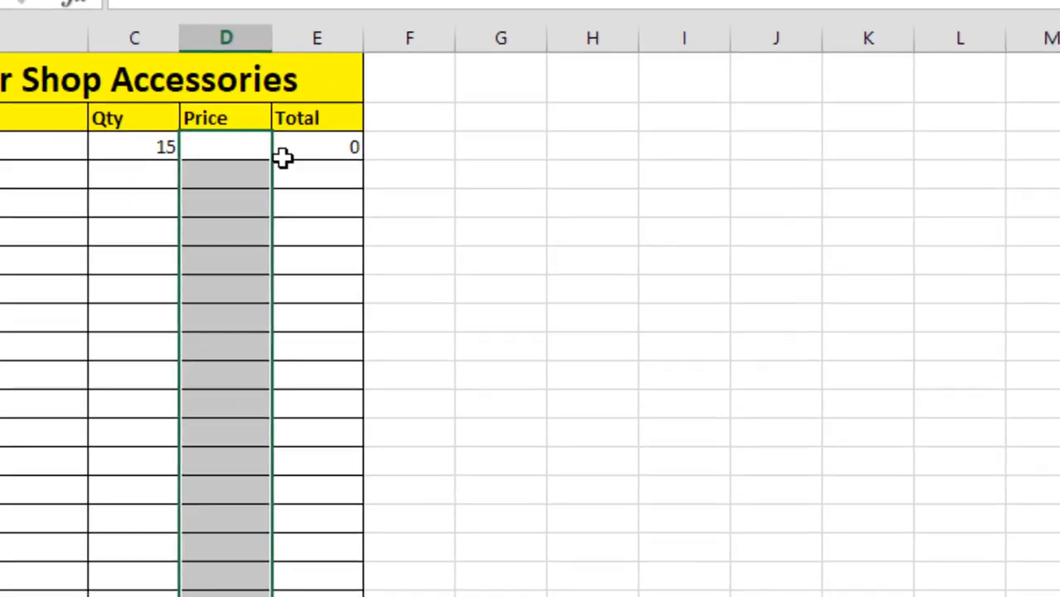
Test the price rule by entering 200, 250 and 2500 in turn in D3
type("200")
key("Return")
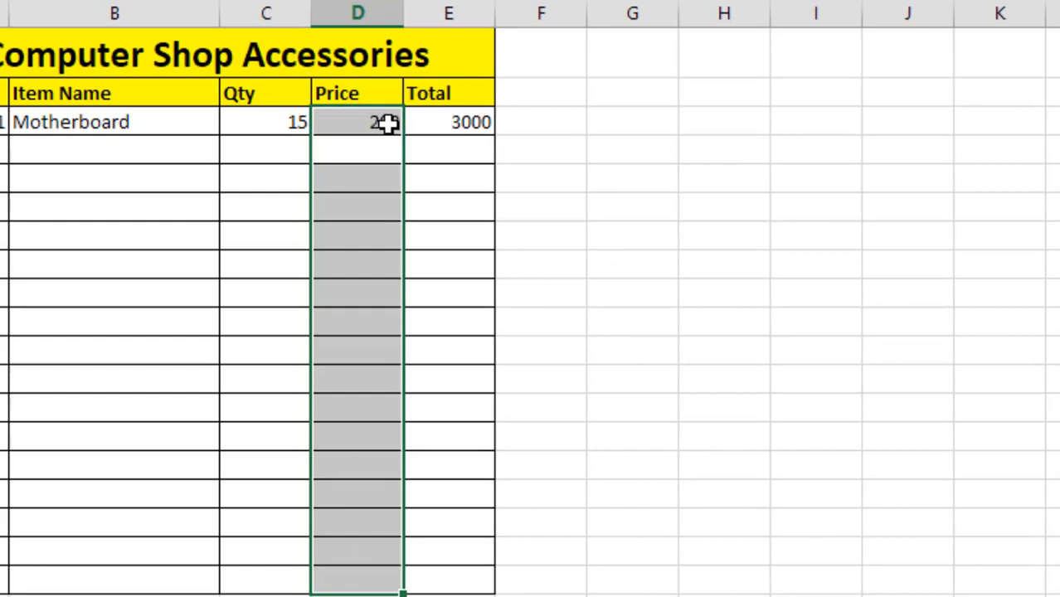
left_click(388, 123)
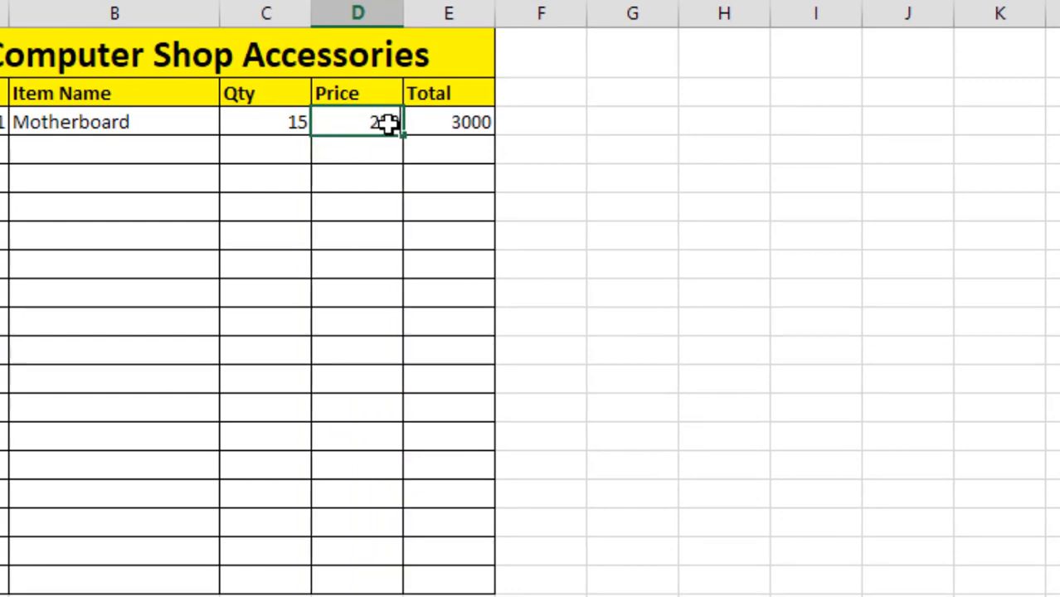
type("250")
key("Return")
left_click(388, 123)
type("2500")
key("Return")
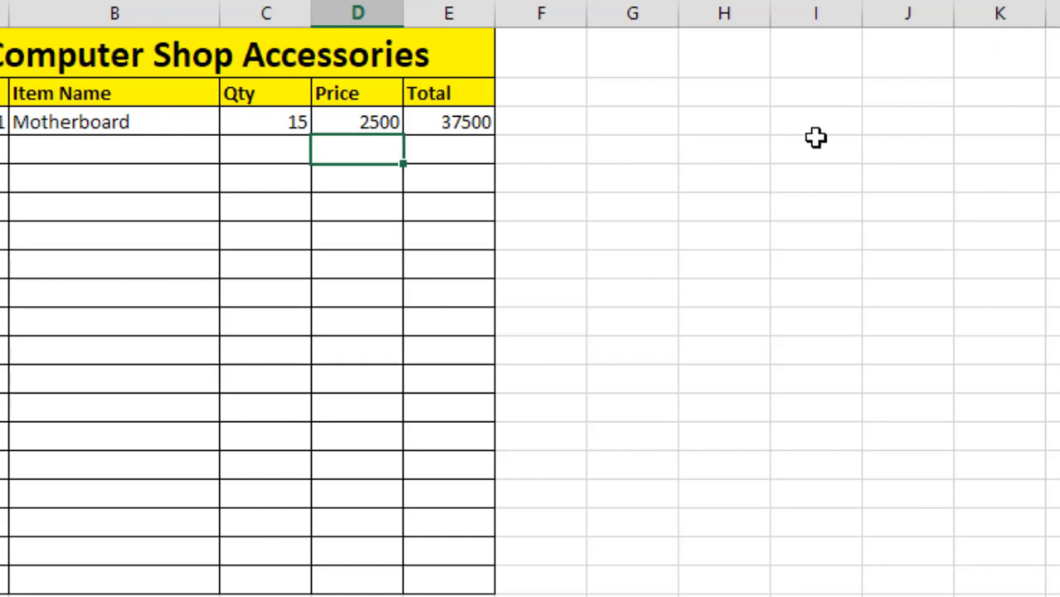
Set the Motherboard price in D3 to 1900
key("Up")
type("1900")
key("Return")
Try twice to enter a price of 100 in D3, cancelling the entry each time
key("Up")
type("100")
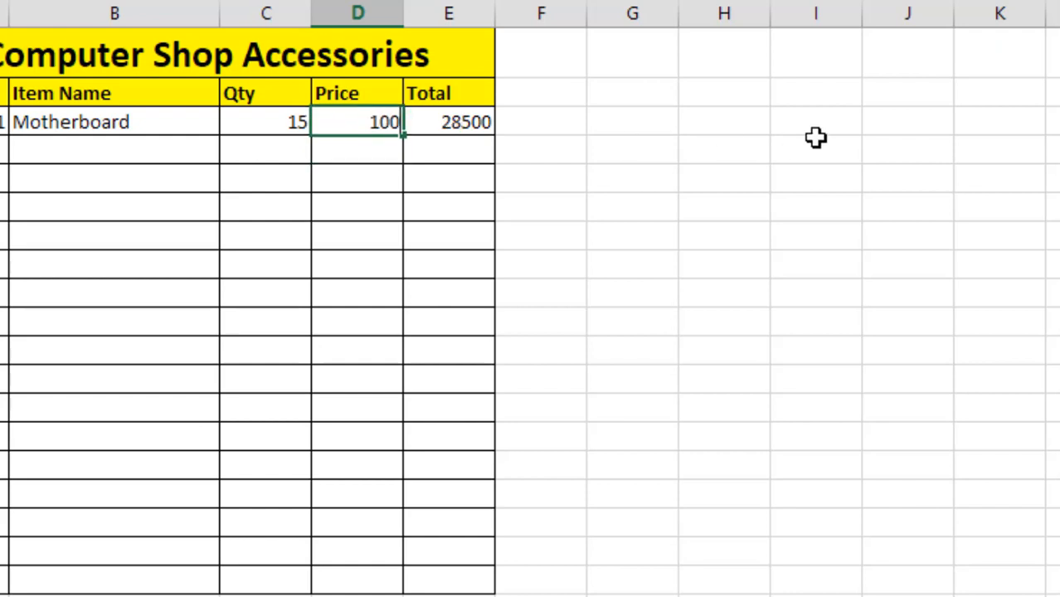
key("Return")
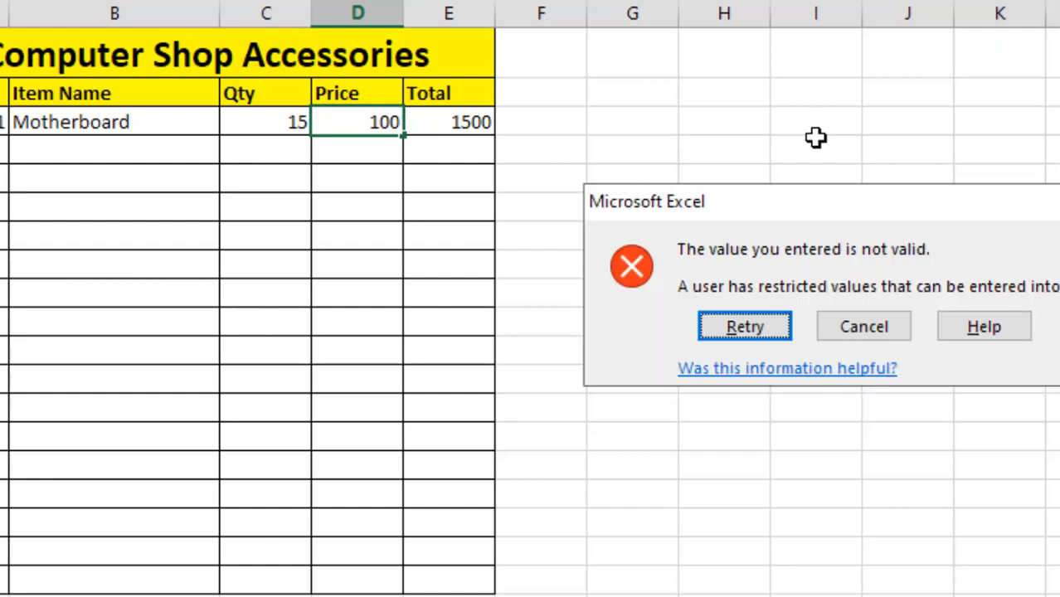
left_click(856, 328)
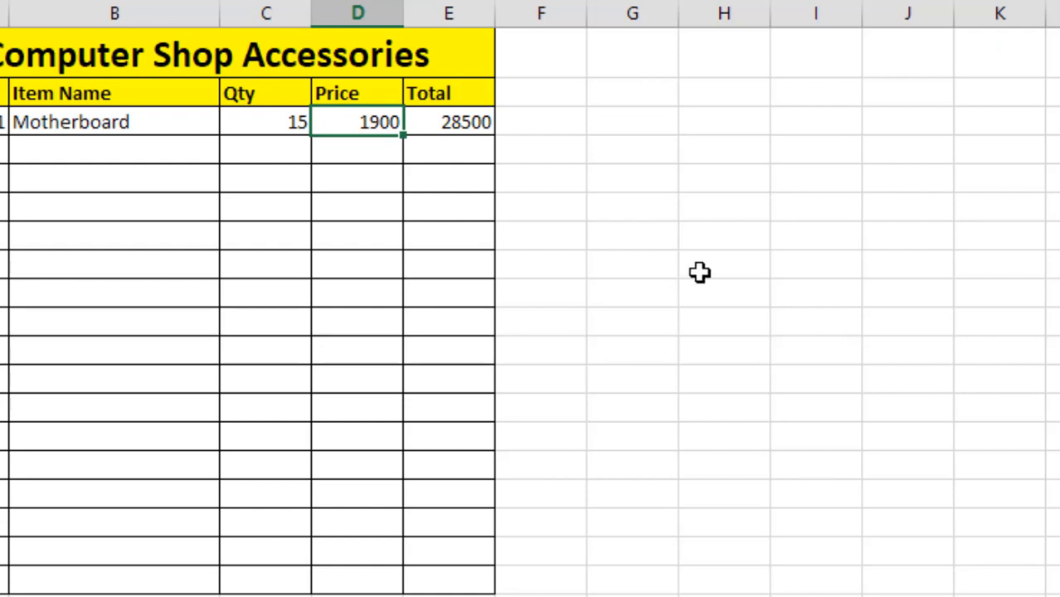
type("100")
key("Return")
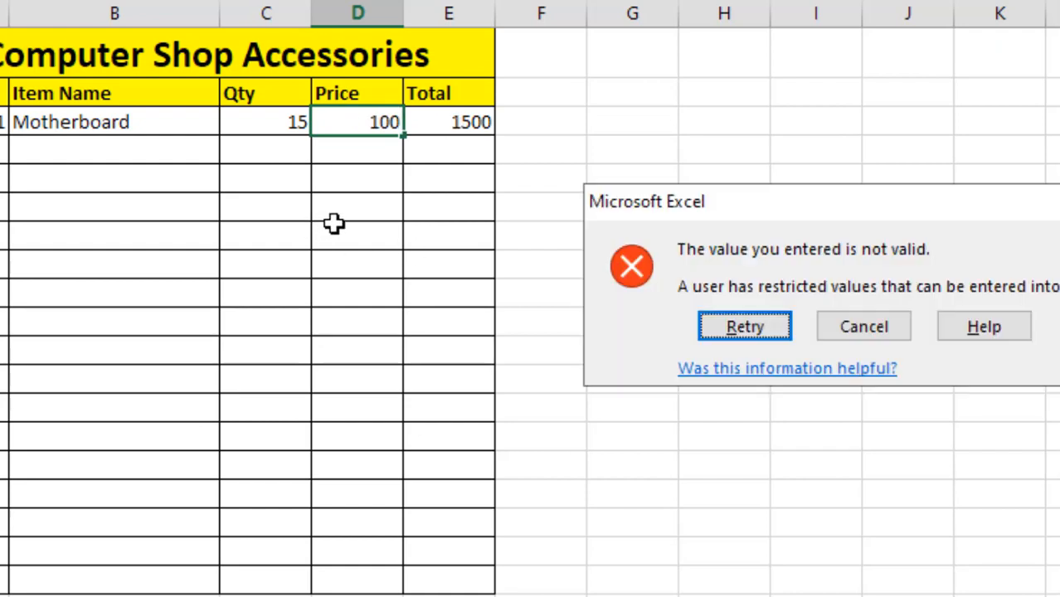
left_click(907, 328)
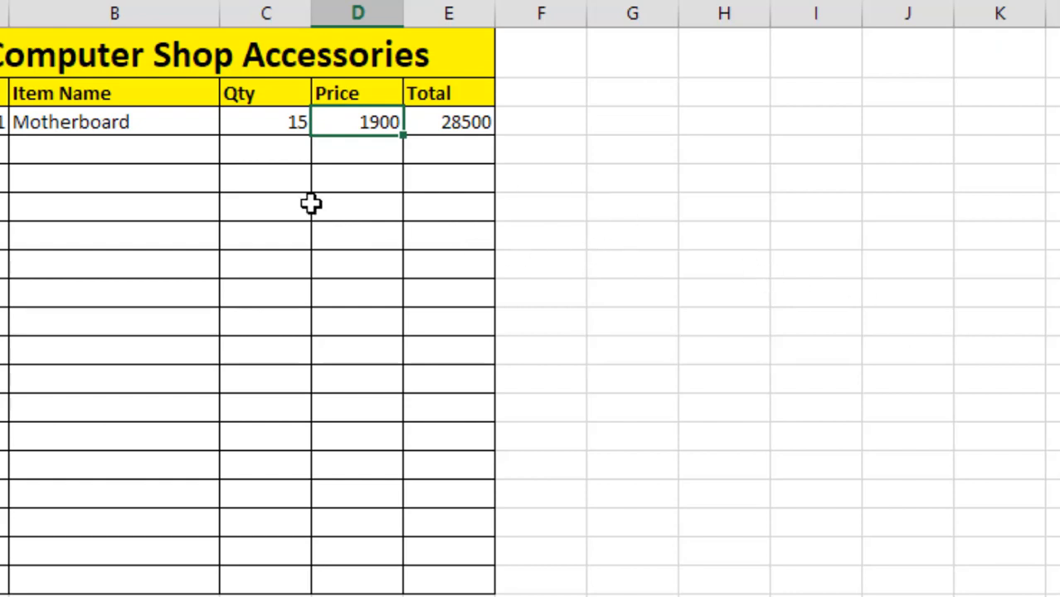
Clear the Motherboard quantity in C3
left_click(280, 122)
key("Delete")
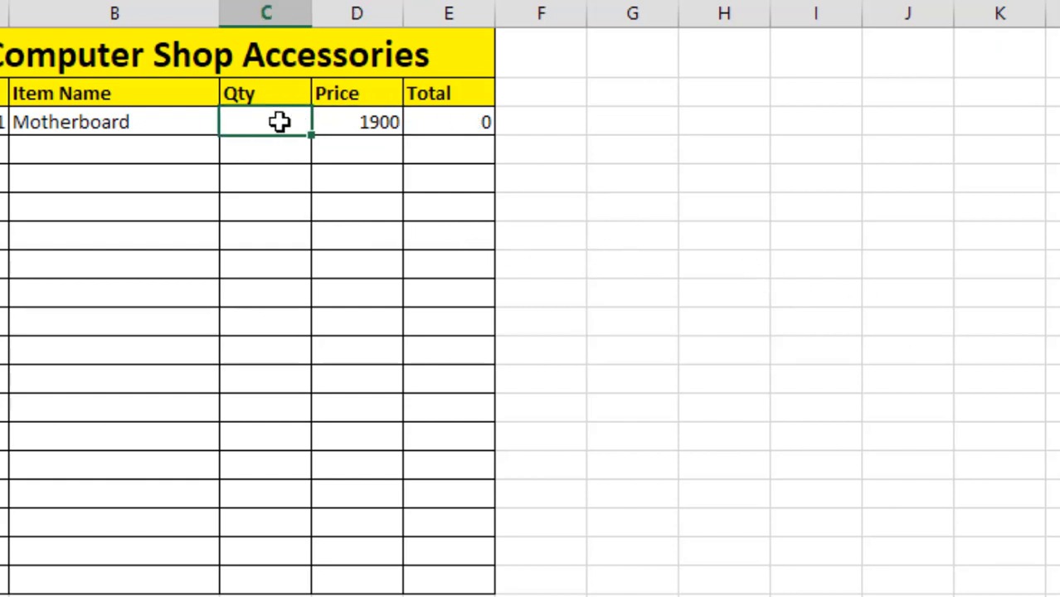
left_click(539, 124)
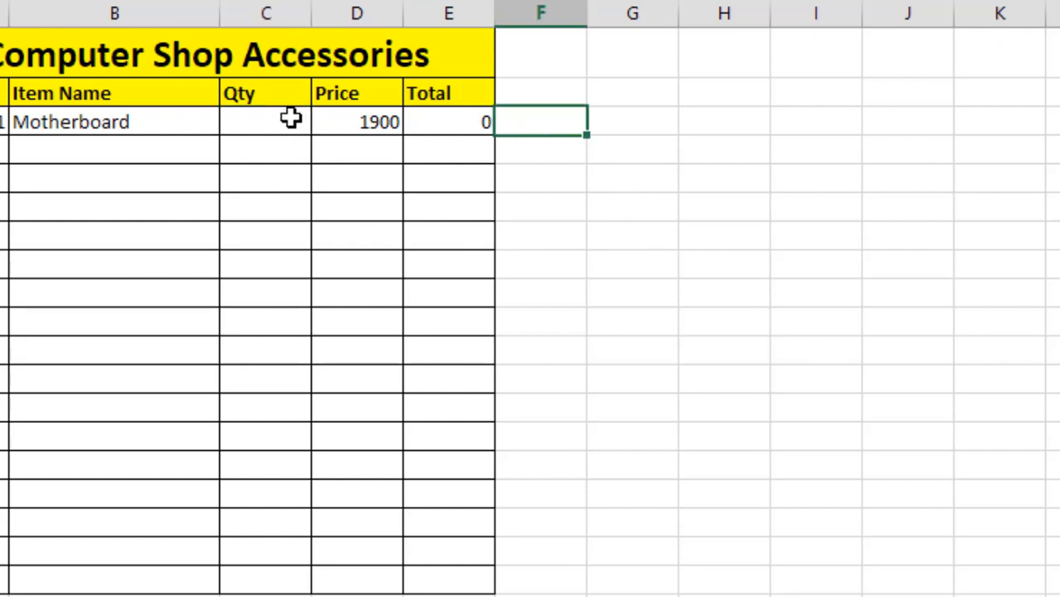
Apply data validation to the quantity cells C3:C19 allowing only whole numbers greater than a set minimum
left_click_drag(289, 121, 263, 568)
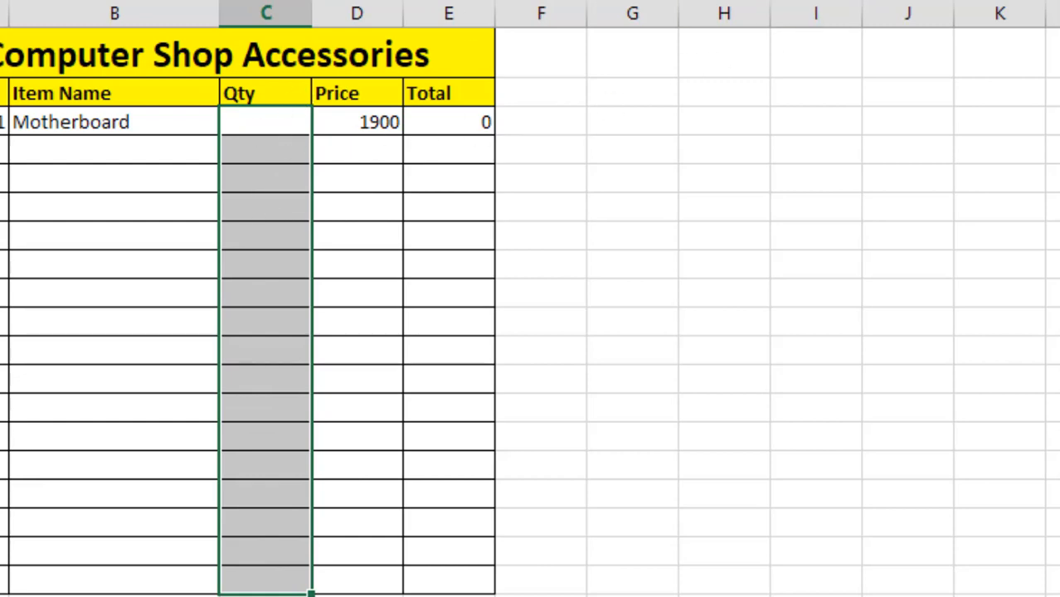
left_click(815, 1)
left_click(458, 240)
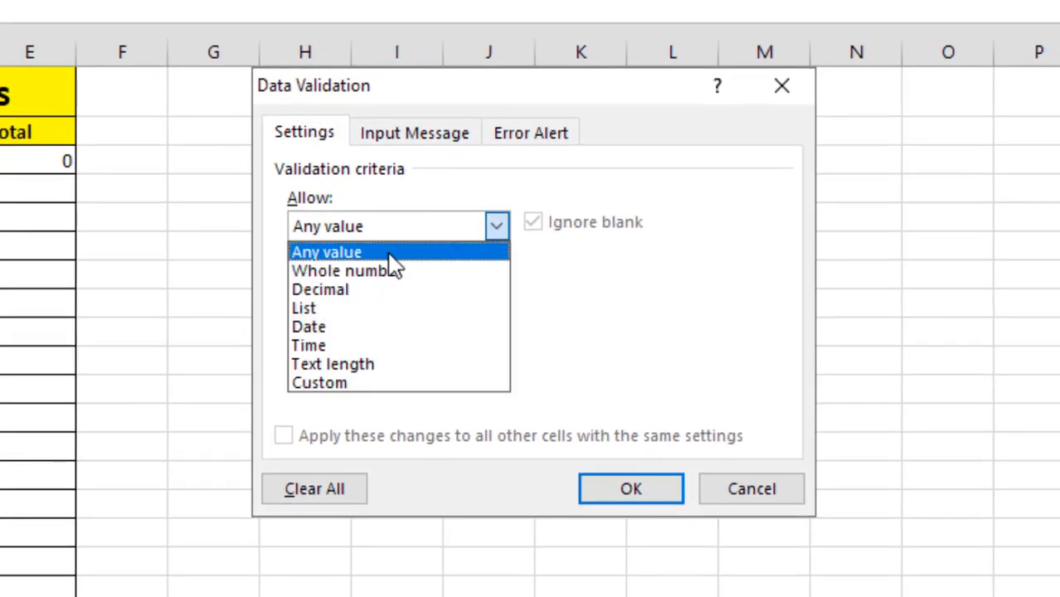
left_click(391, 270)
left_click(348, 284)
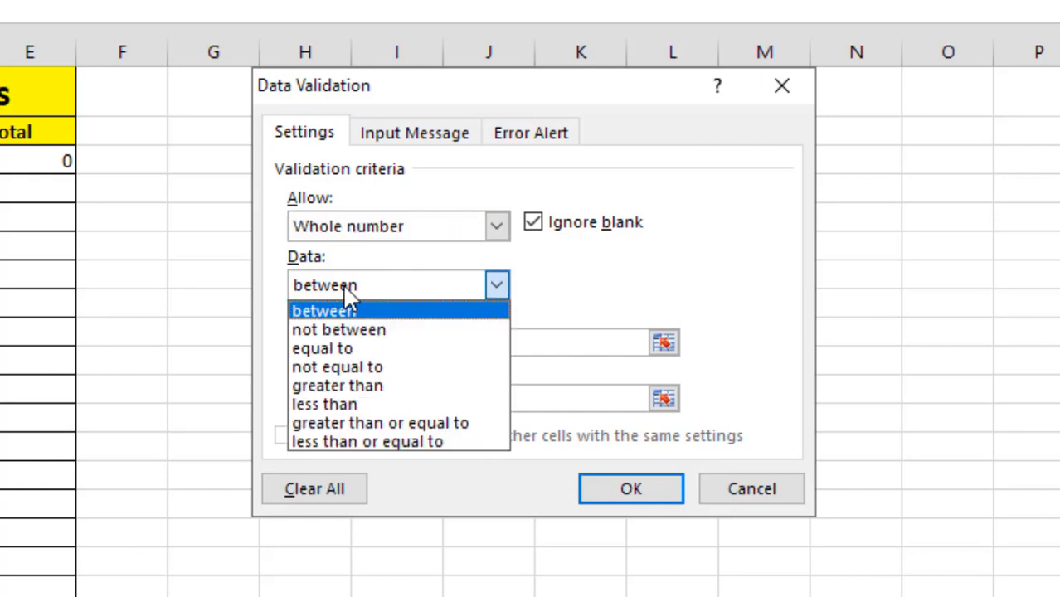
left_click(363, 386)
left_click(361, 348)
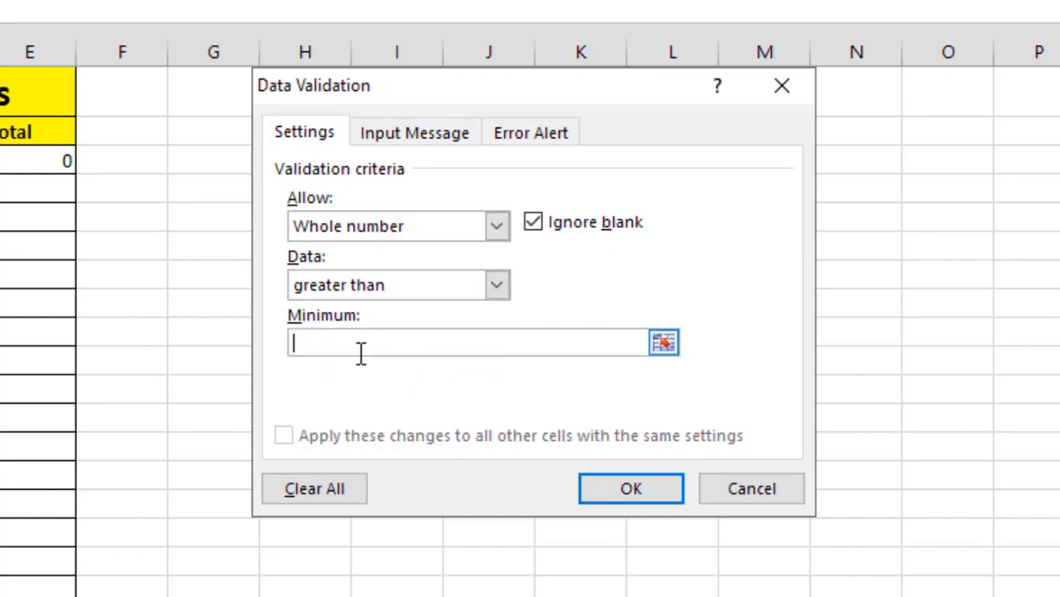
left_click(624, 498)
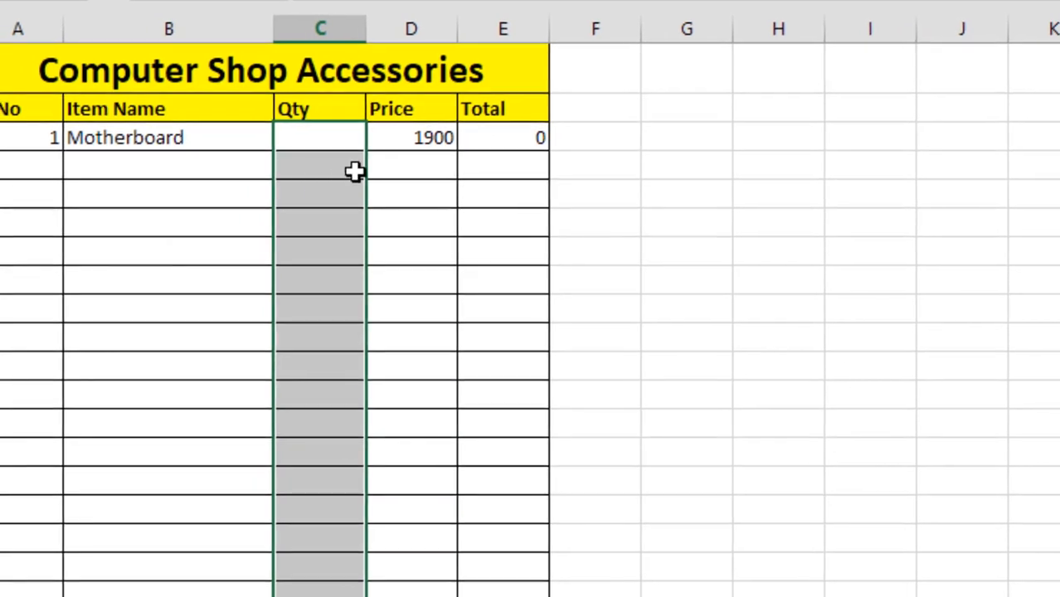
Test the quantity rule by entering 1 in C3, 200 in C5 and 0 in C6
type("1")
key("Return")
key("Return")
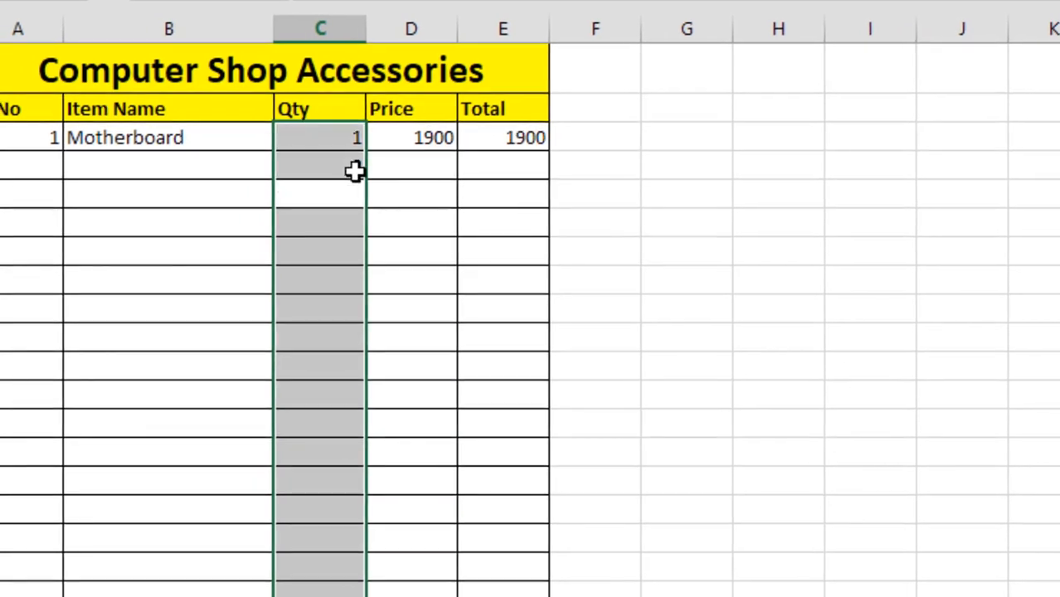
type("200")
key("Return")
type("0")
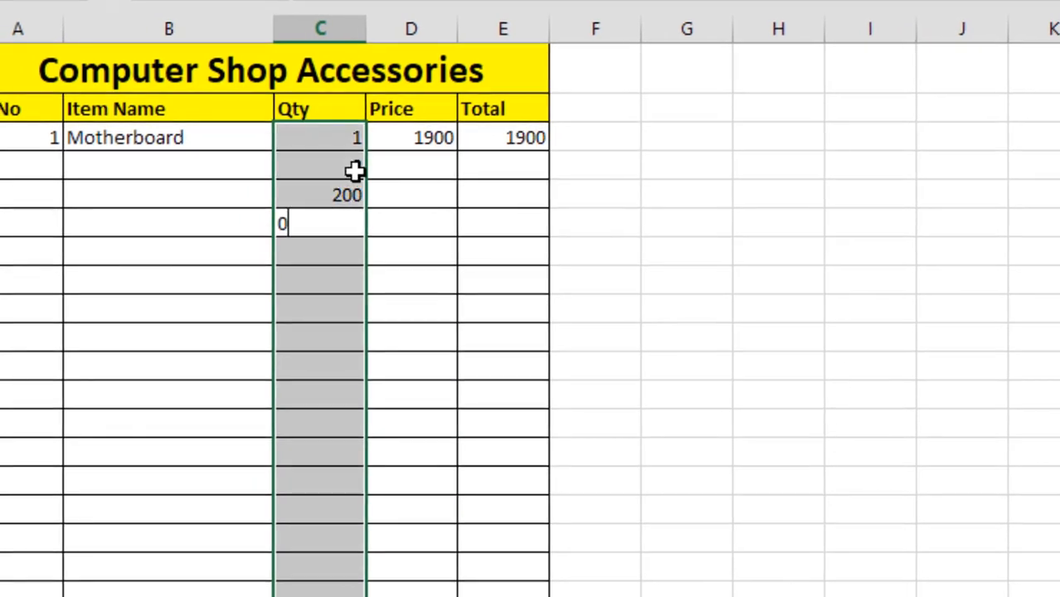